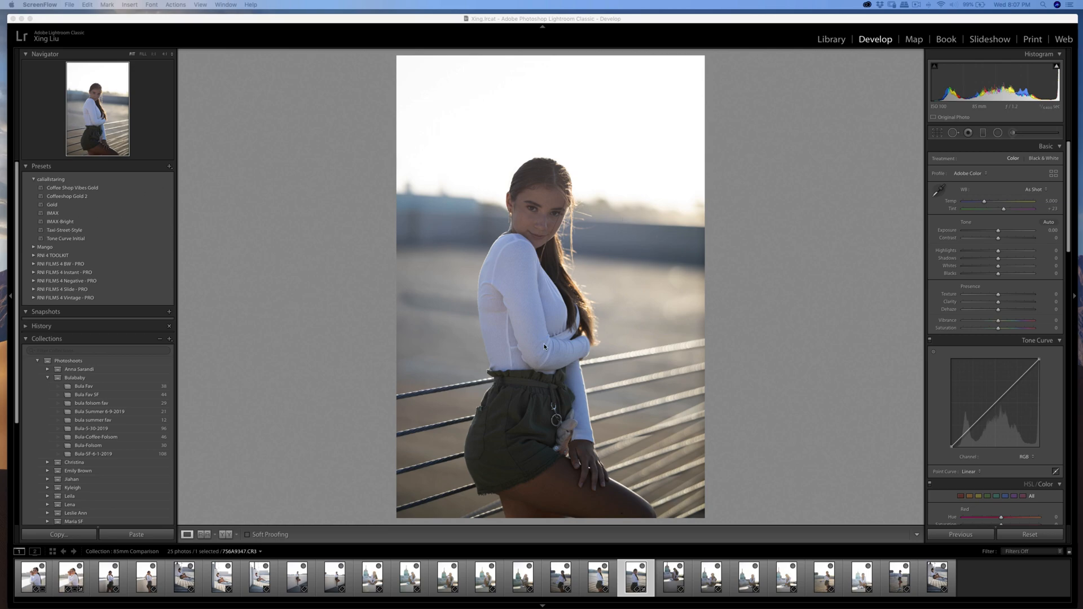
- Try the Tone Curve Initial preset on the portrait and replace it with the previous photo's settings
left_click(68, 240)
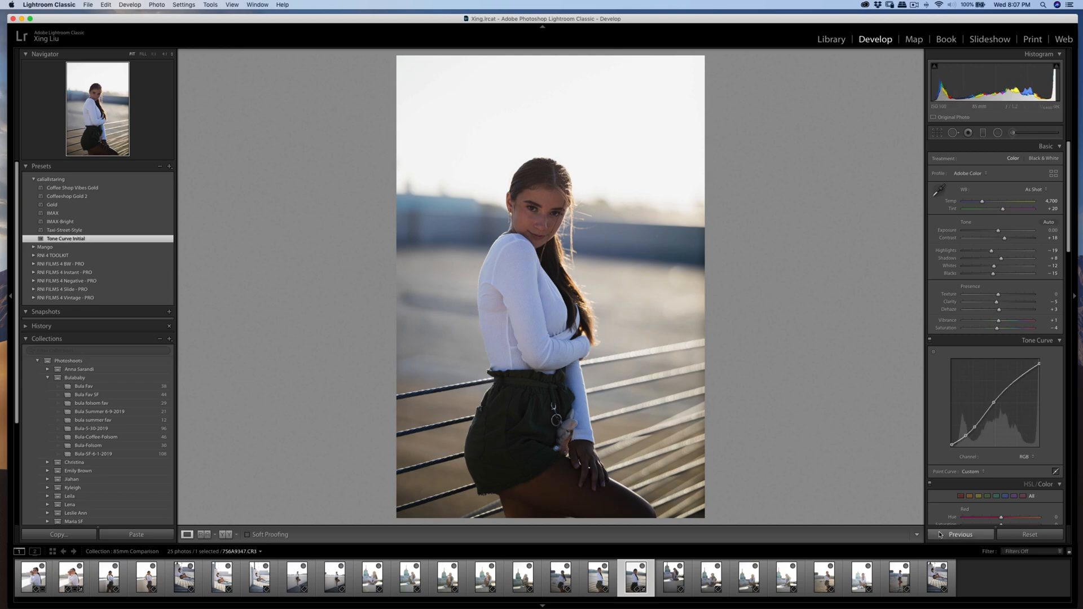
left_click(959, 533)
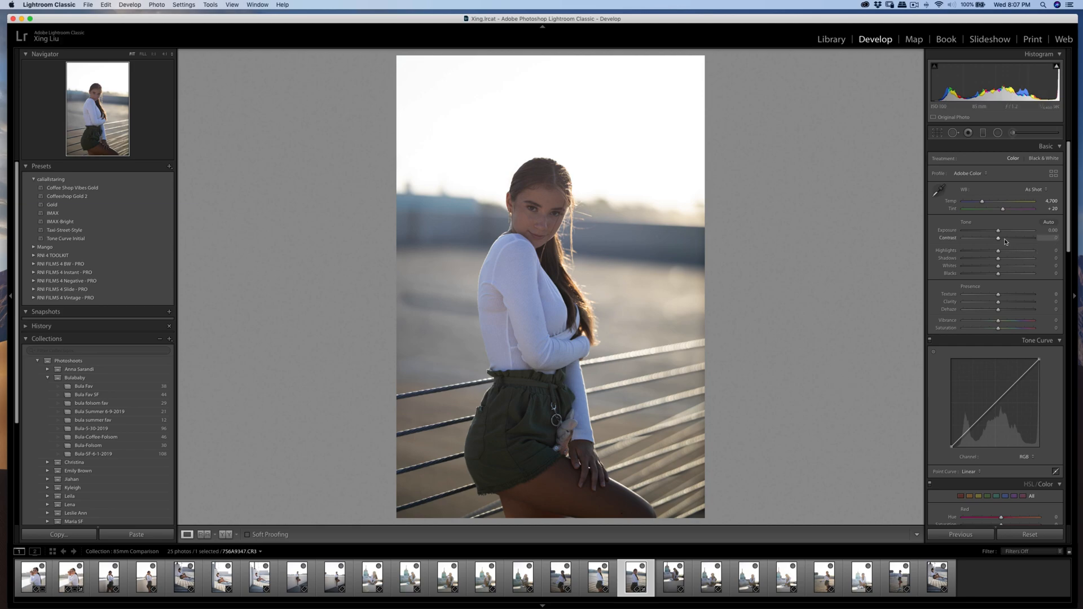
- Set Exposure to +0.25, Contrast to +19, Highlights to +1, Shadows to +22, Whites to +5 and Blacks to −11
left_click_drag(1001, 235, 1007, 260)
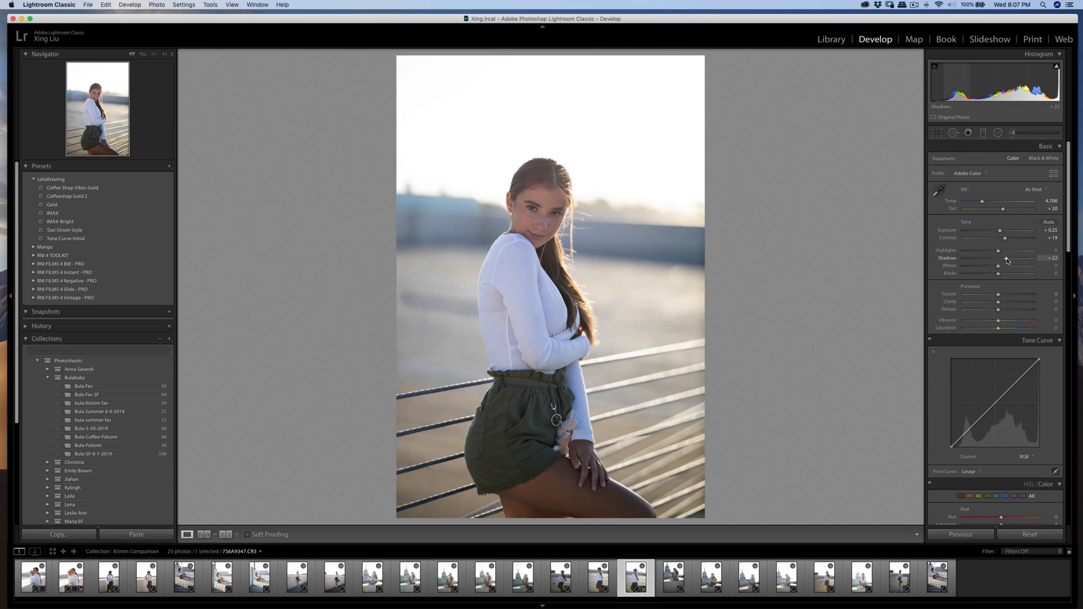
mouse_move(999, 253)
left_mouse_down()
mouse_move(1013, 255)
mouse_move(1000, 257)
left_mouse_up()
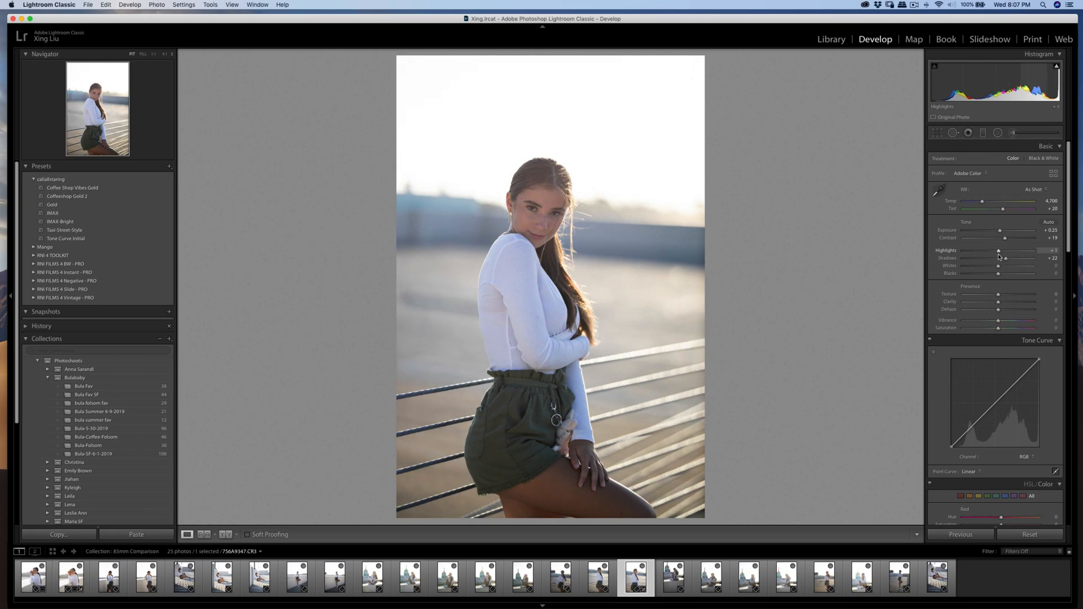
left_click_drag(999, 269, 996, 274)
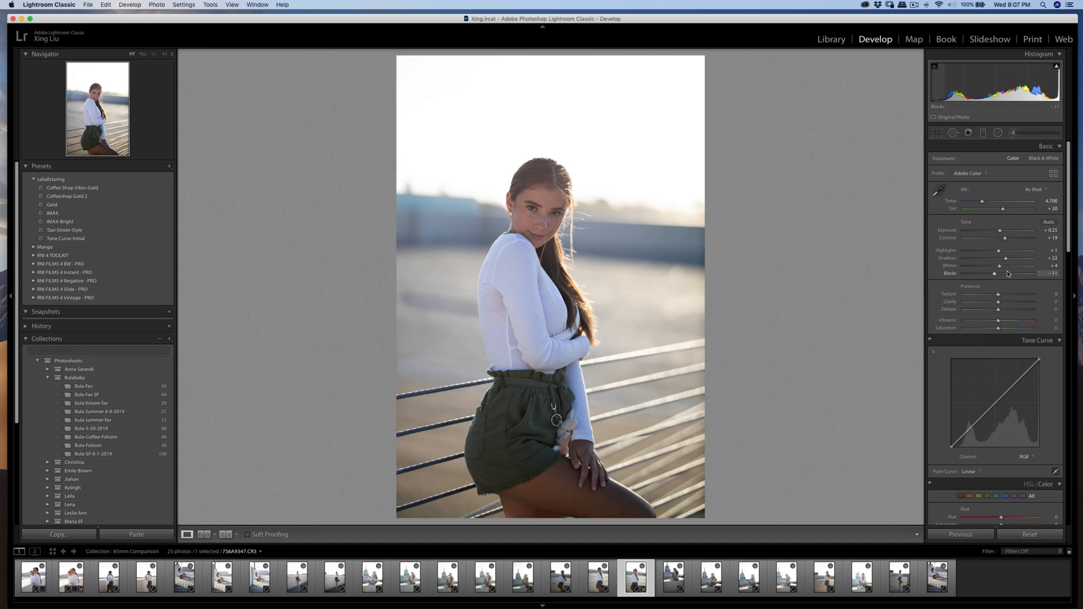
mouse_move(1001, 269)
left_mouse_down()
mouse_move(1022, 268)
mouse_move(1002, 274)
left_mouse_up()
- Shape the RGB tone curve into an S with raised midtones, lowered shadows and a slightly lifted black point
left_click_drag(995, 406, 974, 429)
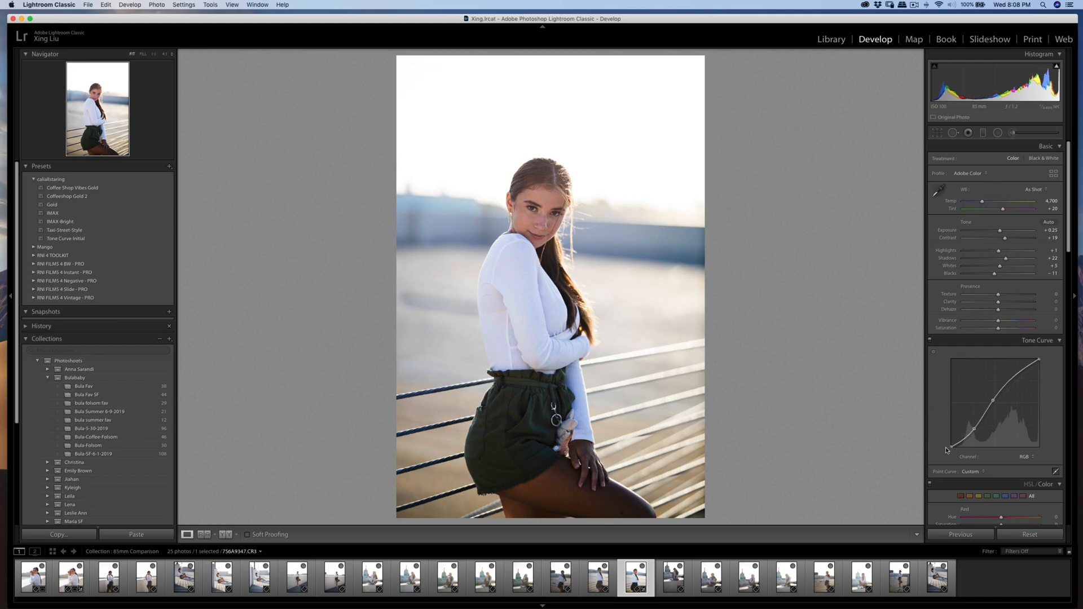
left_click_drag(952, 447, 966, 440)
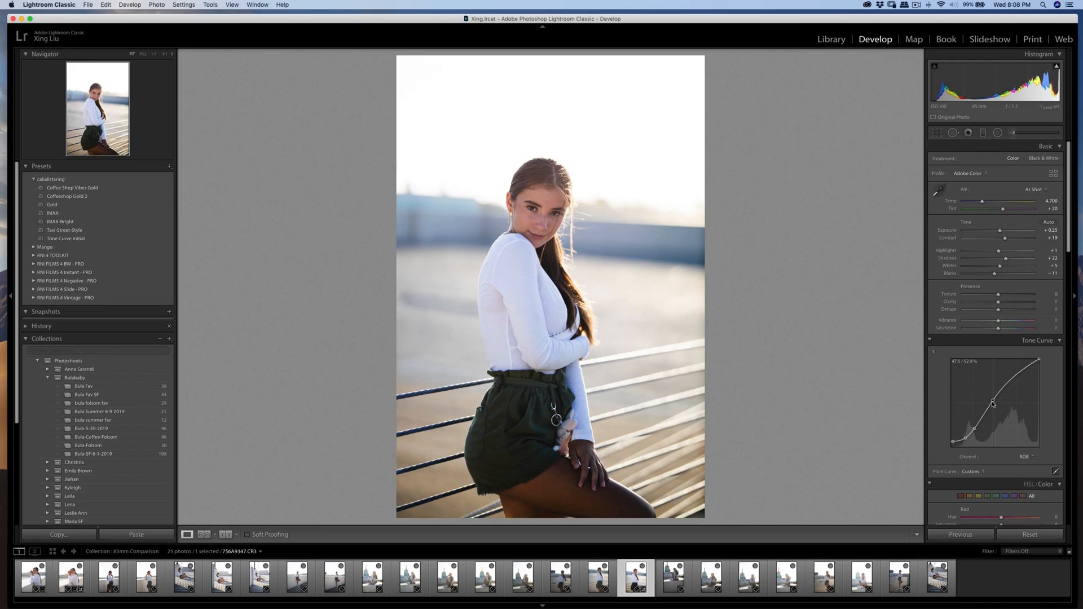
left_click_drag(992, 402, 993, 404)
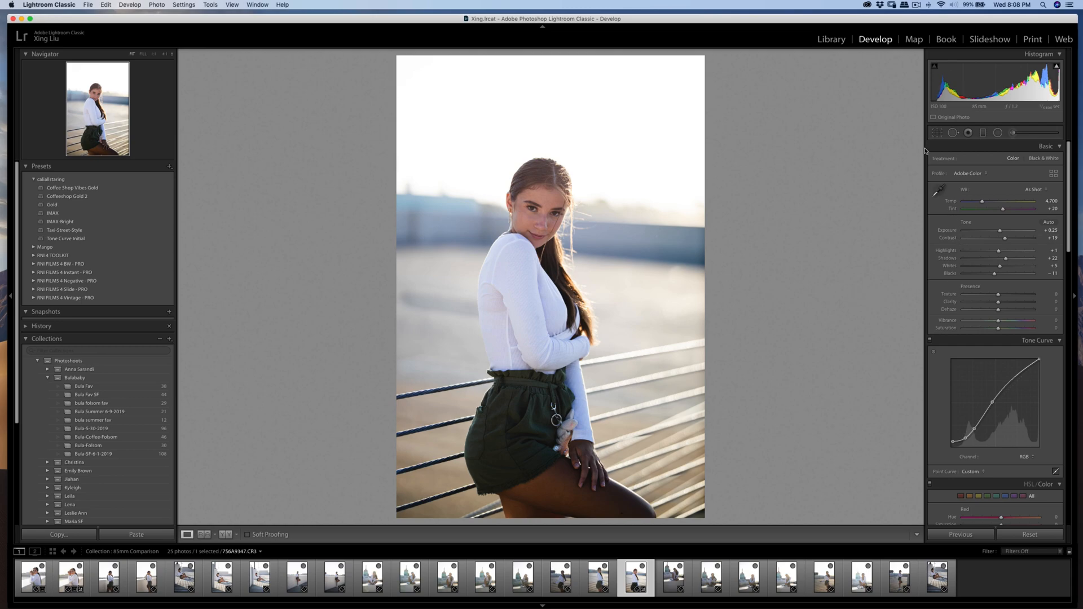
- Crop the portrait to the 4 x 5 / 8 x 10 aspect, trimming the sky and the legs, and straighten it by −1.09
left_click(937, 133)
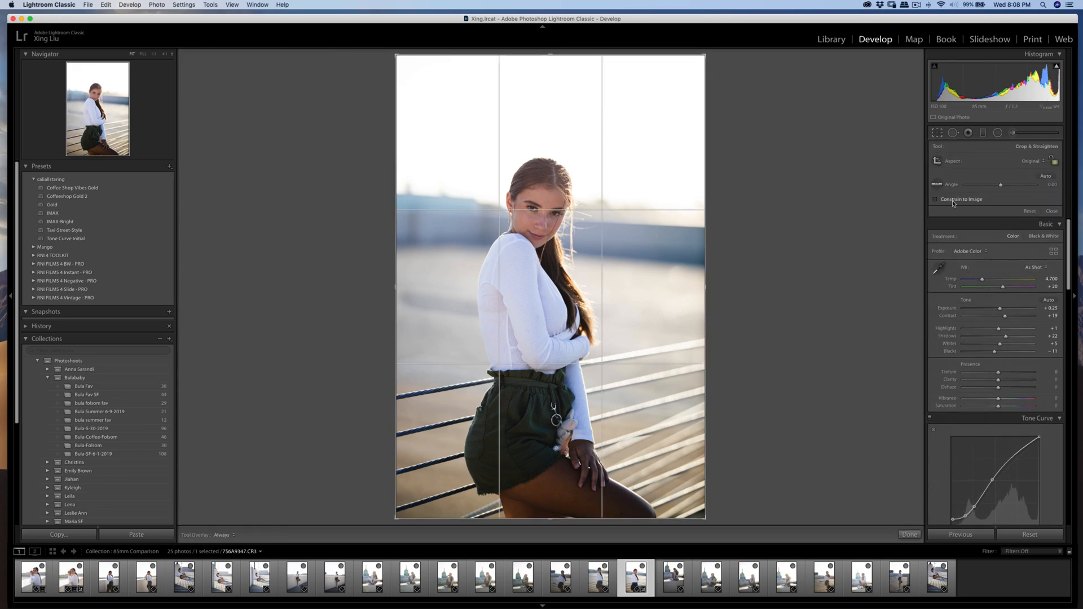
left_click(1032, 161)
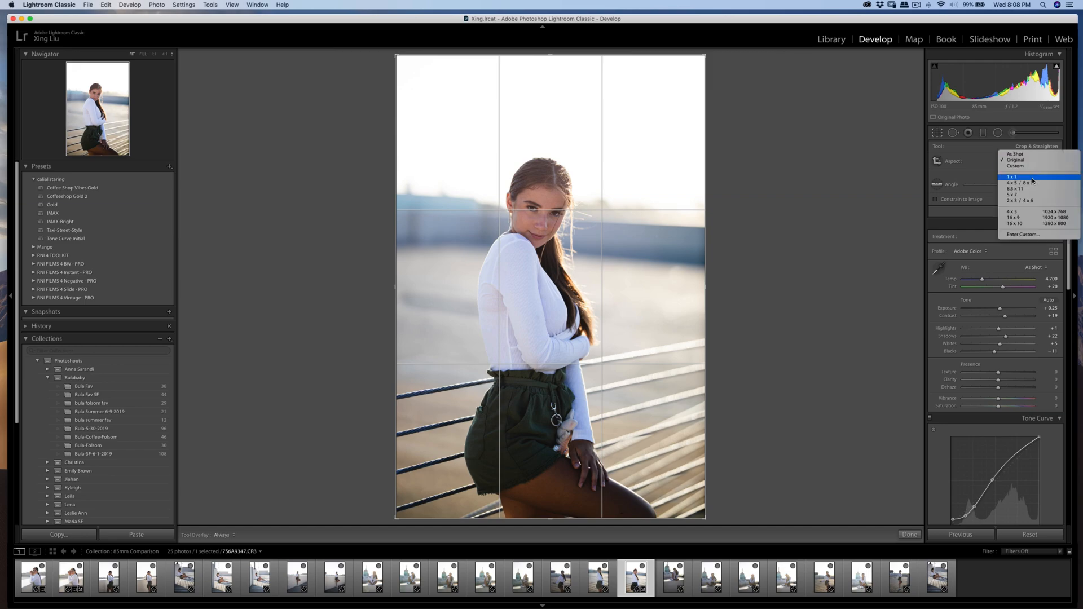
left_click(1013, 179)
left_click_drag(651, 244, 651, 240)
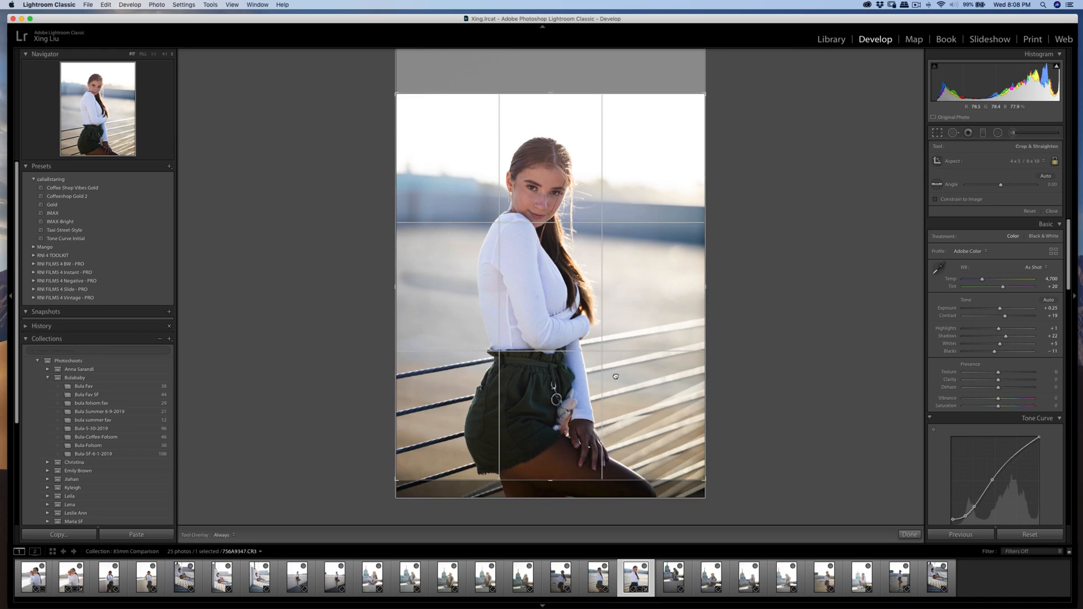
left_click_drag(753, 319, 756, 306)
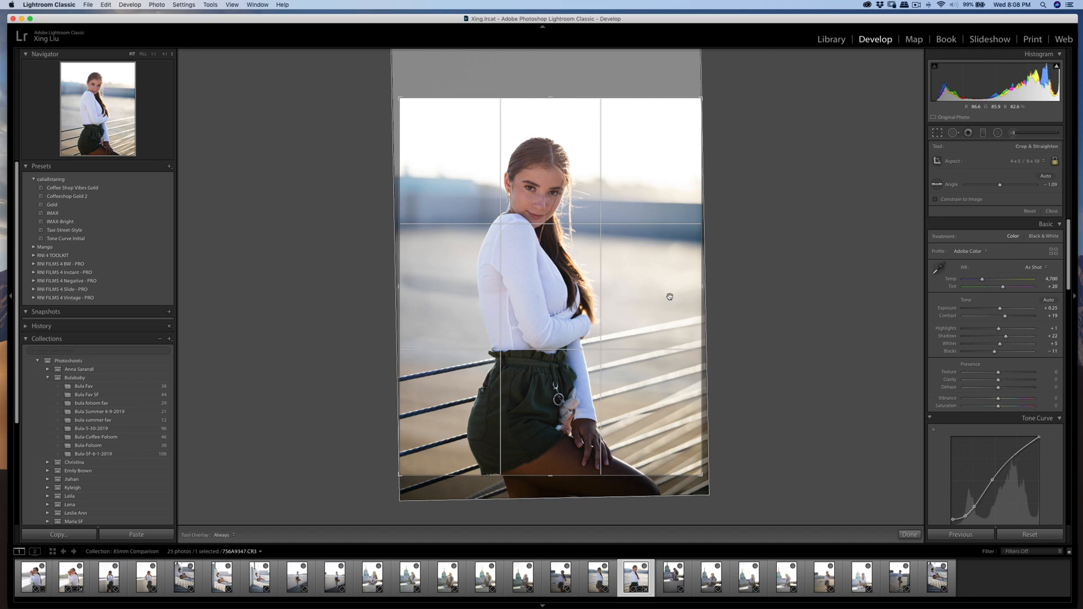
double_click(612, 299)
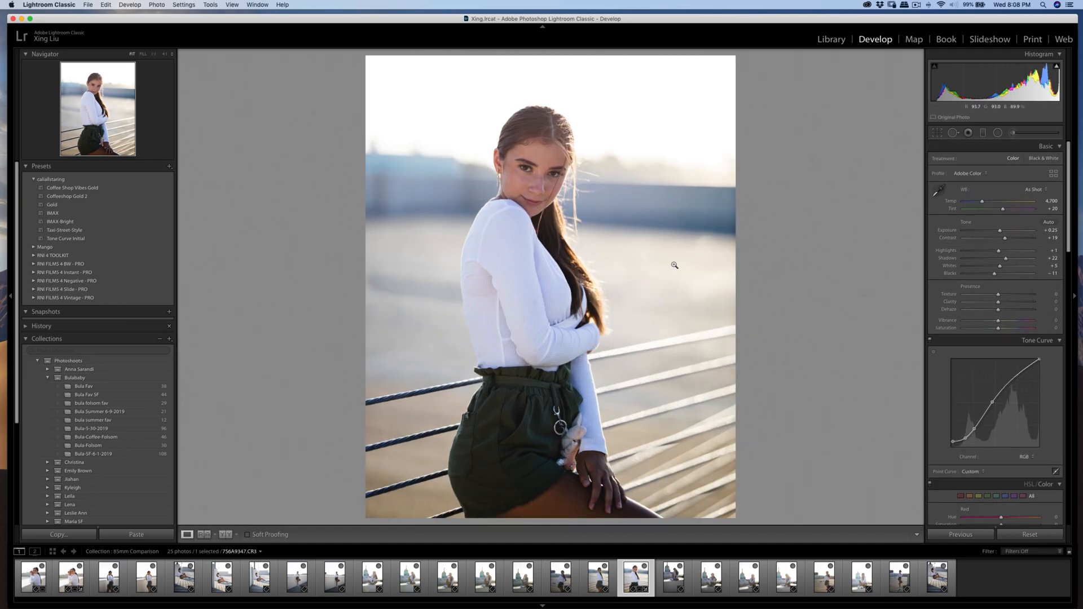
- Compare the photo with and without the tone curve and nudge the RGB curve's midtone point slightly upward
left_click(930, 340)
left_click(930, 340)
left_click(930, 341)
left_click(930, 340)
left_click_drag(993, 404, 992, 402)
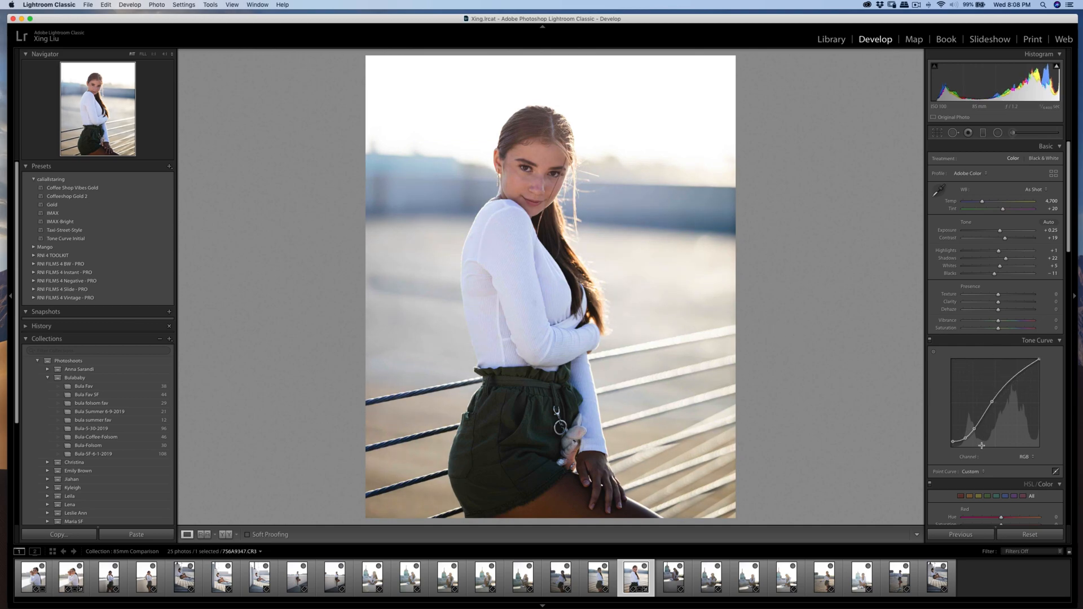
- Add a midtone point to the Red channel tone curve and pull its shadow point slightly down
left_click(1023, 456)
left_click(1020, 463)
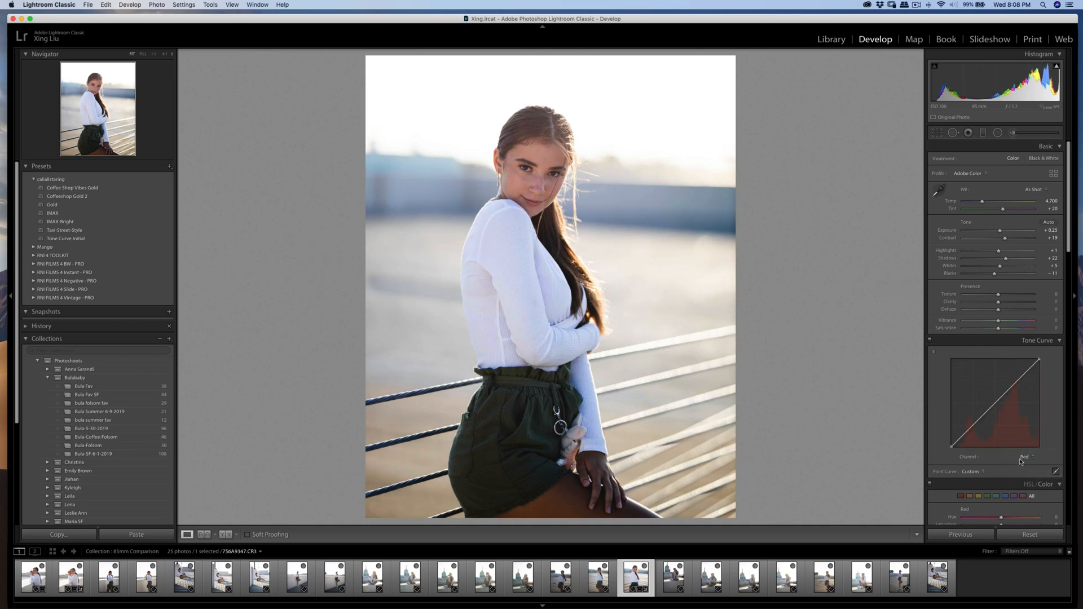
left_click(995, 404)
left_click_drag(969, 428, 972, 431)
left_click_drag(994, 403, 996, 402)
- Add shadow and midtone points to the Green channel tone curve and lower its shadows slightly
left_click(1025, 456)
left_click(1026, 463)
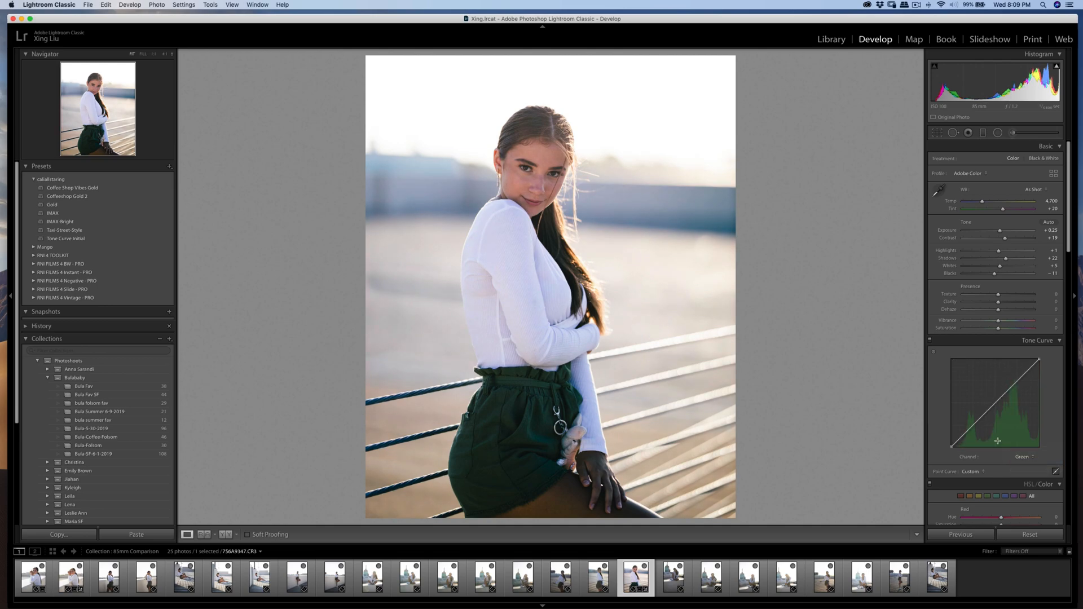
left_click(972, 426)
left_click(993, 407)
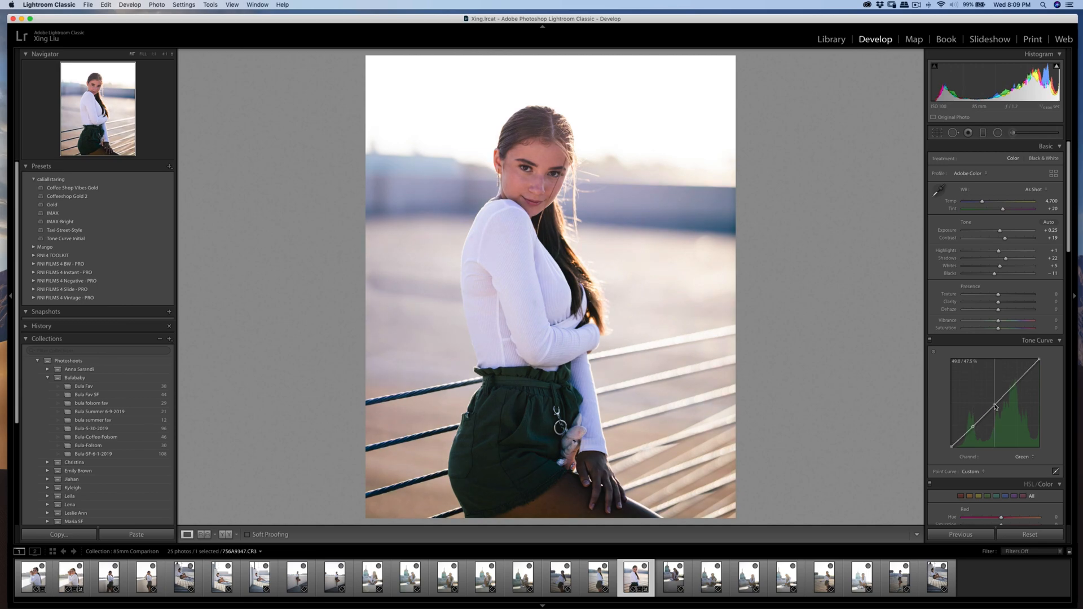
left_click_drag(974, 425, 974, 427)
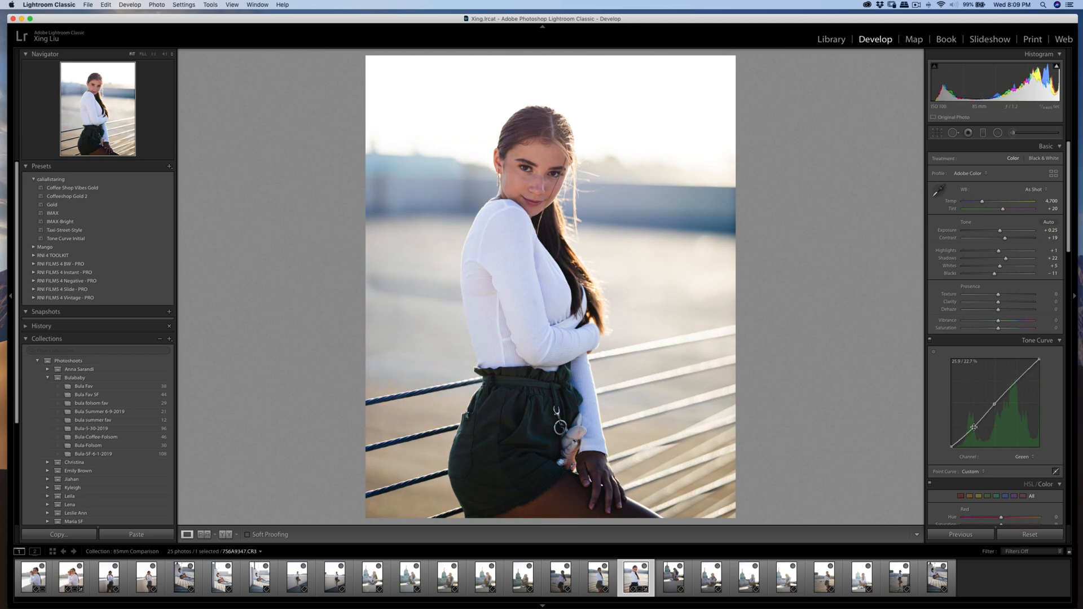
- Lower the shadows slightly on the Blue channel tone curve and anchor its midtones near the centre
left_click(1023, 456)
left_click(1017, 462)
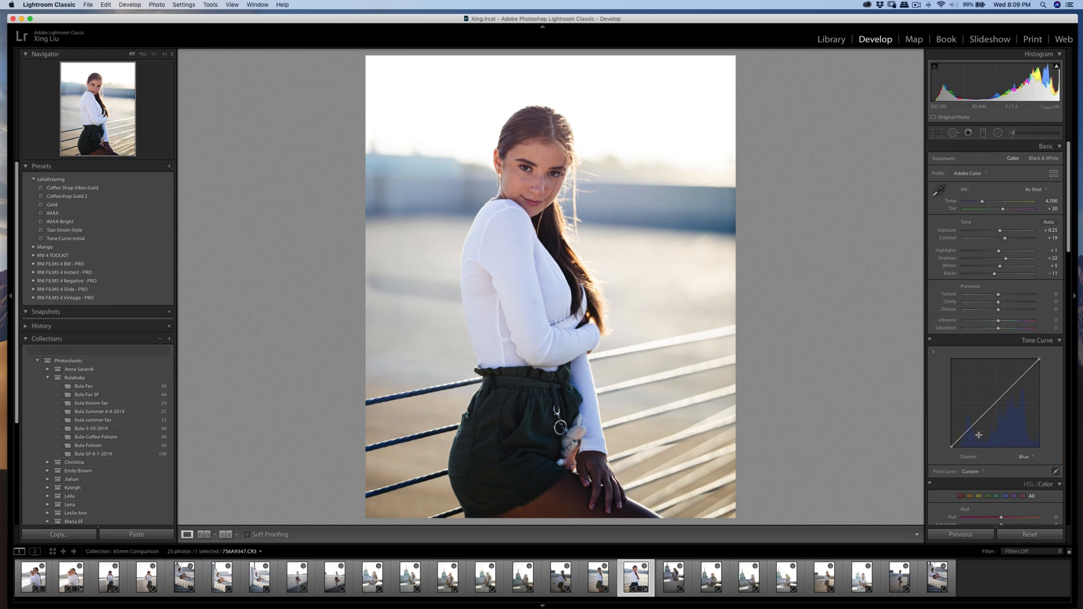
left_click_drag(973, 427, 975, 431)
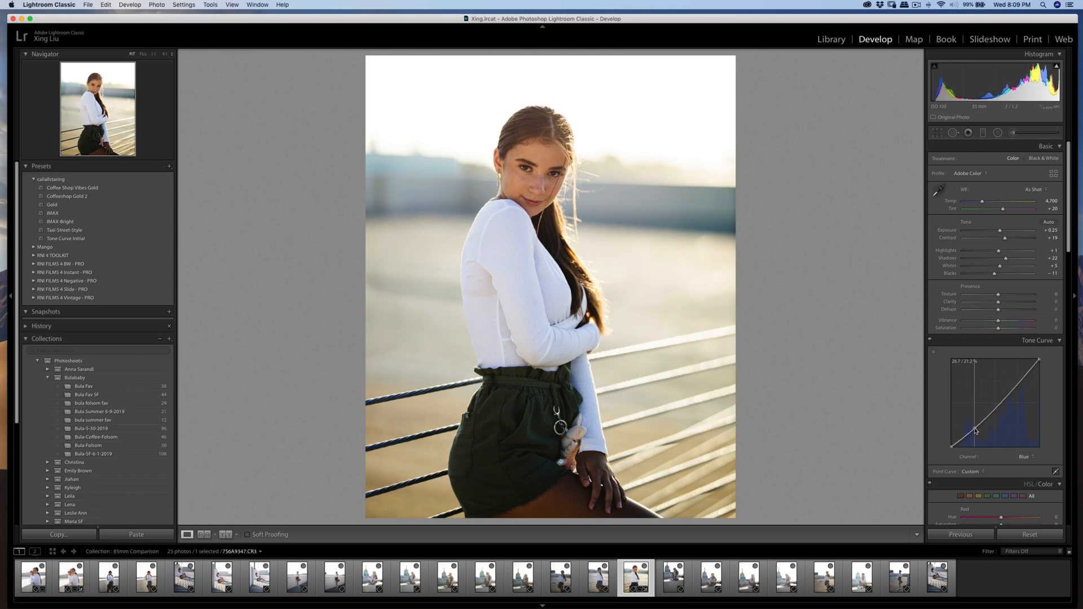
left_click_drag(974, 429, 974, 429)
left_click_drag(974, 429, 996, 406)
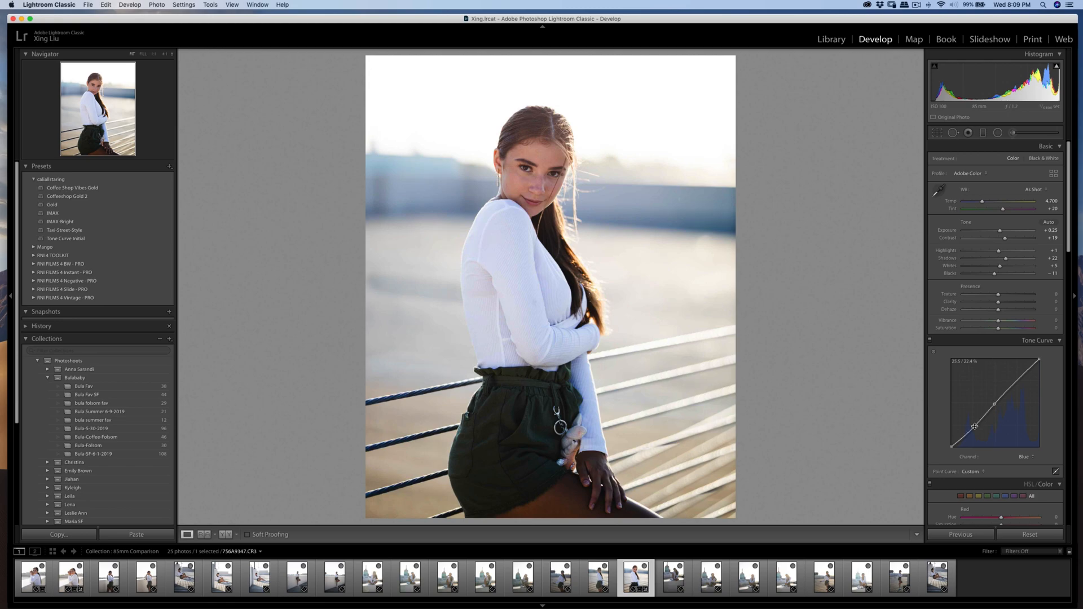
left_click_drag(973, 430, 971, 428)
- Compare the photo with the tone curve off and on, and set Shadows to +19 and Contrast to +25
left_click(931, 342)
left_click(930, 342)
left_click(930, 342)
left_click(930, 342)
left_click(930, 342)
left_click(930, 342)
left_click_drag(1005, 259, 1006, 261)
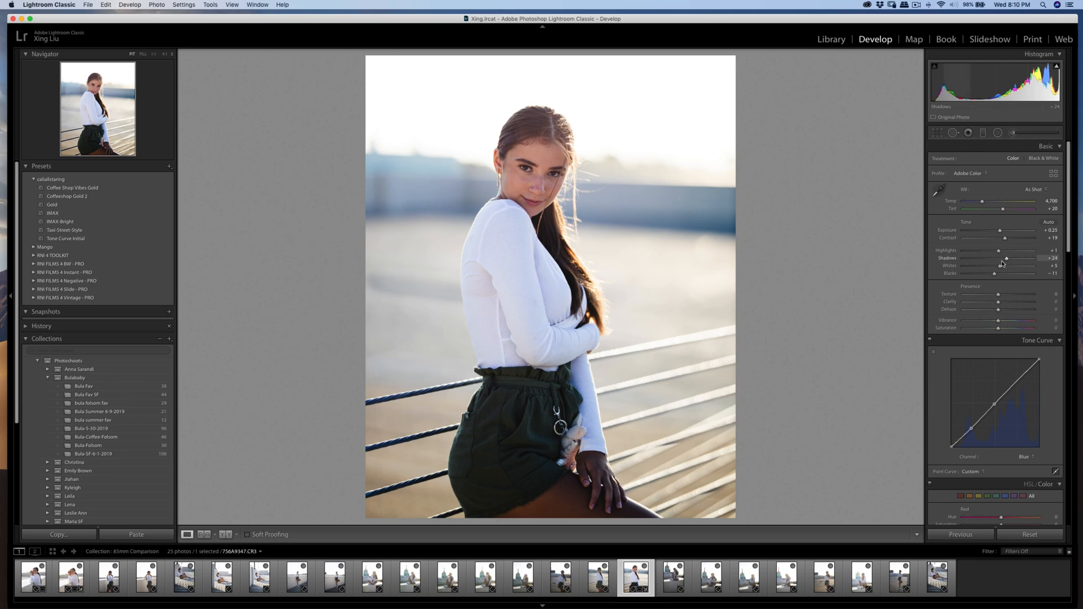
left_click_drag(1005, 260, 1008, 239)
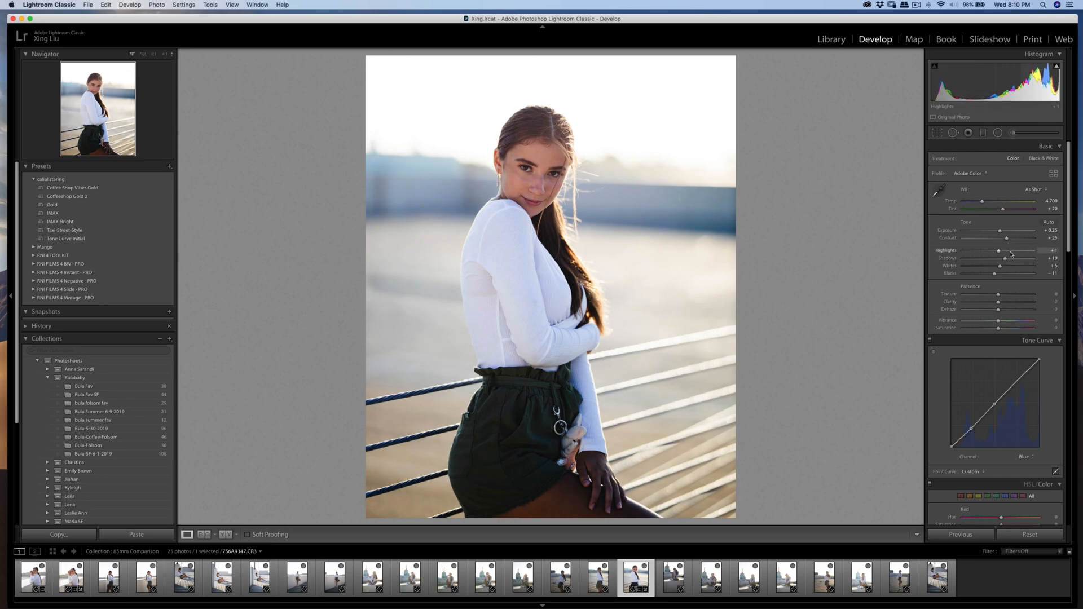
- Rotate the existing crop to an angle of about −2.39 and shift the photo slightly upward within the frame
left_click(937, 133)
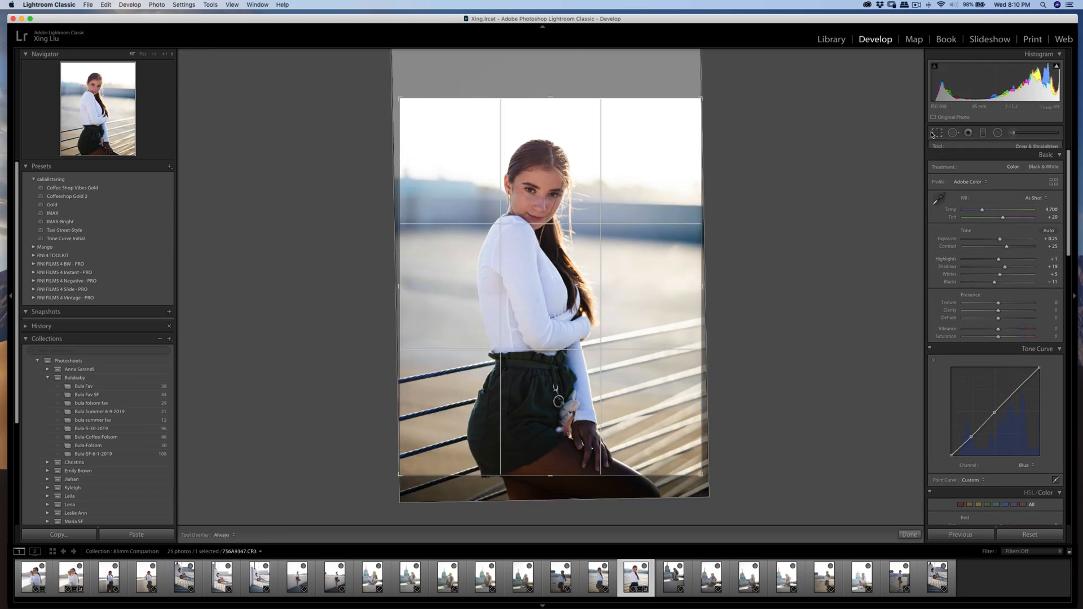
left_click_drag(821, 207, 819, 202)
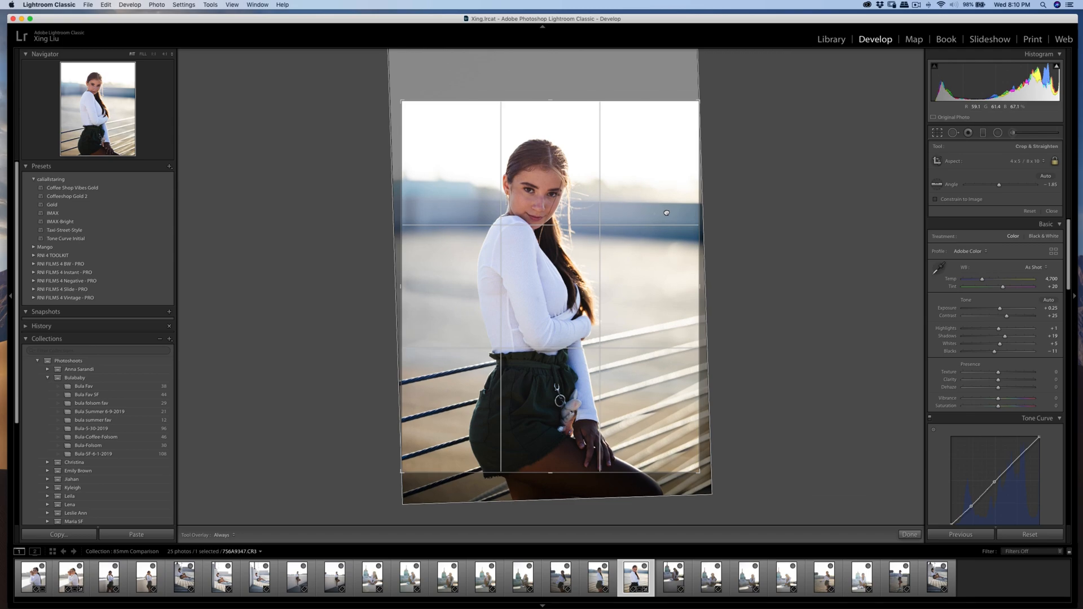
left_click_drag(719, 211, 721, 208)
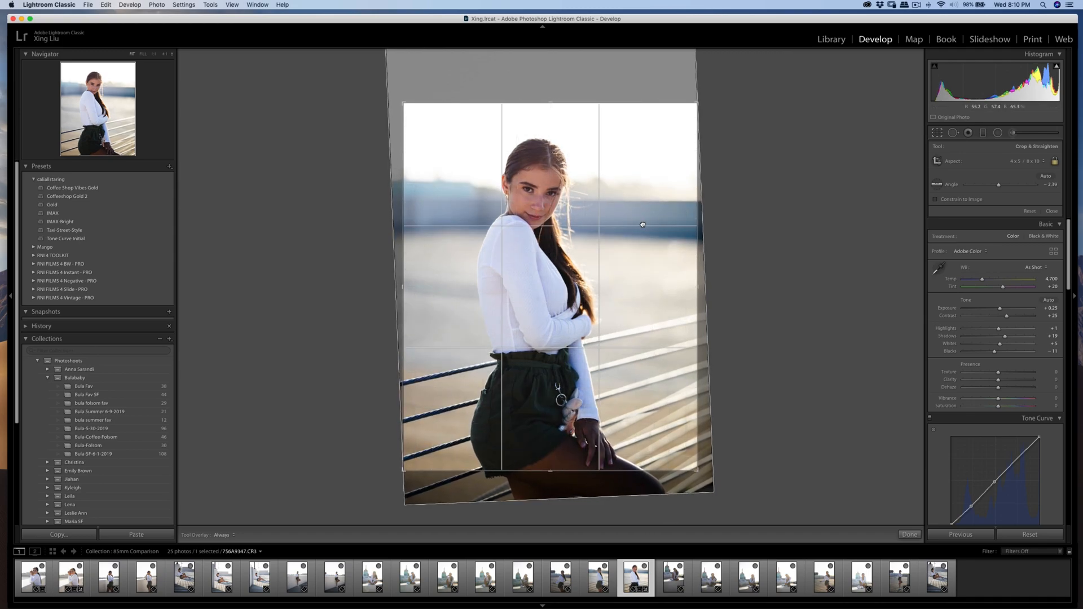
left_click_drag(643, 224, 643, 222)
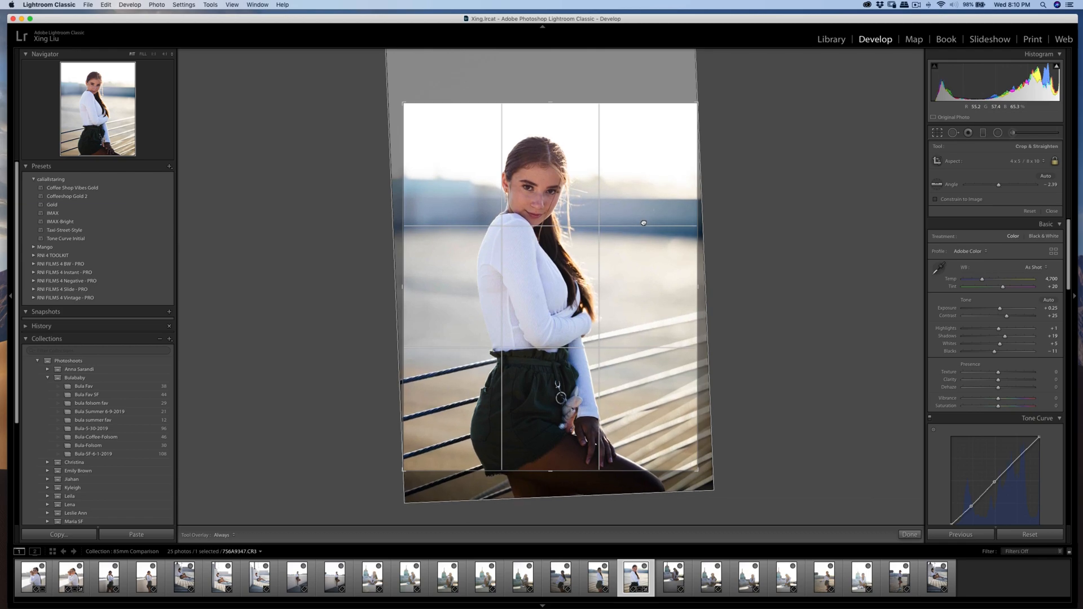
key("Return")
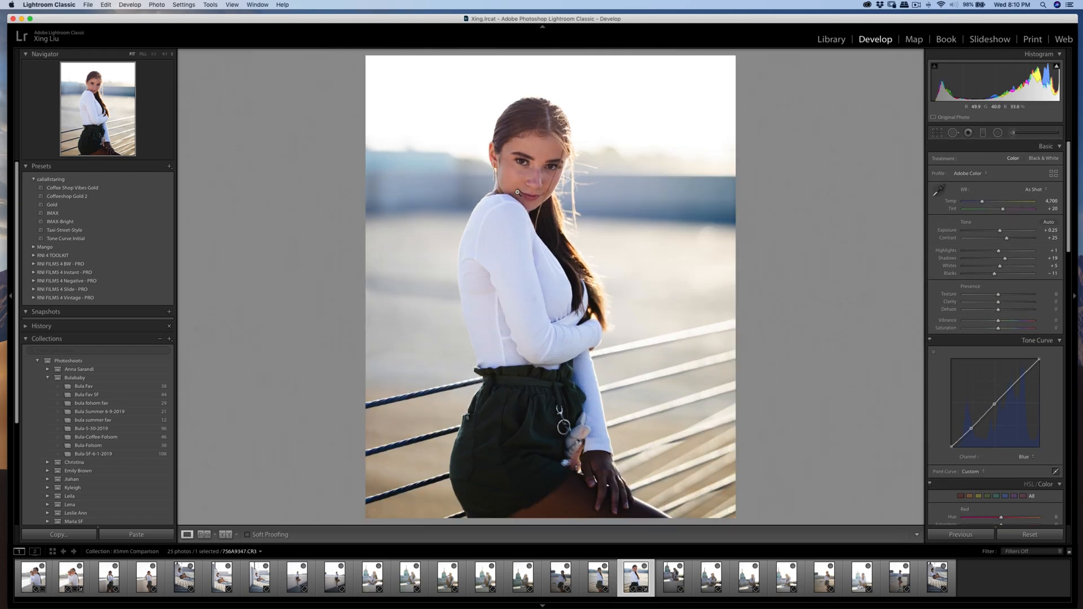
- Show the RGB channel curve and compare the photo without the tone curve and with its unedited version
left_click(1027, 457)
left_click(1024, 437)
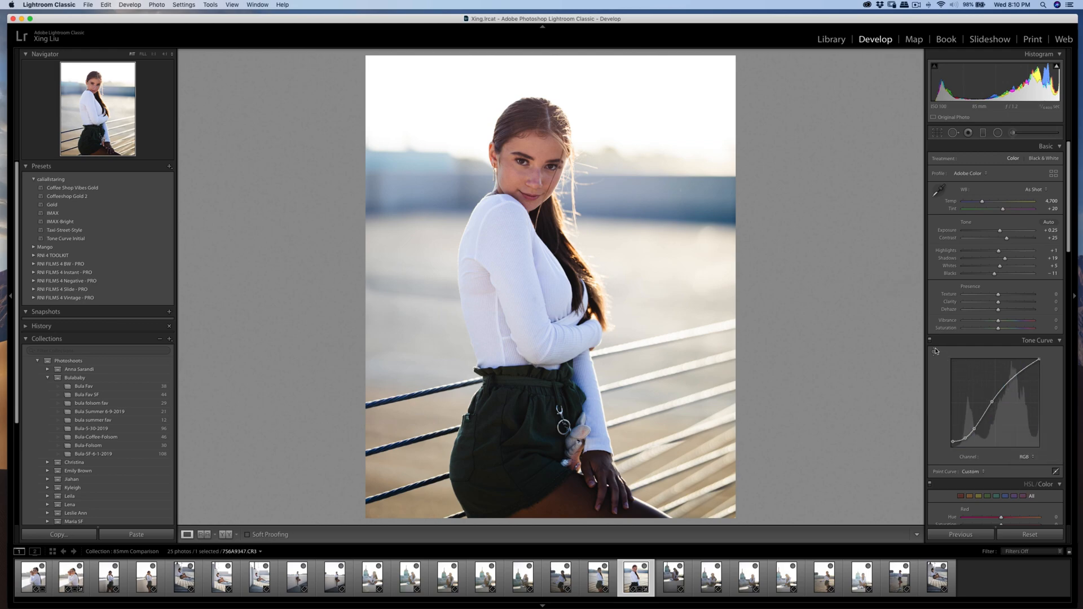
left_click(929, 340)
left_click(930, 340)
key("backslash")
key("backslash")
key("backslash")
key("backslash")
key("backslash")
key("backslash")
- Heal the spot on the white sleeve with the Spot Removal tool and return to the full photo view
left_click(533, 302)
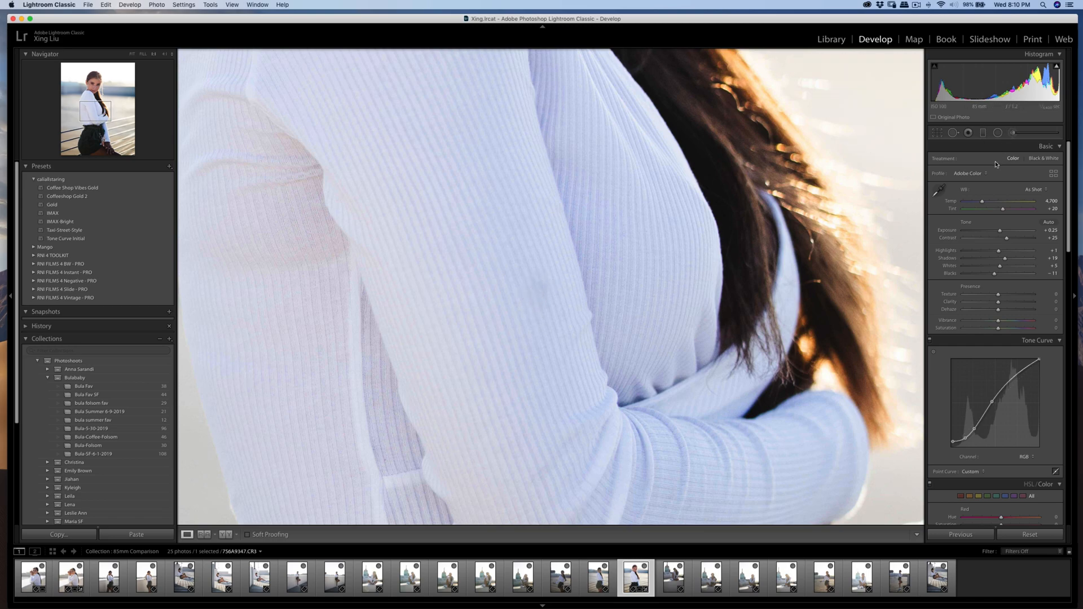
left_click(953, 133)
left_click_drag(536, 278, 542, 316)
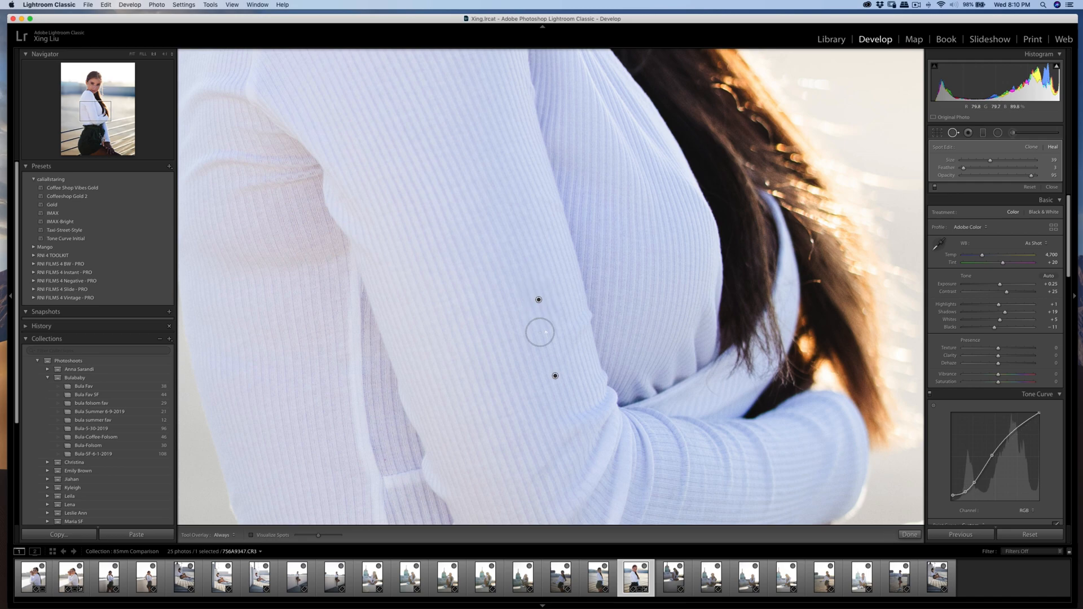
left_click(909, 534)
left_click(588, 413)
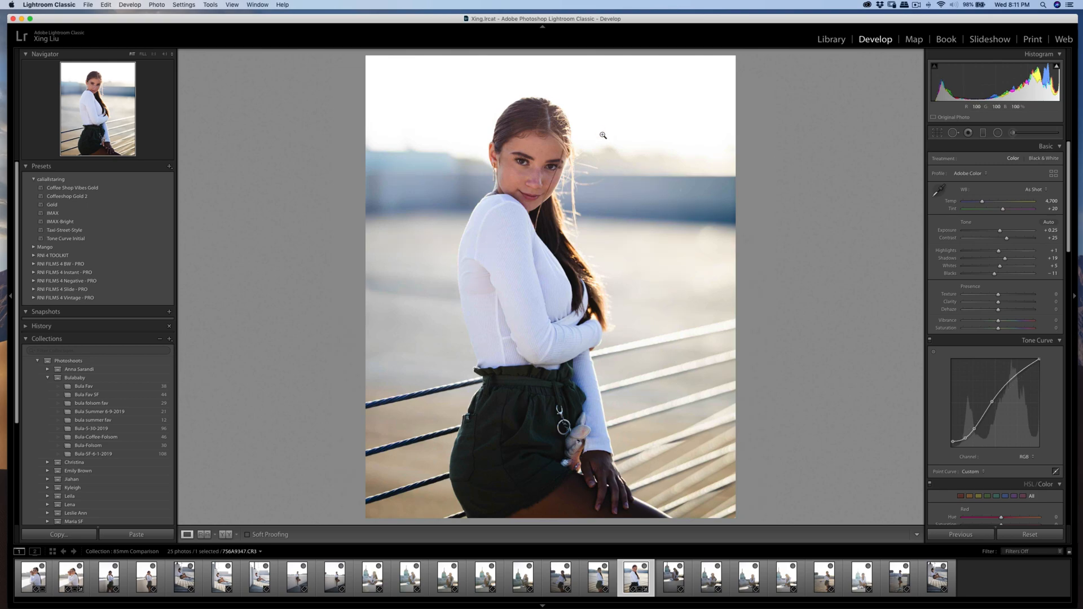
- Inspect the face up close and set Shadows to +26 for the whole photo
left_click(608, 160)
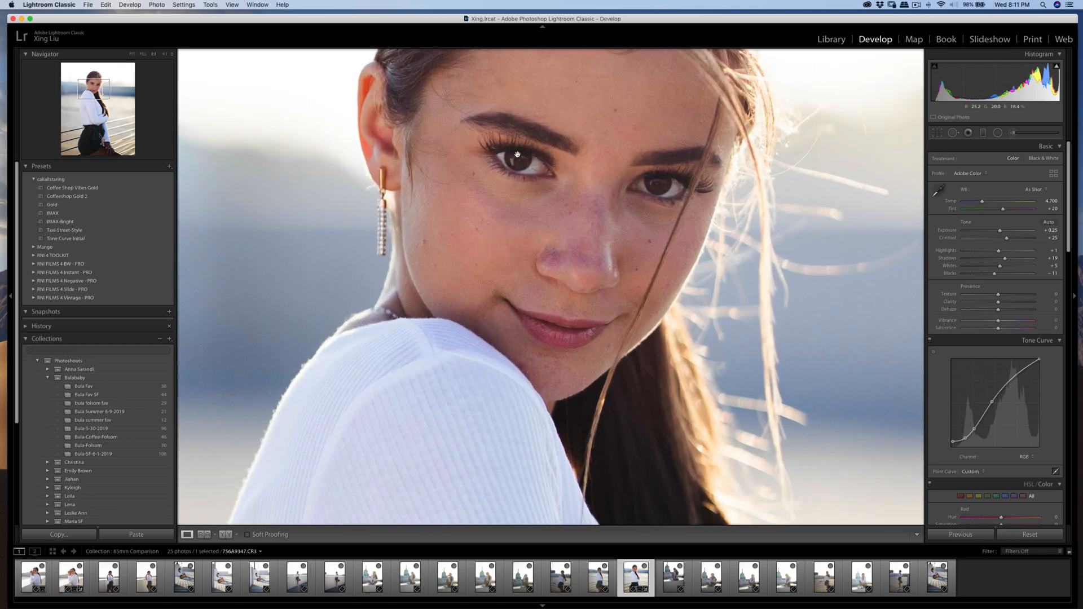
left_click(526, 176)
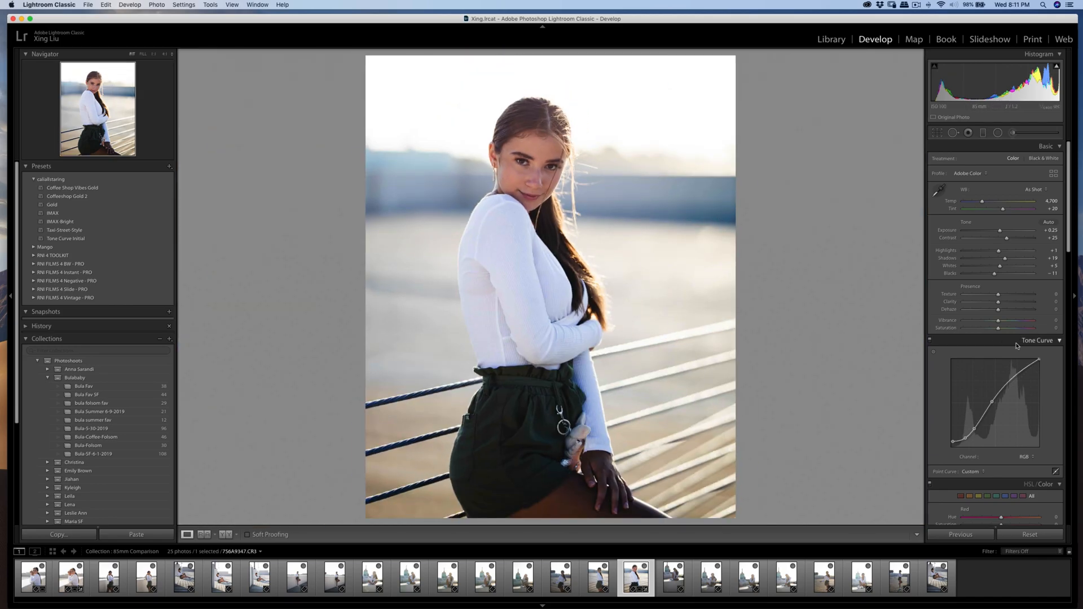
left_click_drag(1004, 259, 1008, 260)
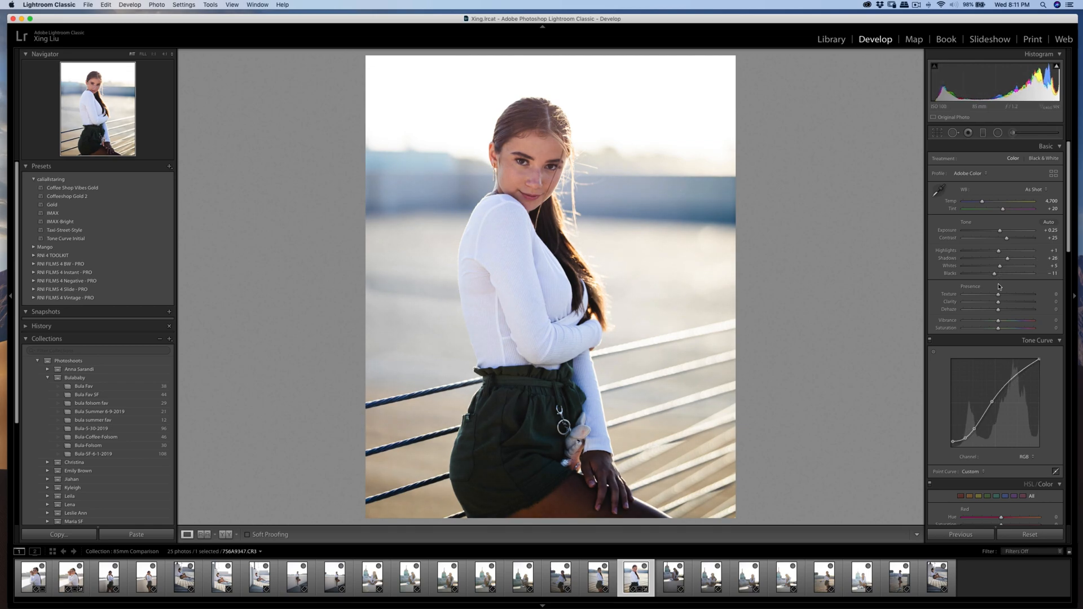
- Compare the edited portrait with its unedited version several times to judge the overall tone
key("backslash")
key("backslash")
key("backslash")
key("backslash")
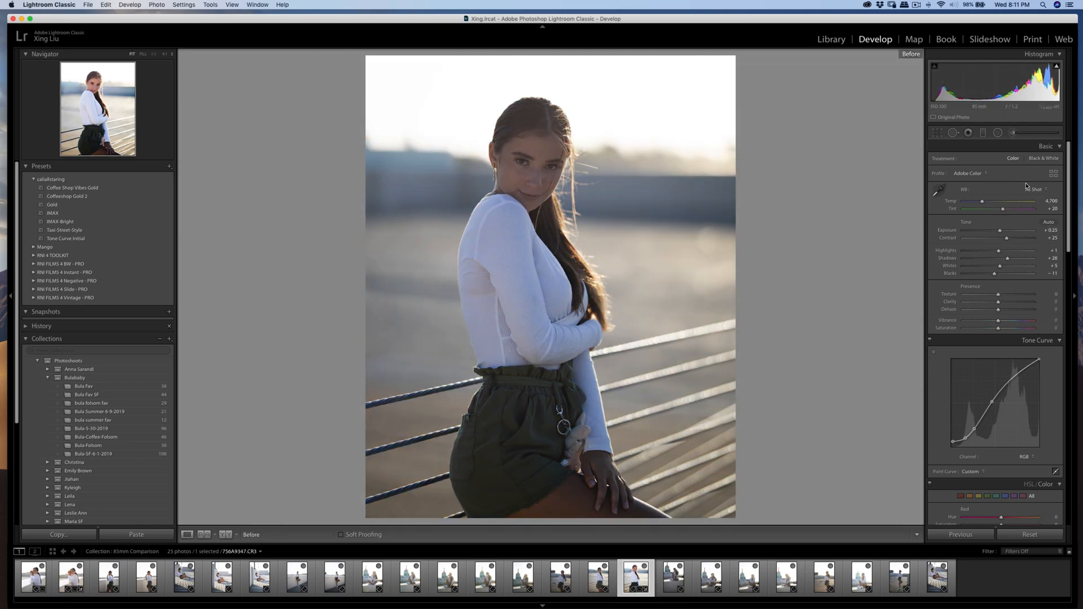
key("backslash")
key("backslash")
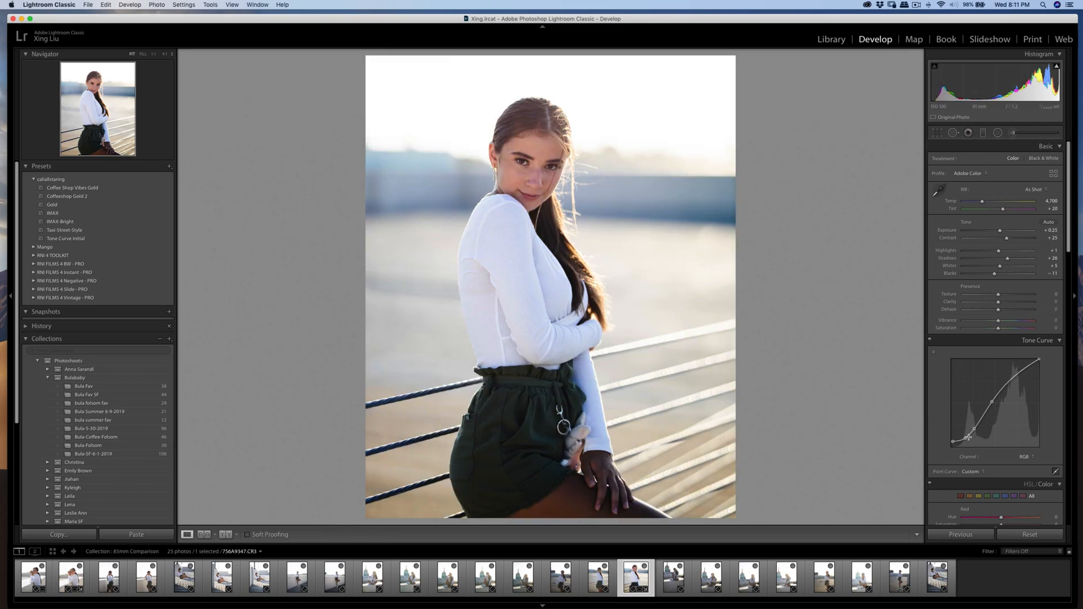
mouse_move(966, 438)
left_mouse_down()
mouse_move(952, 444)
mouse_move(974, 430)
left_mouse_up()
key("backslash")
key("backslash")
key("backslash")
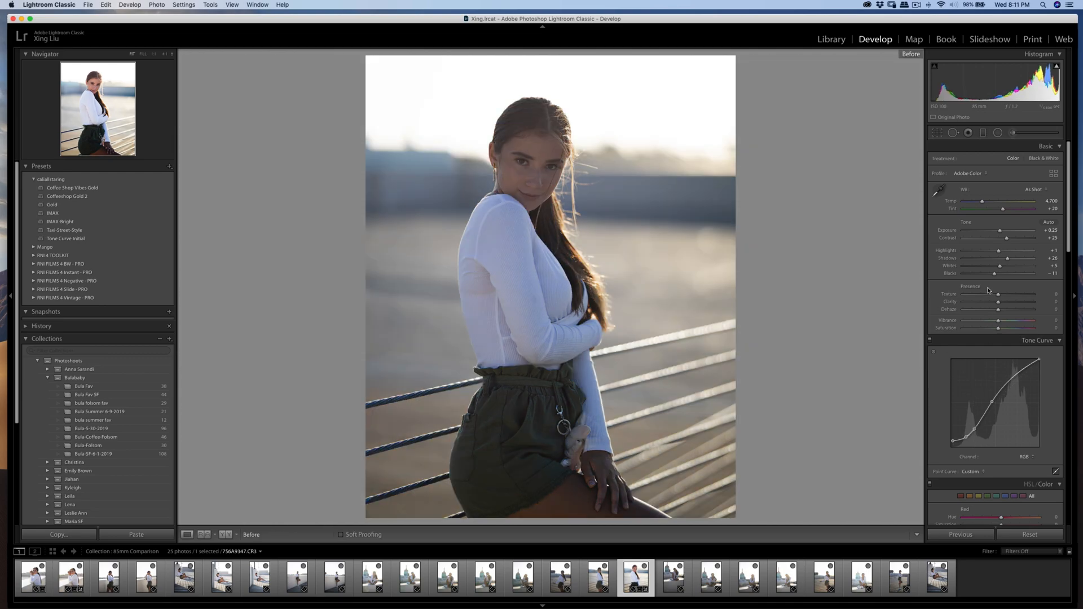
key("backslash")
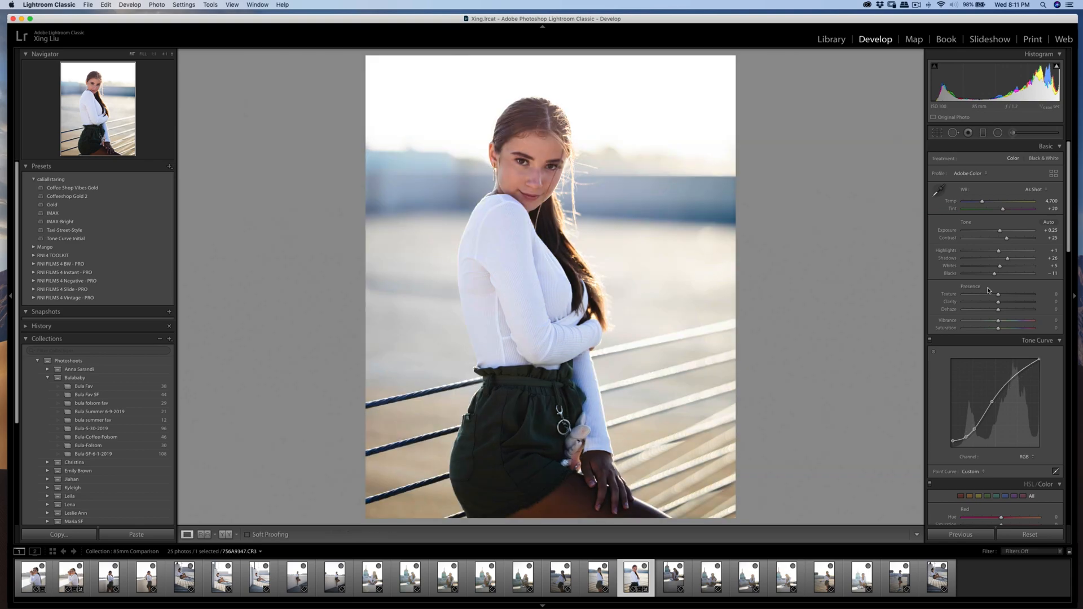
- Set HSL saturation and luminance to −2 and −1 for Red, −6 and −2 for Orange, and −21 and −2 for Yellow
scroll(1036, 319, "down", 5)
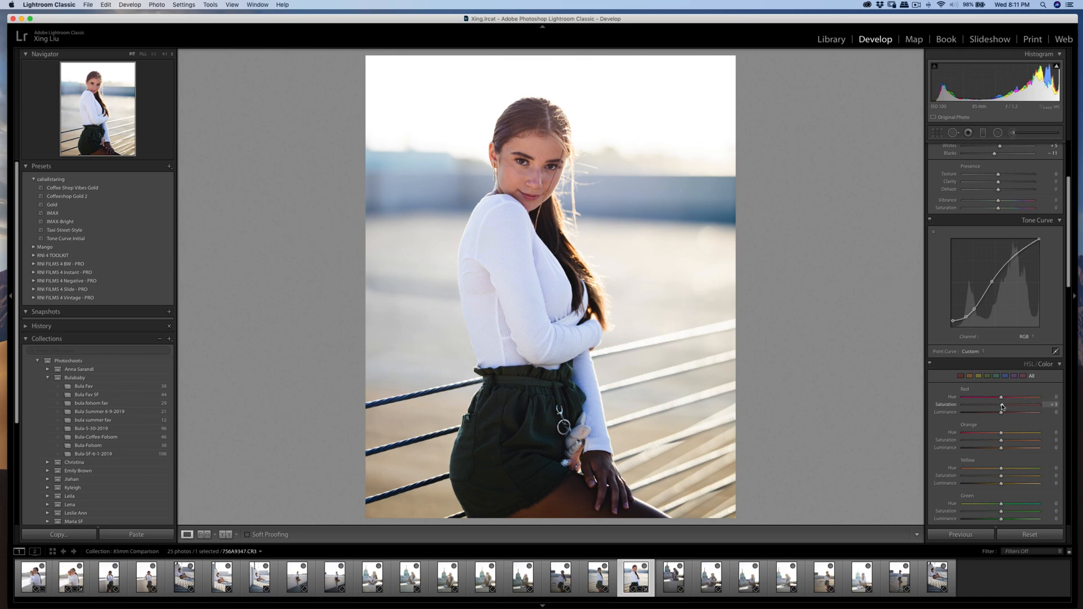
left_click_drag(1001, 433, 1006, 434)
left_click_drag(998, 444, 1001, 484)
left_click_drag(999, 440, 997, 444)
left_click_drag(1001, 405, 998, 410)
scroll(1003, 440, "down", 2)
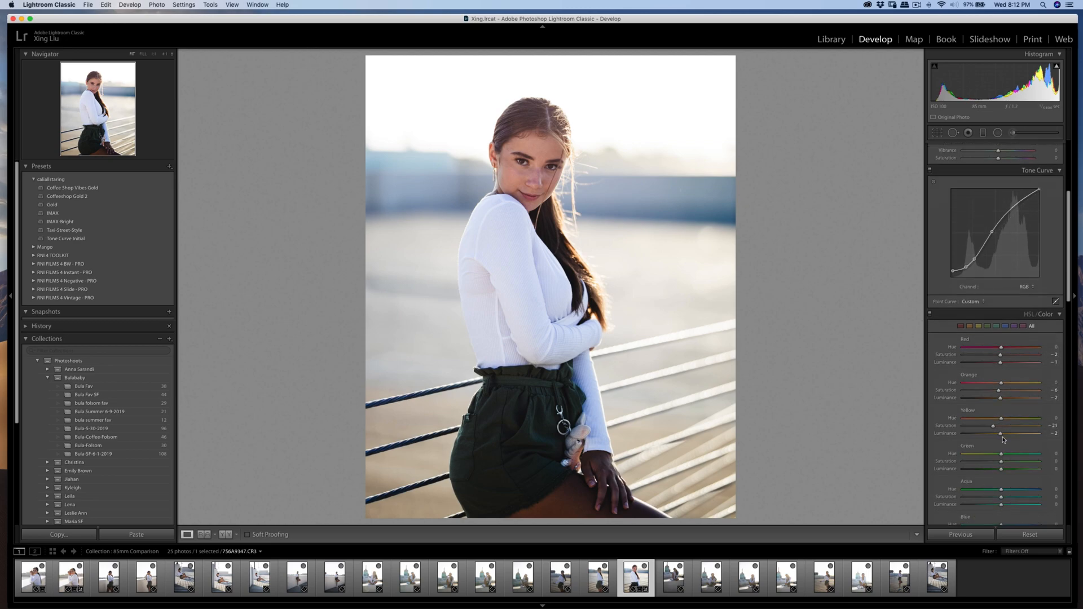
- Lower the shadow and midtone points of the Red channel tone curve slightly and compare with the unedited photo
scroll(1002, 438, "up", 2)
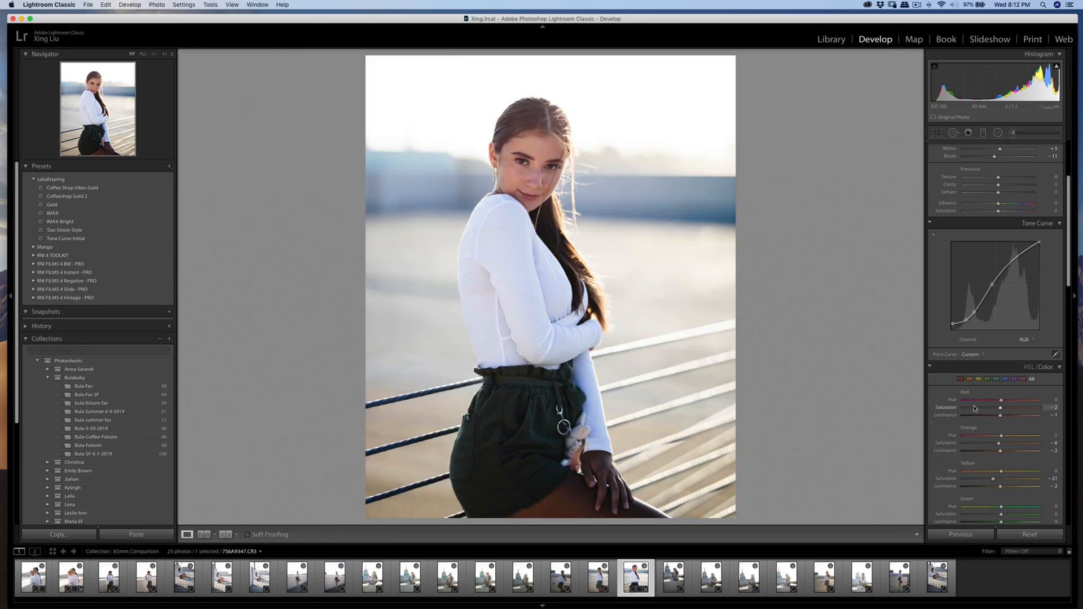
scroll(1000, 434, "up", 5)
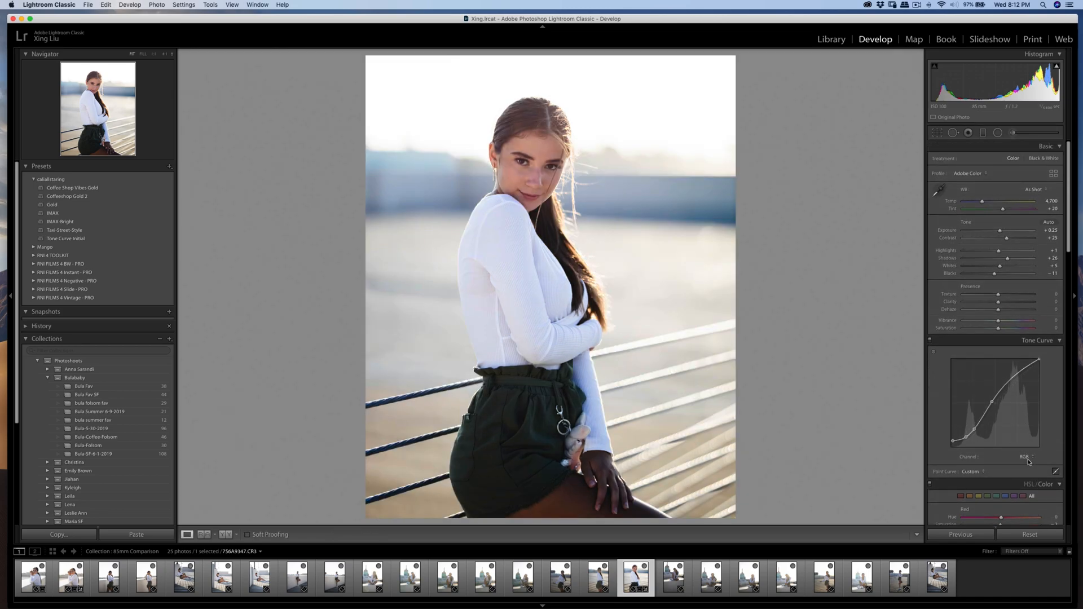
left_click(1028, 462)
left_click(1025, 464)
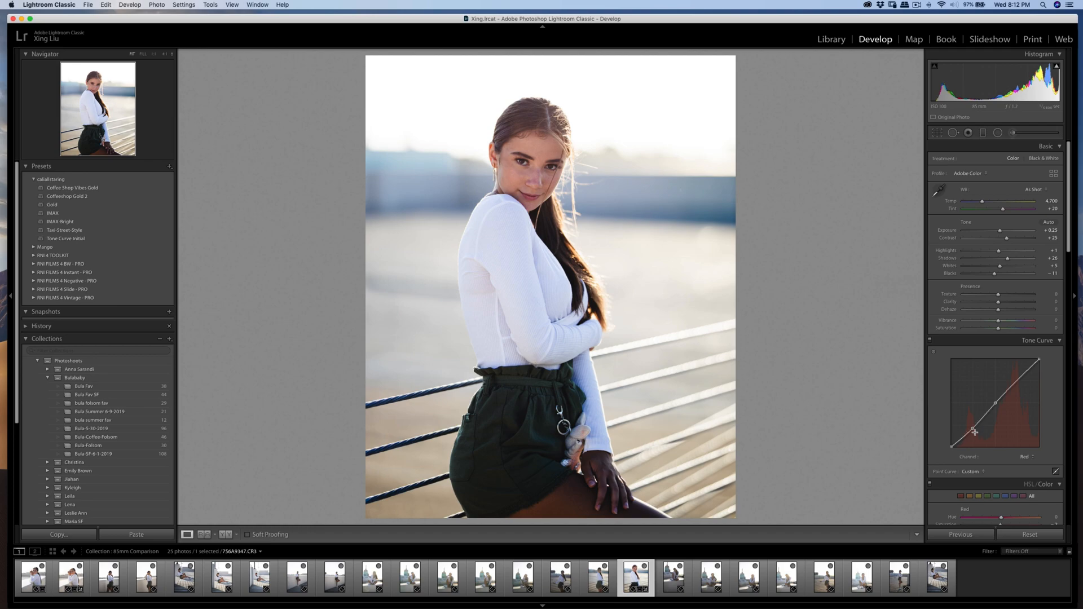
left_click_drag(972, 428, 972, 430)
left_click_drag(994, 404, 996, 405)
left_click_drag(972, 430, 975, 431)
key("backslash")
key("backslash")
- Fine-tune the midtone and shadow points of the Green channel tone curve slightly and compare with the unedited photo
left_click(1024, 458)
left_click(1024, 462)
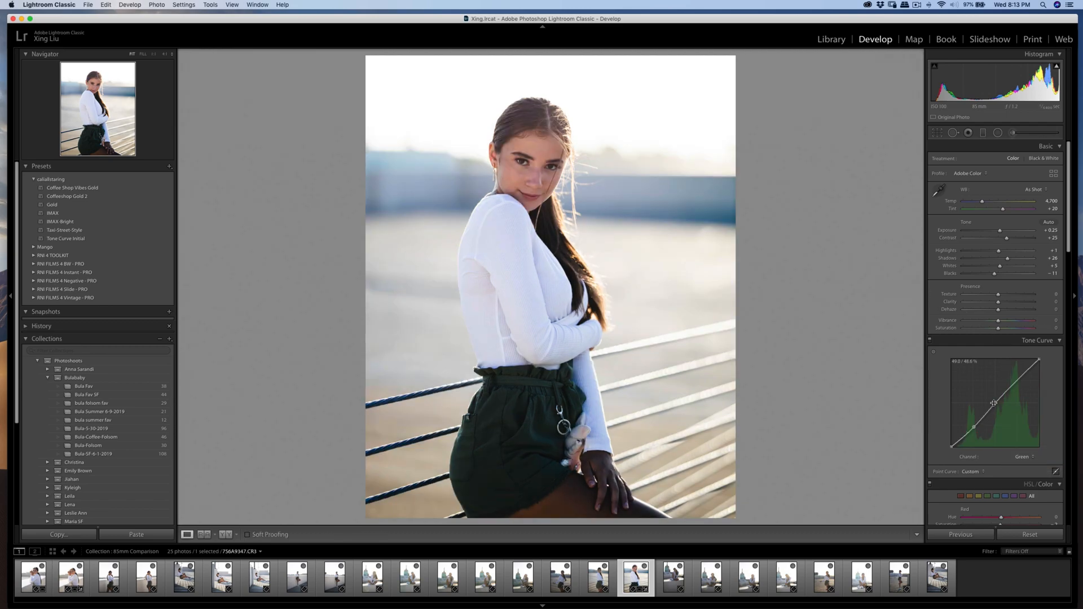
left_click_drag(994, 404, 995, 406)
left_click_drag(974, 429, 976, 429)
left_click_drag(977, 428, 976, 429)
key("backslash")
key("backslash")
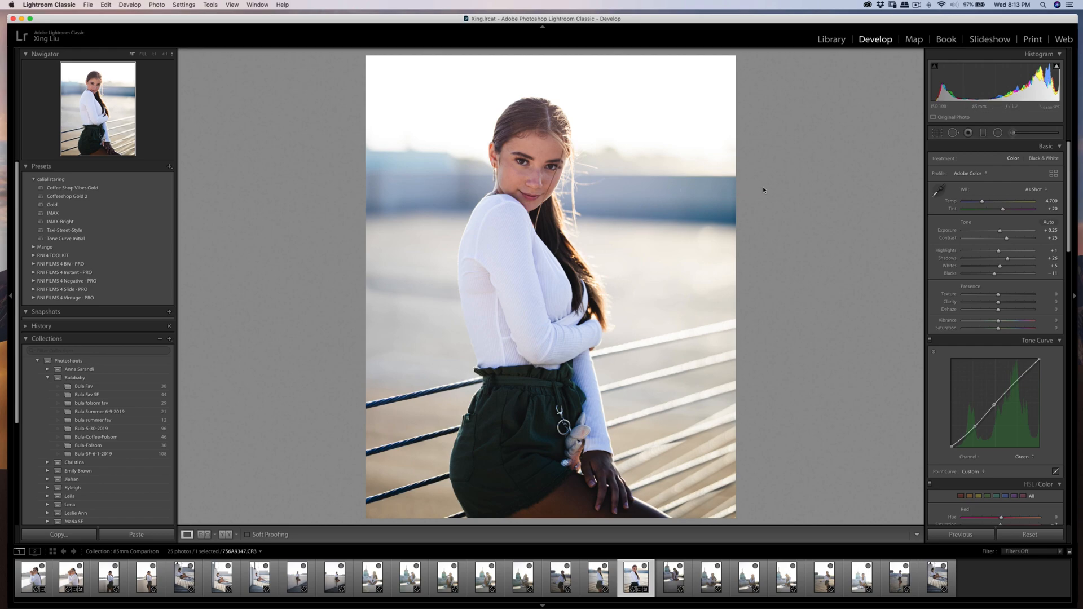
key("backslash")
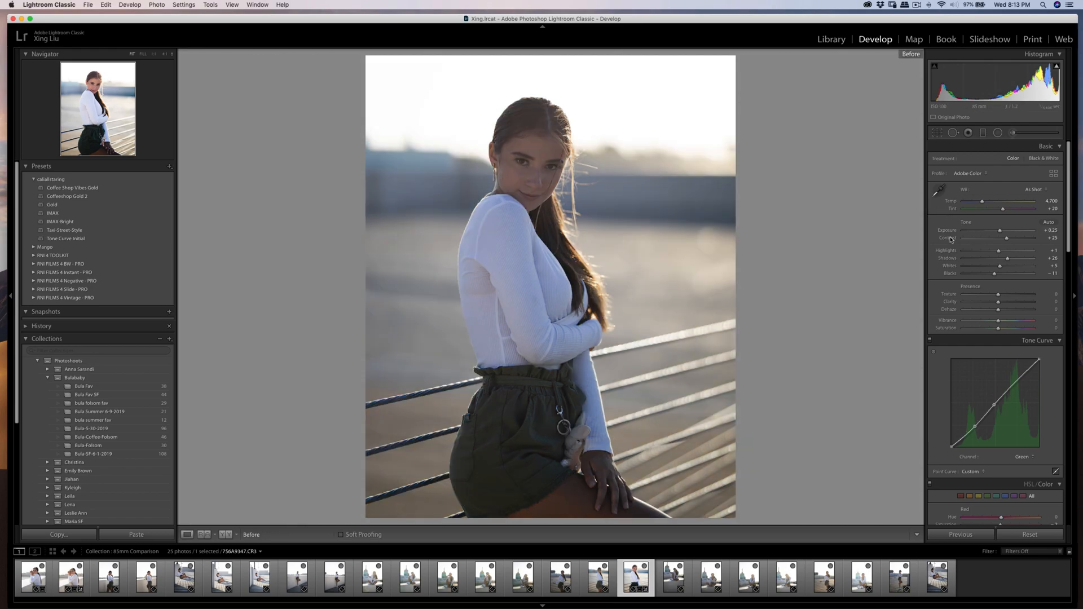
key("backslash")
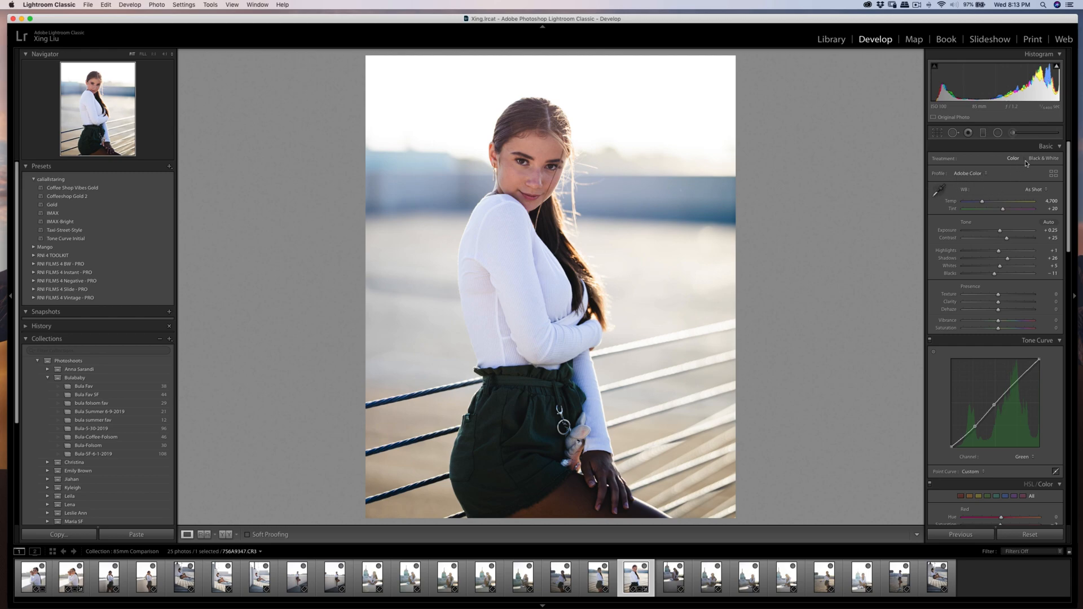
- Apply the Adjustment Brush with the Shadows effect at amount 5.67 and size 11.0 over the wrist below the white sleeve
left_click(1012, 132)
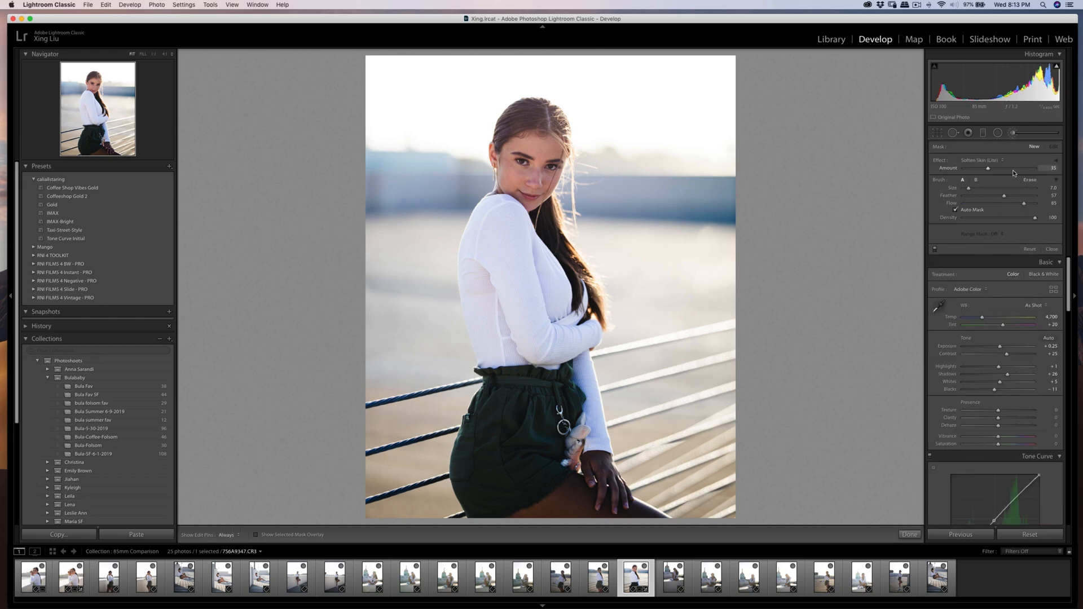
left_click(989, 161)
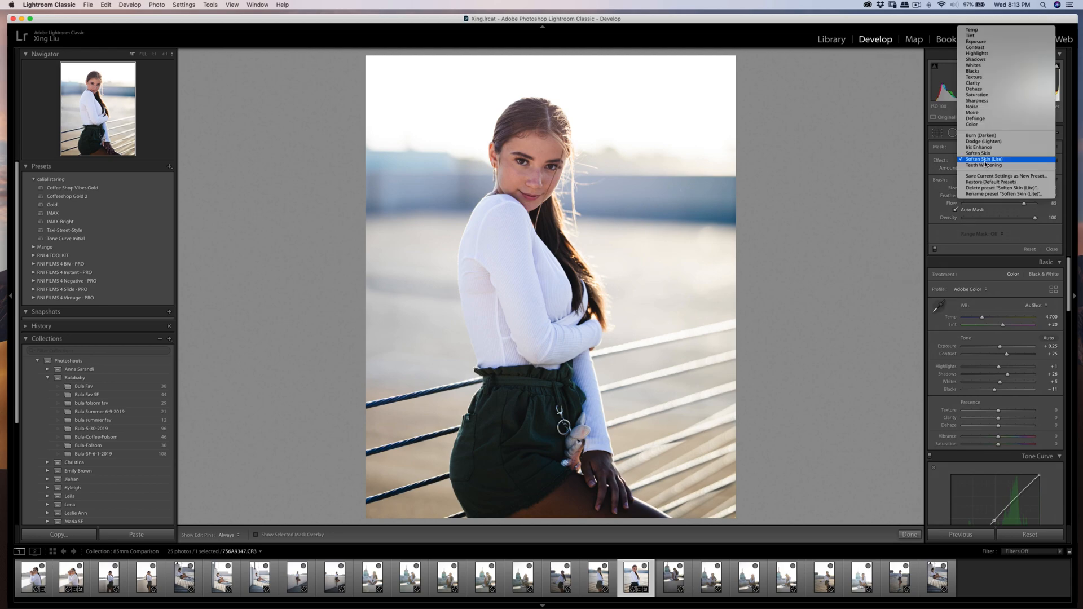
left_click(984, 61)
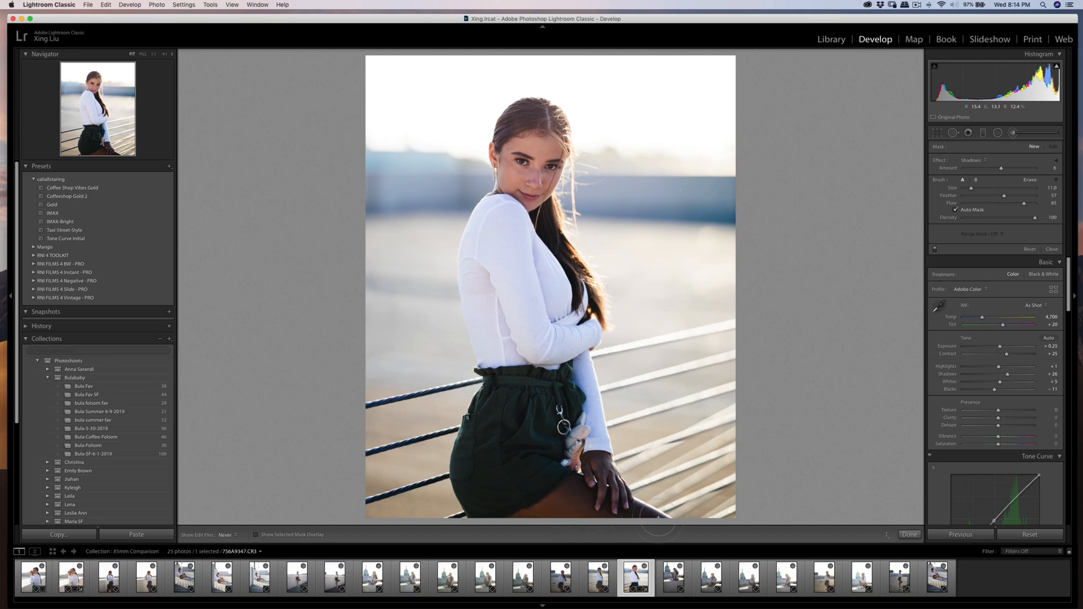
left_click(587, 453)
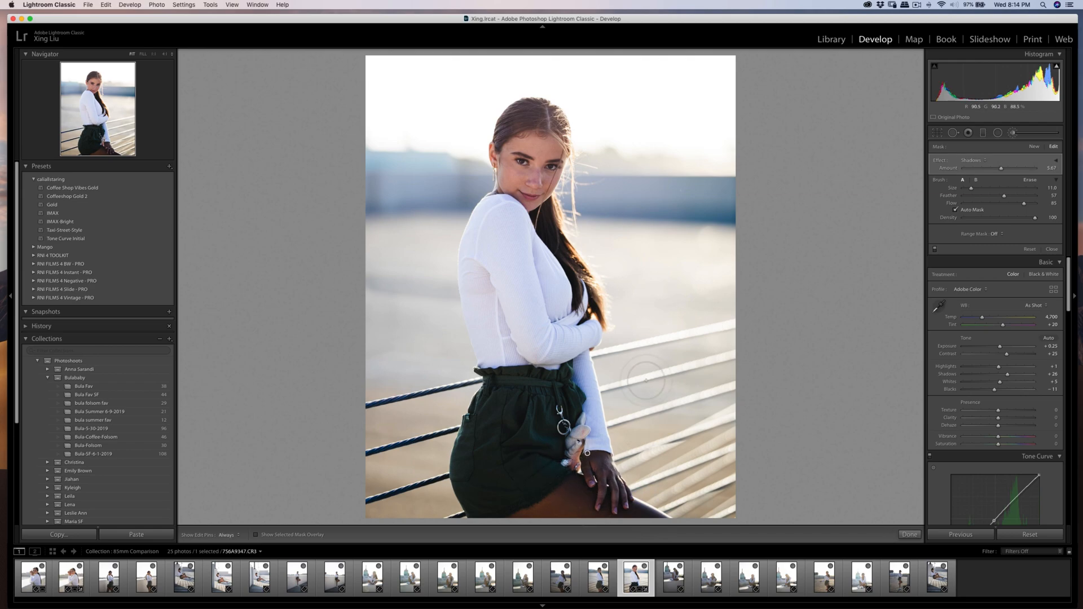
- Compare the brushed photo with its unedited version and close the Adjustment Brush
key("backslash")
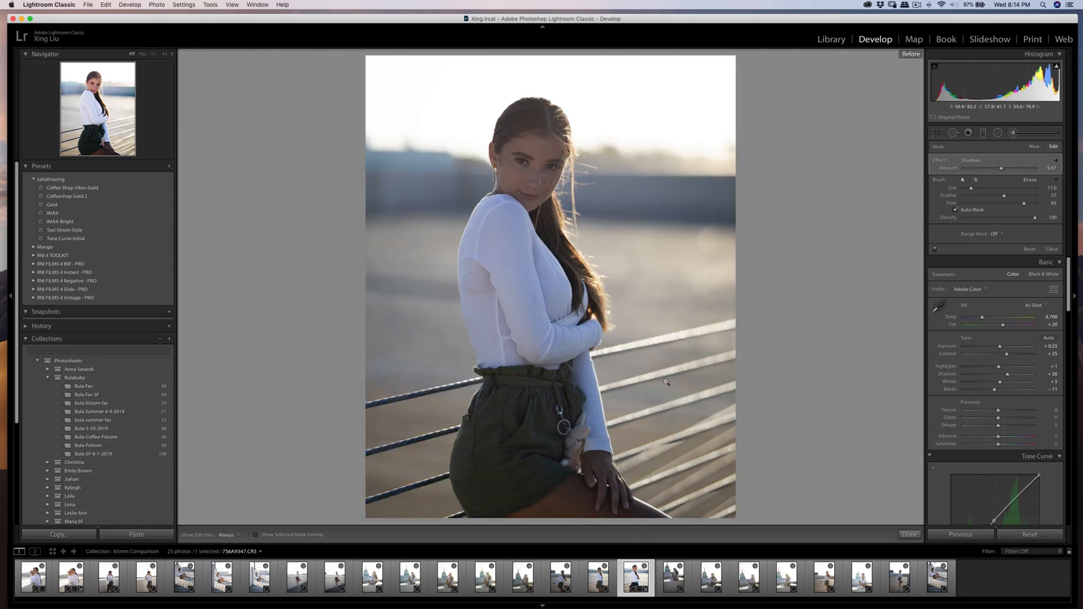
key("backslash")
key("backslash")
key("backslash")
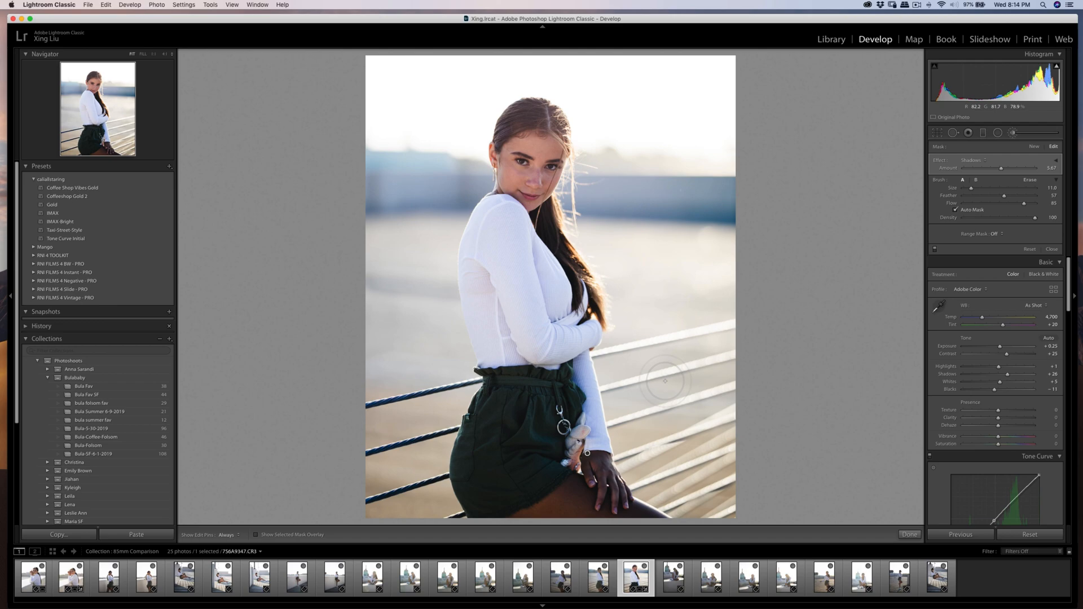
key("backslash")
key("backslash")
left_click(1011, 134)
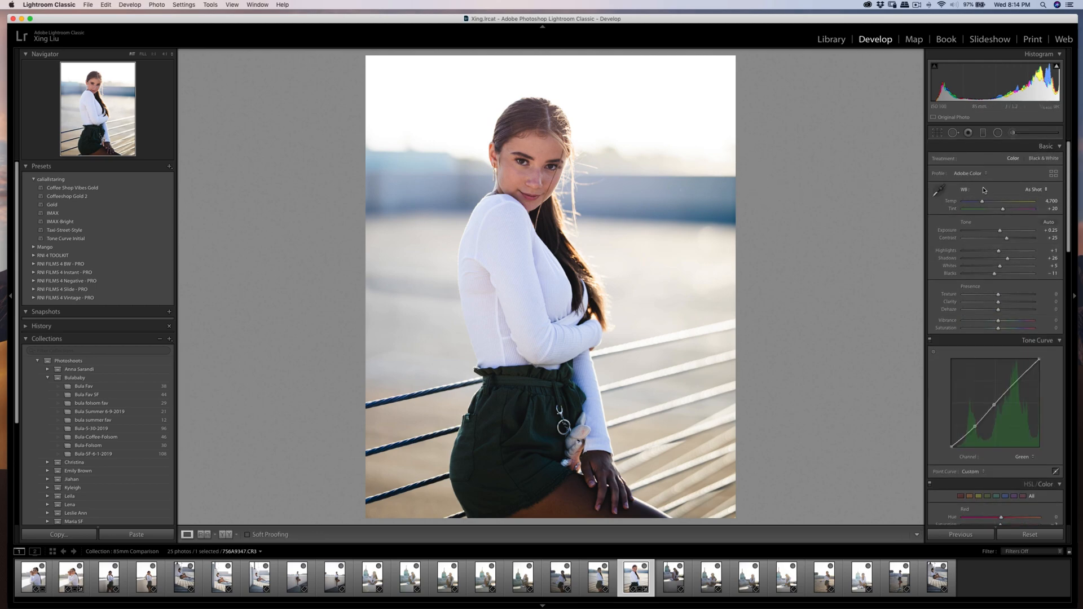
- Raise the midtone point of the RGB tone curve very slightly
left_click(1020, 457)
left_click(1008, 443)
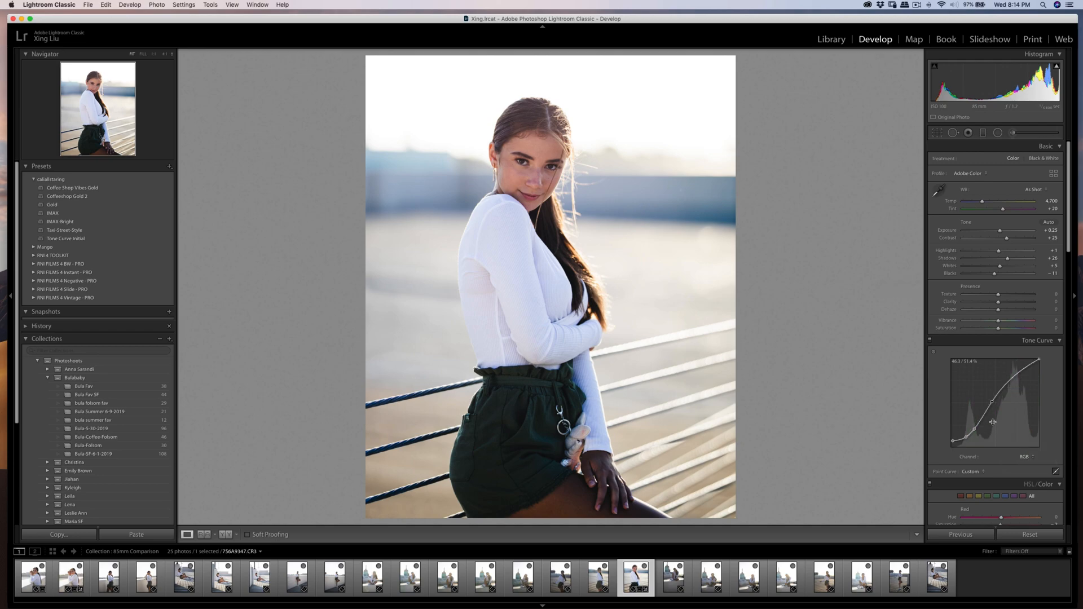
left_click_drag(992, 402, 993, 398)
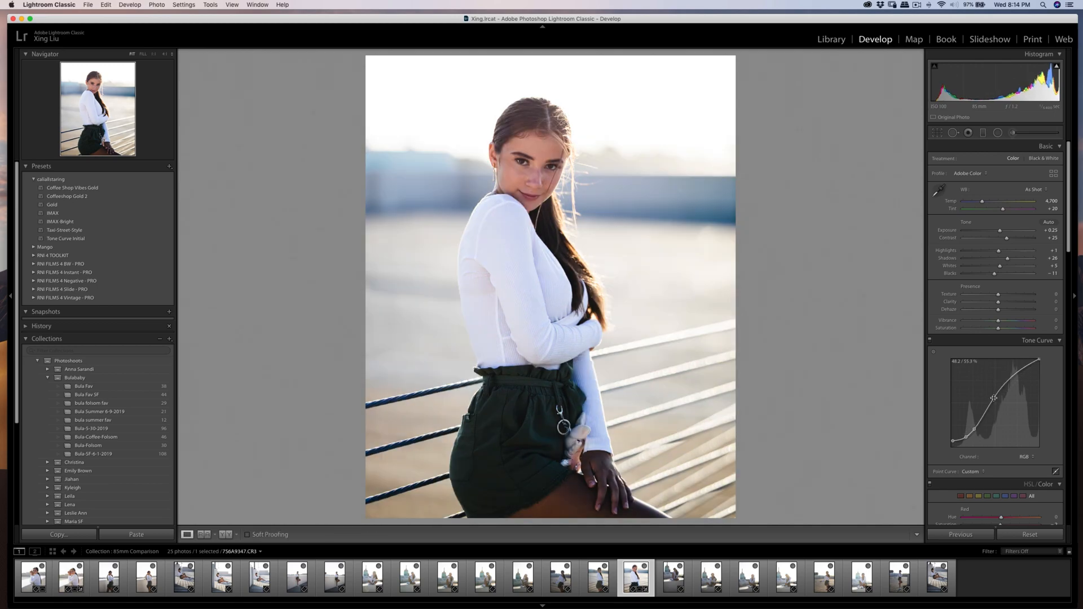
left_click_drag(993, 398, 994, 402)
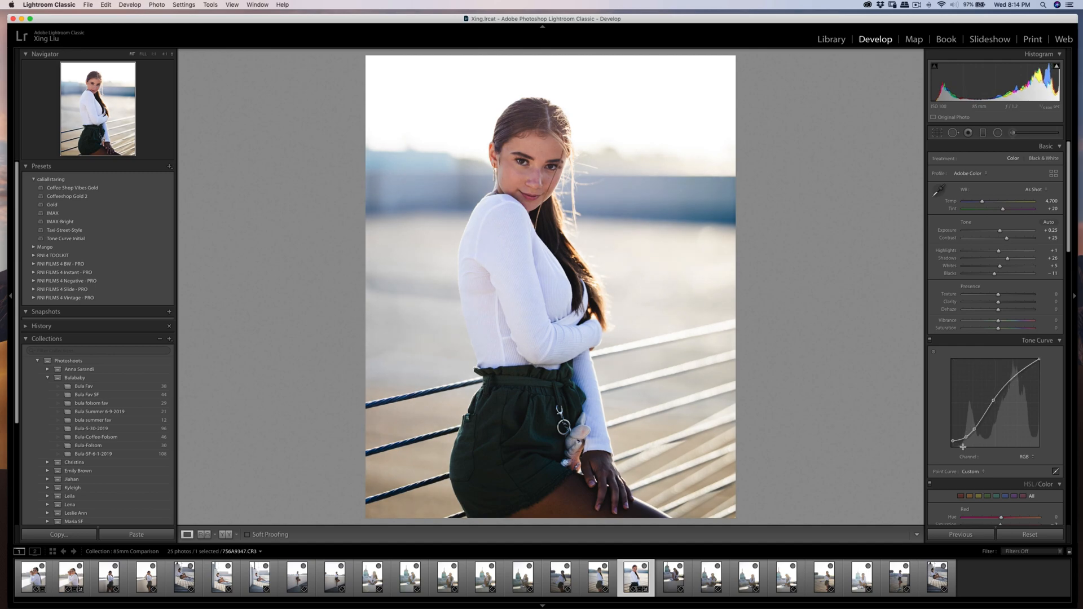
- Tint the highlights with Split Toning at hue 37 and saturation 4
scroll(1011, 422, "down", 3)
scroll(1012, 422, "down", 10)
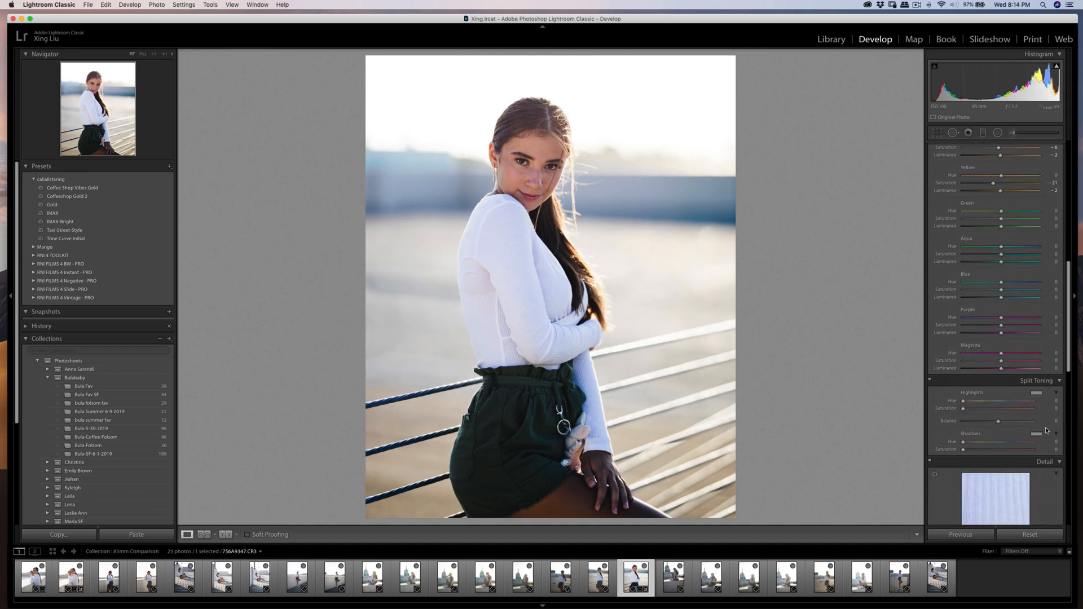
left_click(1034, 393)
left_click(965, 381)
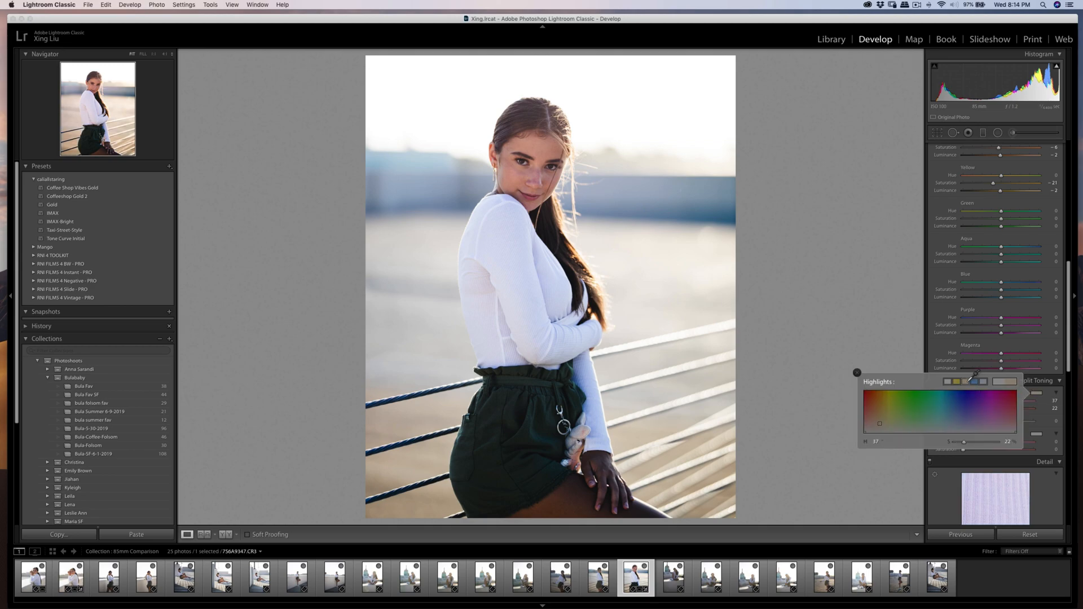
left_click_drag(966, 444, 955, 444)
left_click_drag(880, 431, 878, 429)
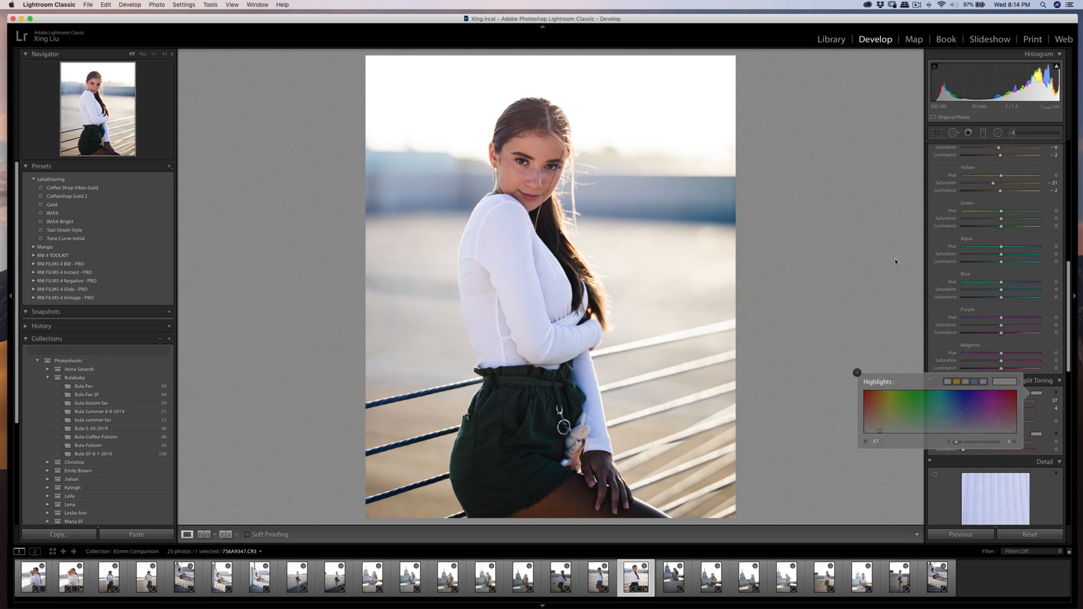
left_click(878, 284)
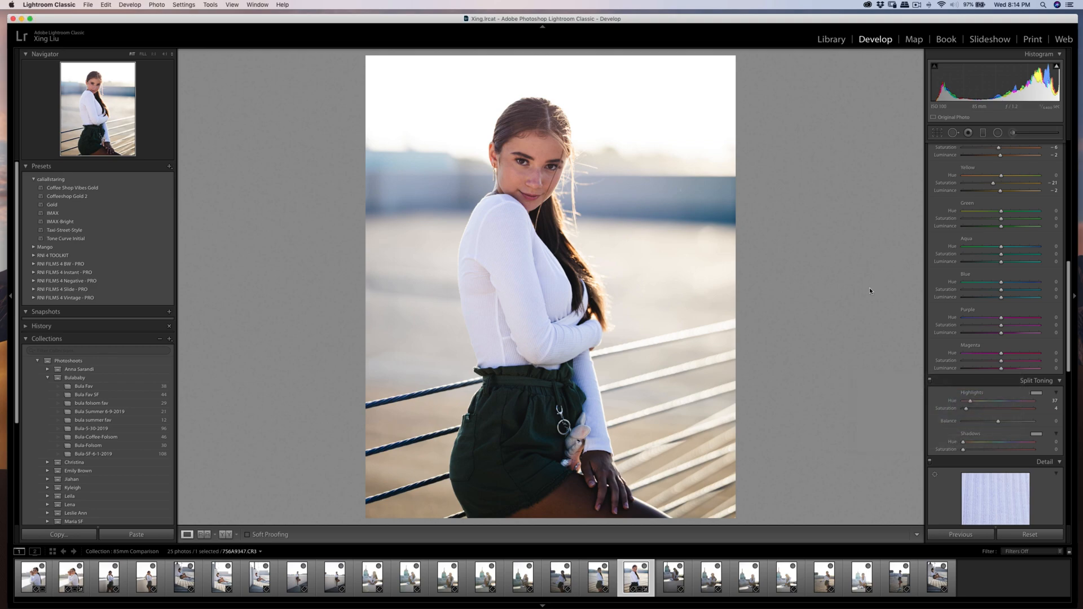
- Open an editable copy of the portrait in Portraiture 3 for skin retouching
right_click(626, 285)
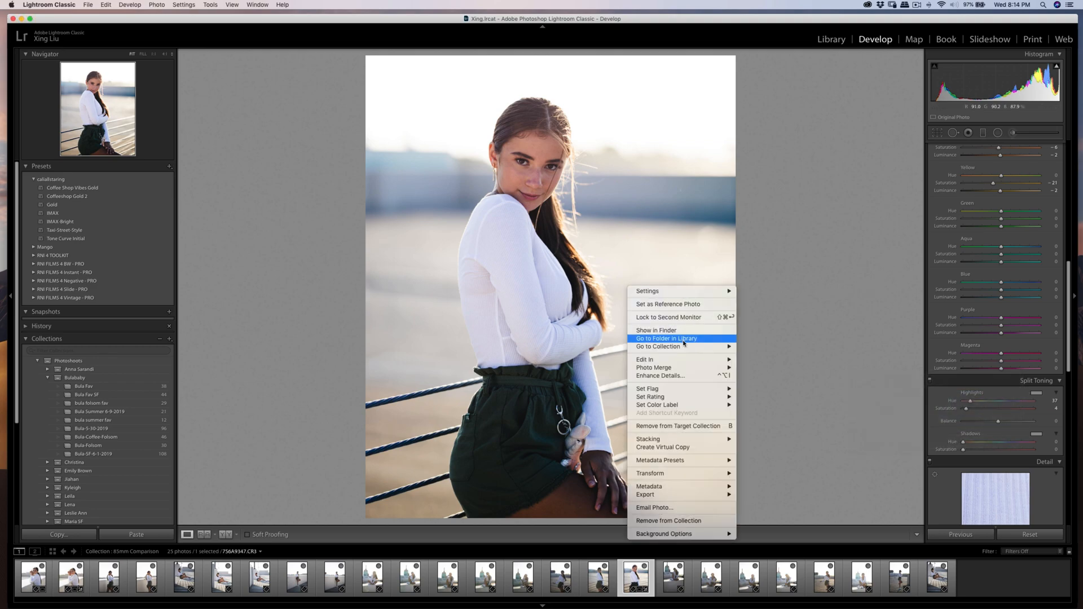
mouse_move(689, 358)
left_click(763, 379)
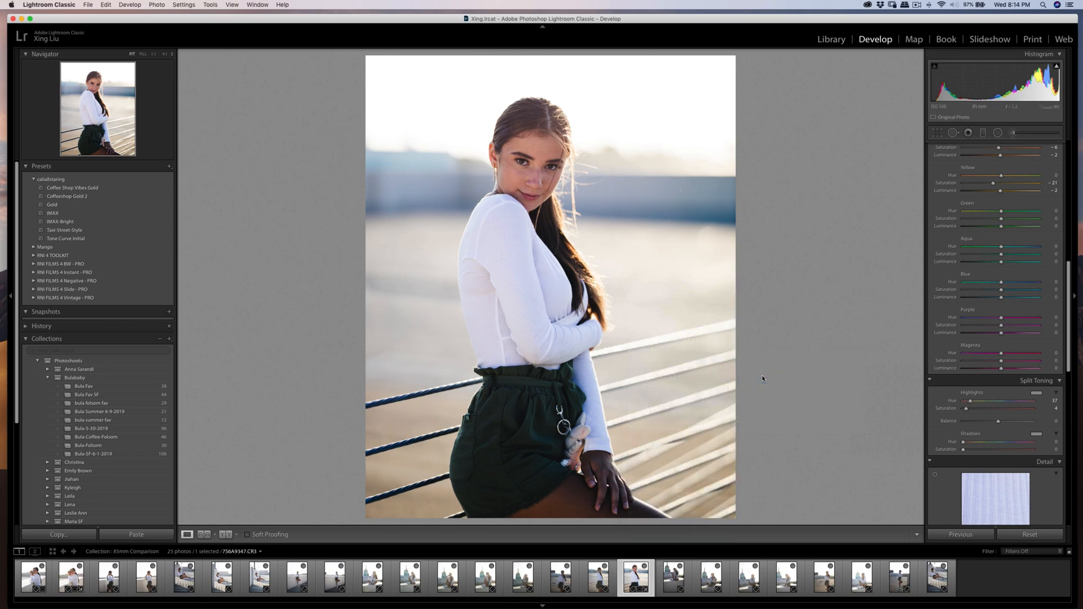
left_click(603, 251)
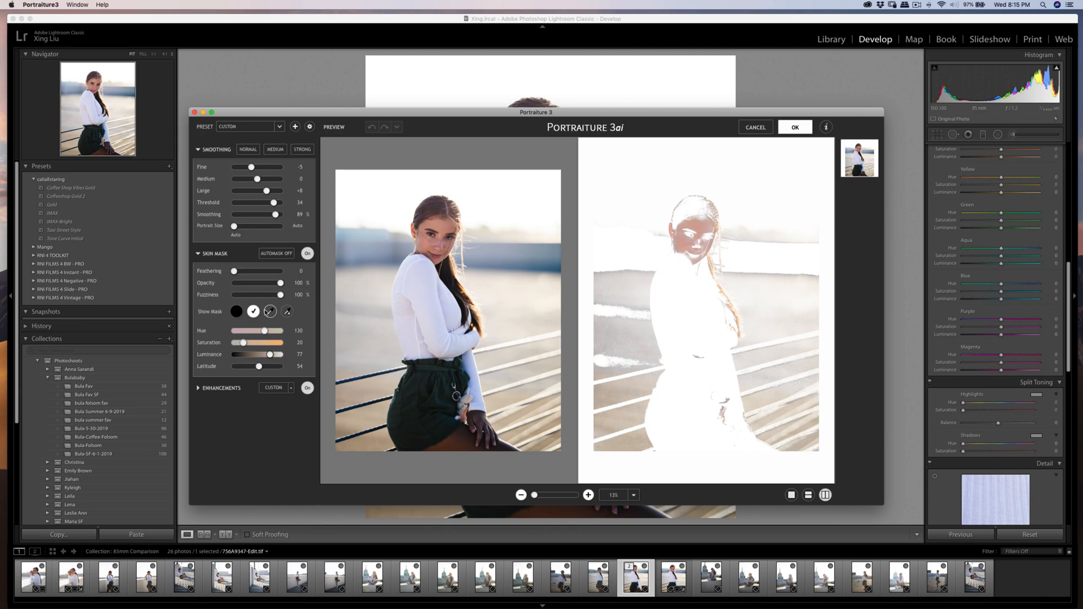
- Sample the skin tone on the face for the skin mask and apply the Portraiture smoothing
left_click(287, 312)
left_click(706, 222)
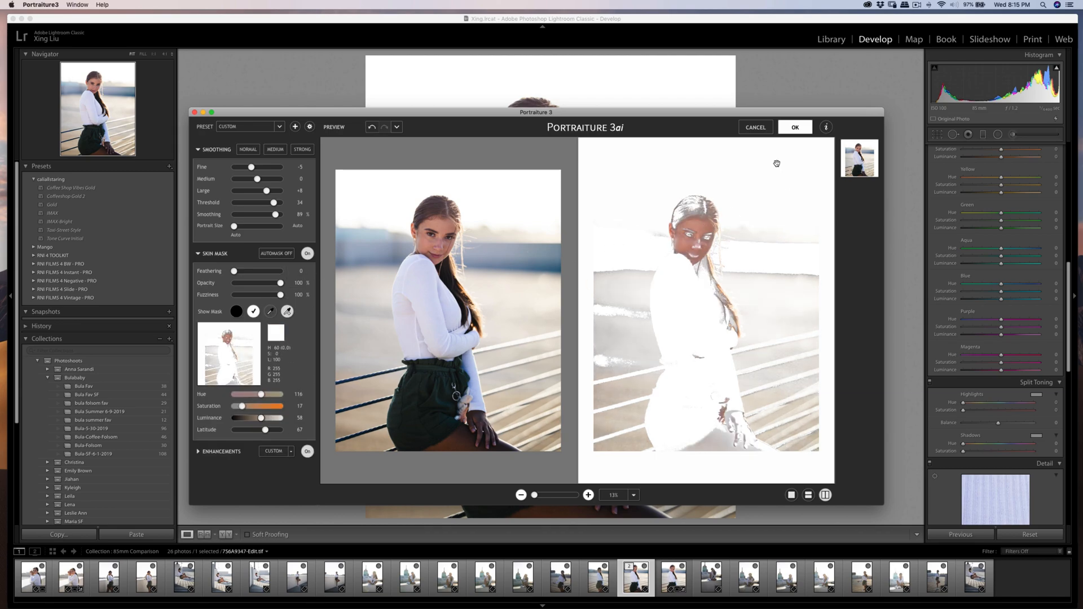
left_click(794, 128)
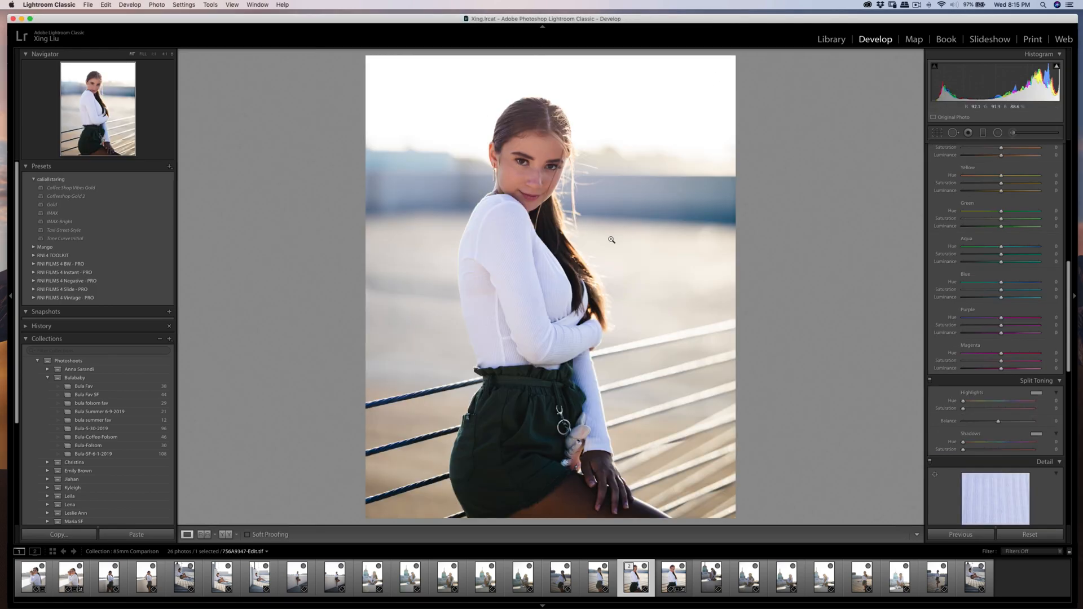
- Export the retouched copy to the specific folder on the hard drive and select the neighbouring raw photo
key("super+shift+e")
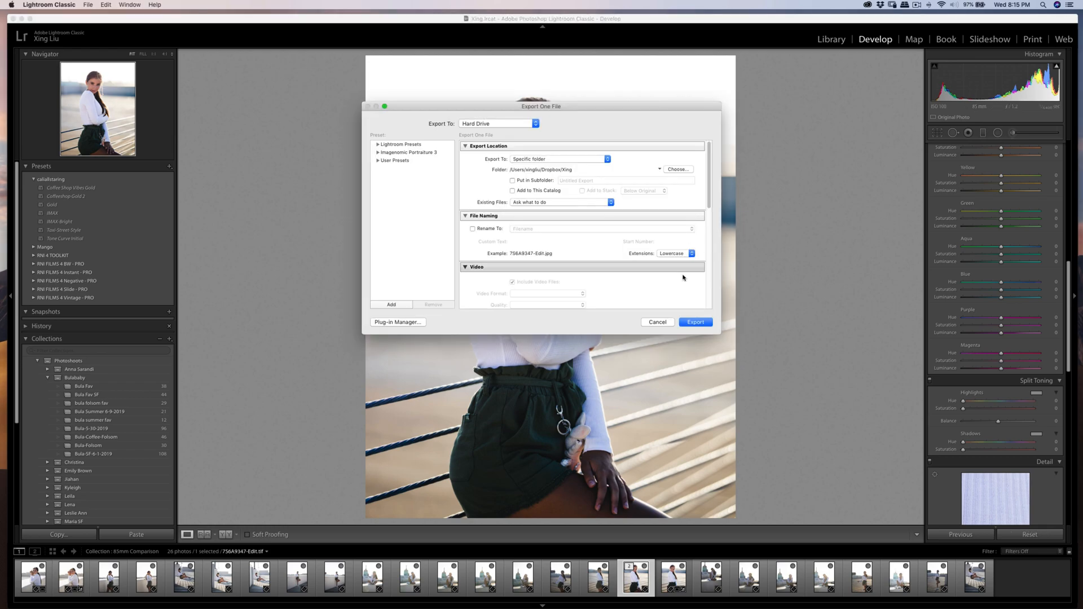
left_click(695, 322)
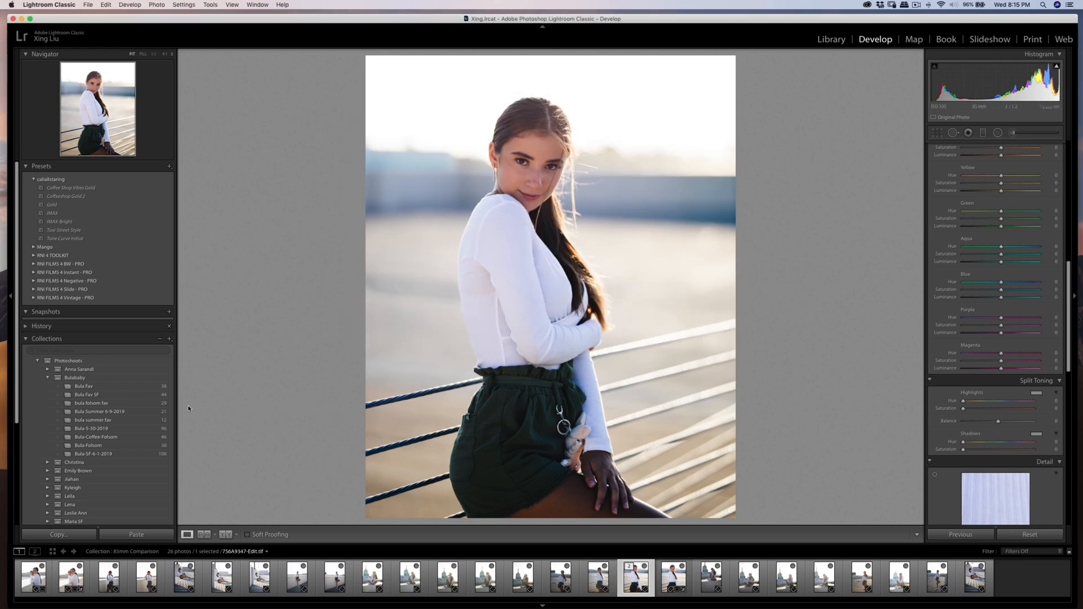
left_click(667, 577)
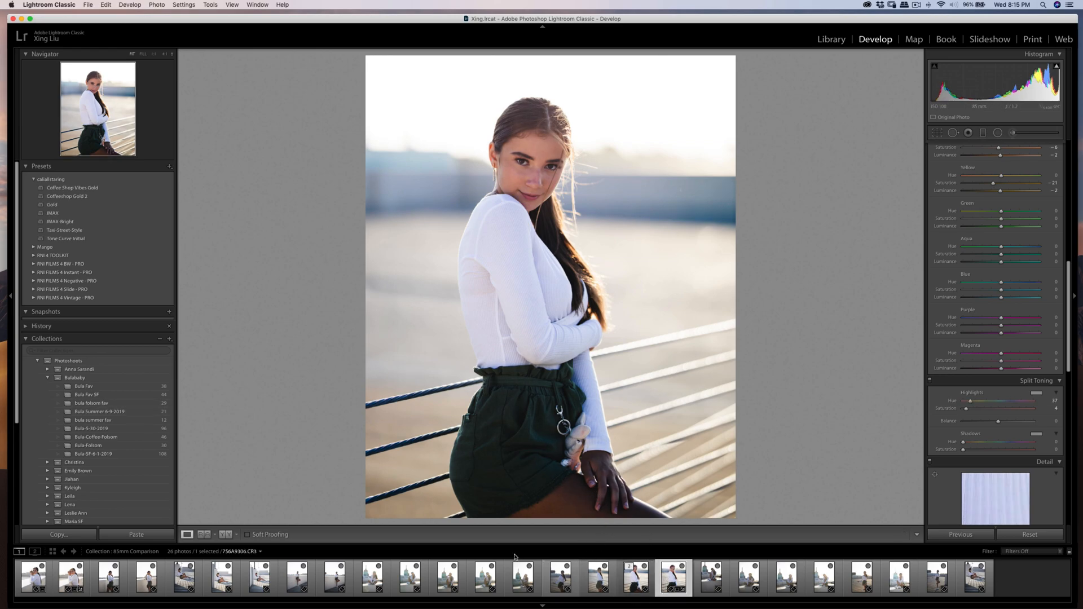
- Copy the edited raw portrait's develop settings and paste them onto the unedited raw photo 756A9306.CR3
left_click(59, 534)
left_click(678, 301)
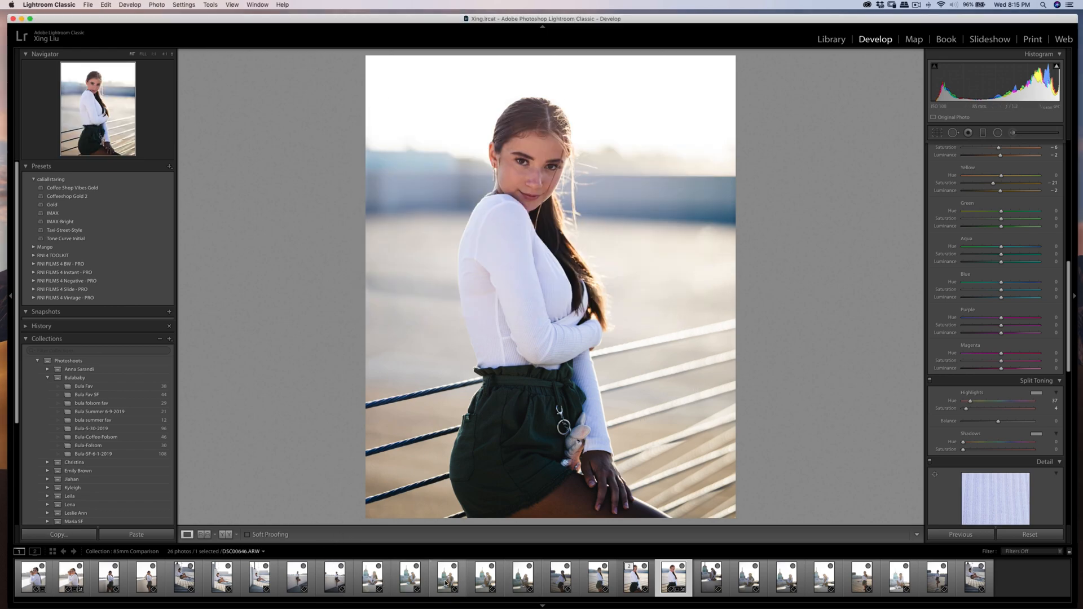
left_click(591, 586)
left_click(558, 587)
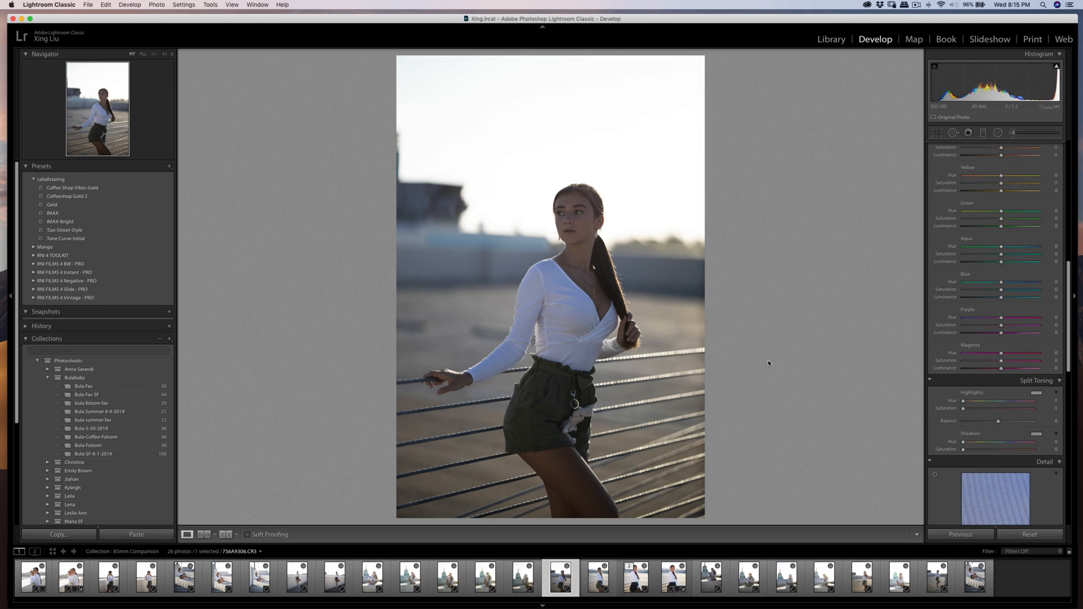
left_click(138, 536)
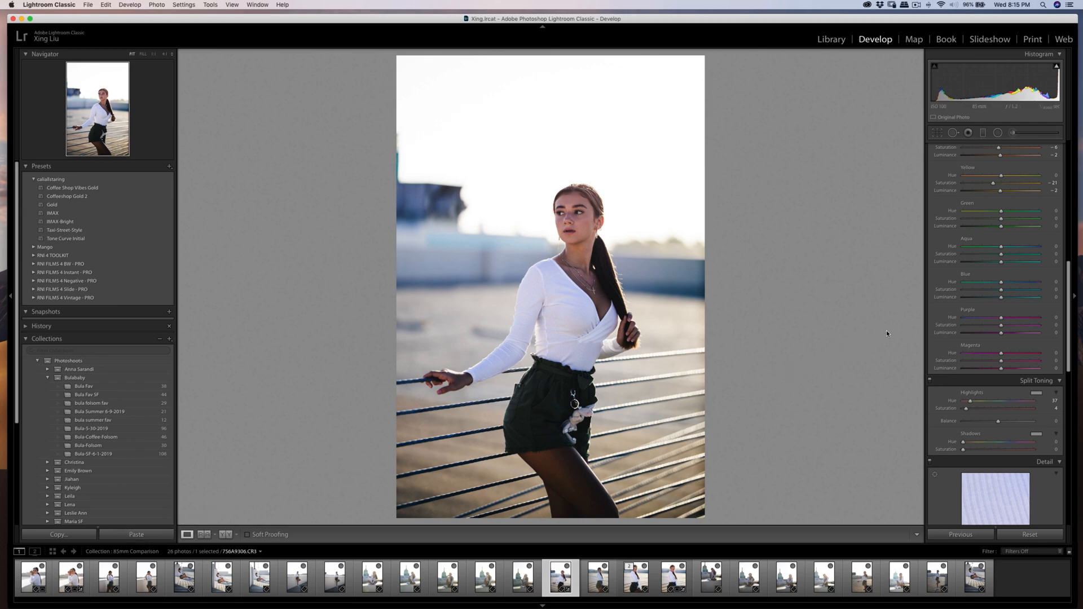
- Try lowering Shadows to +21, undo back to the unedited photo, and paste the copied settings again
scroll(993, 271, "up", 10)
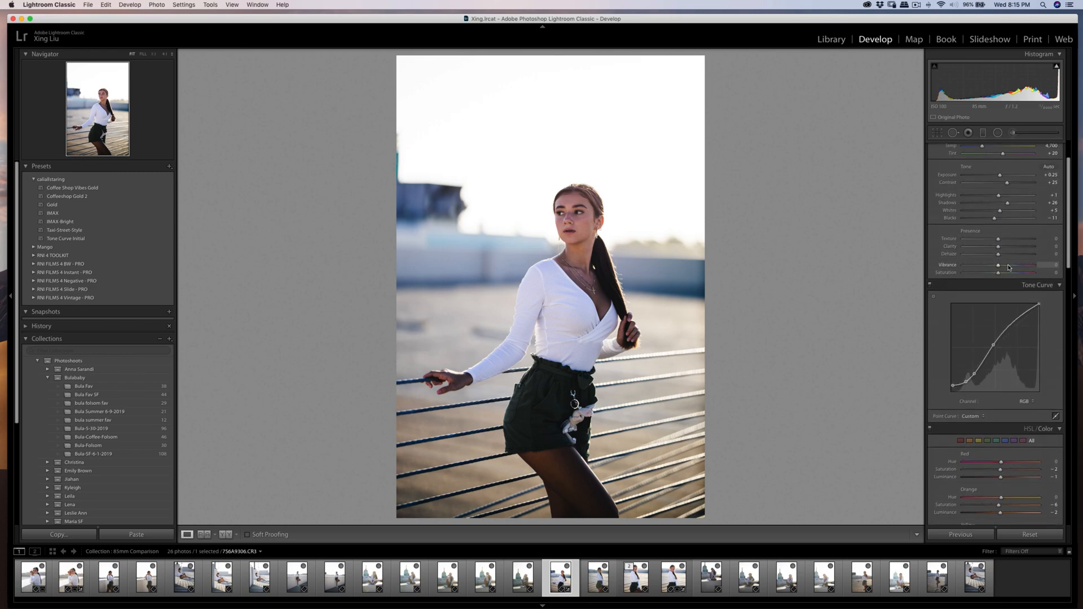
left_click_drag(1009, 240, 1007, 243)
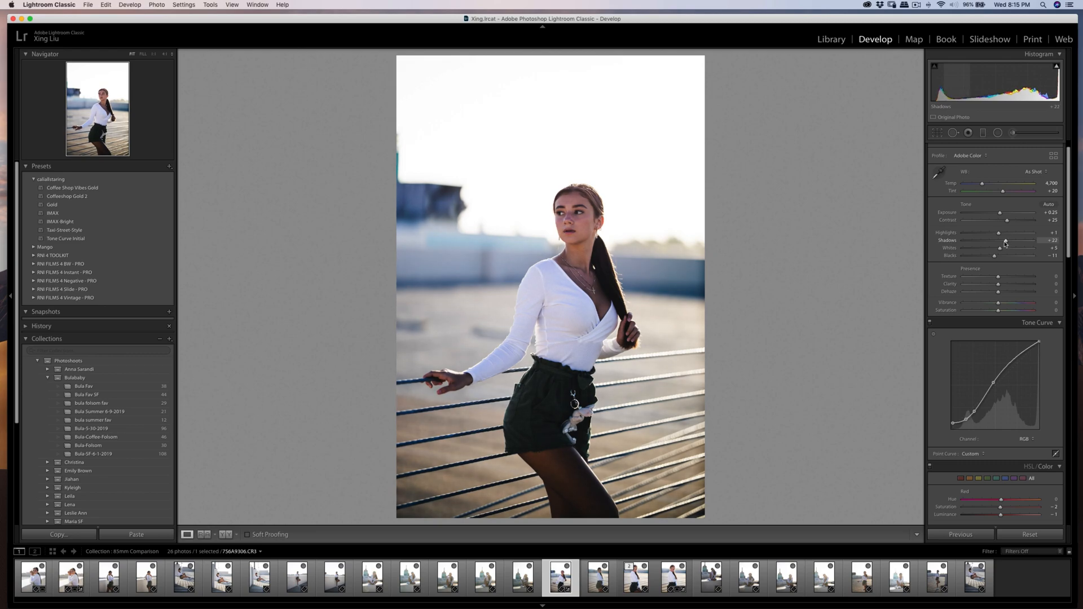
key("super+z")
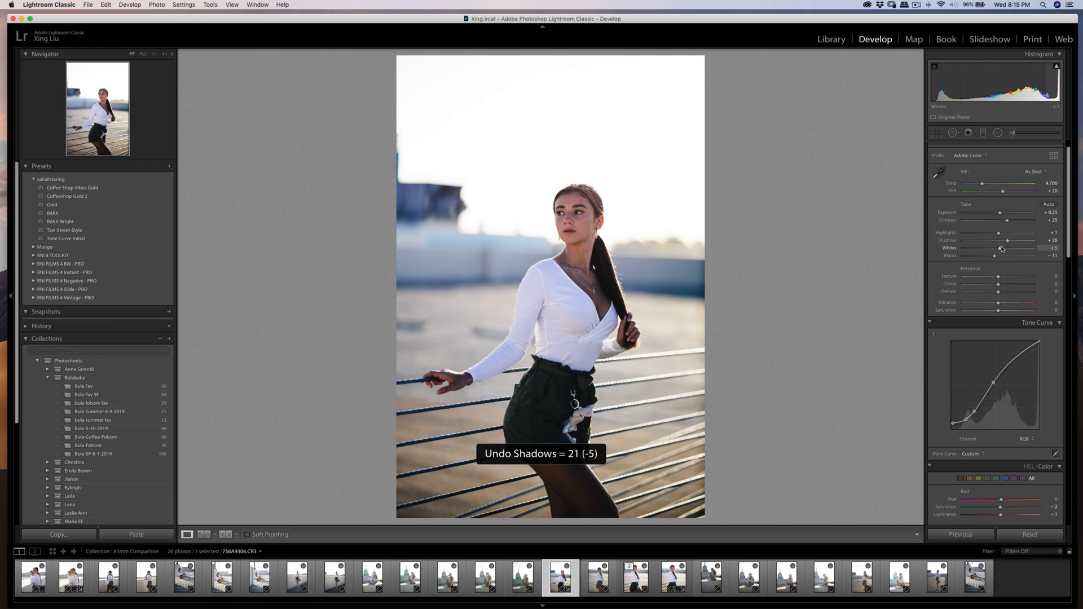
key("super+z")
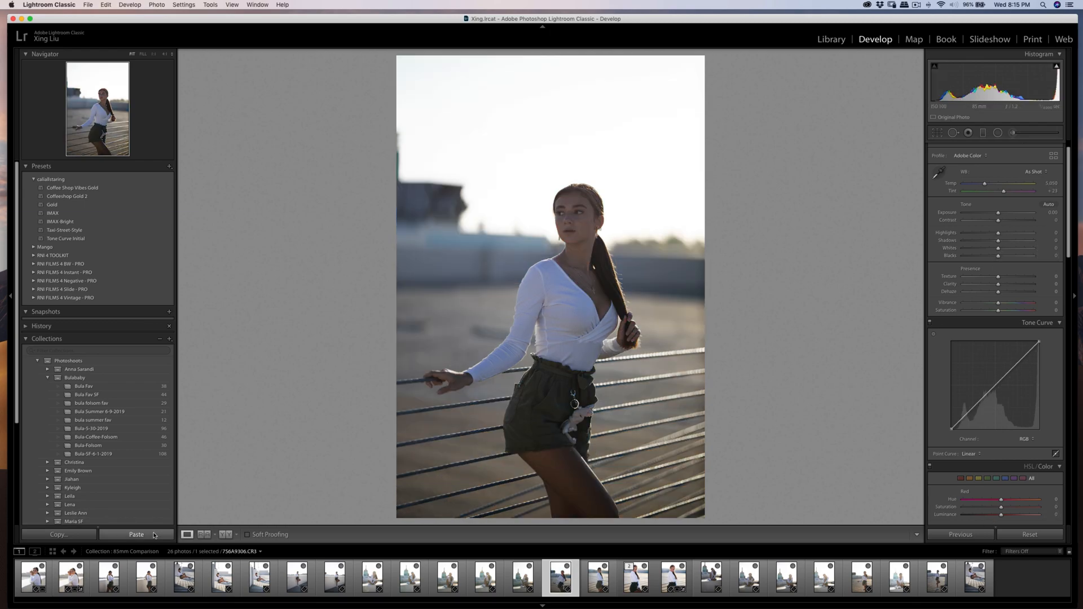
left_click(136, 534)
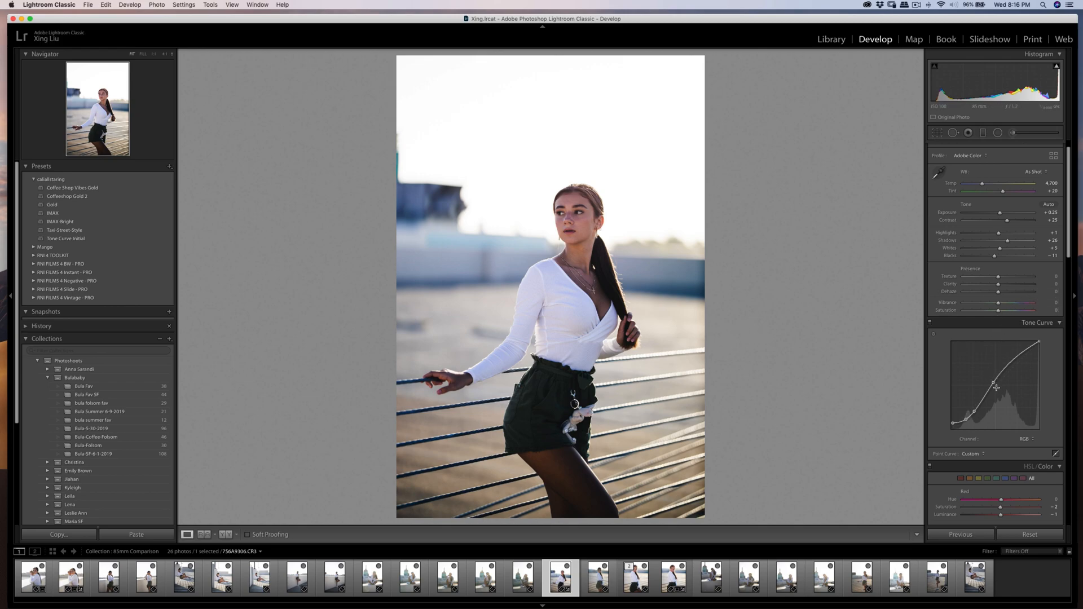
- Flatten the Red channel of the pasted tone curve
left_click(1025, 439)
left_click(1027, 446)
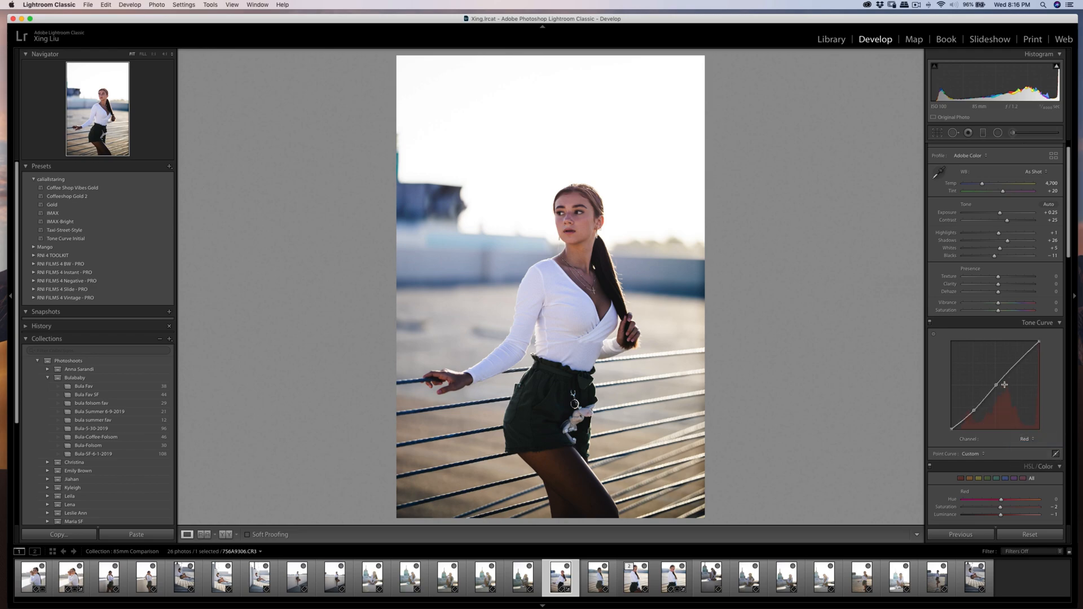
right_click(998, 384)
left_click(1004, 390)
- Flatten the Green channel of the tone curve
left_click(1025, 439)
left_click(1024, 444)
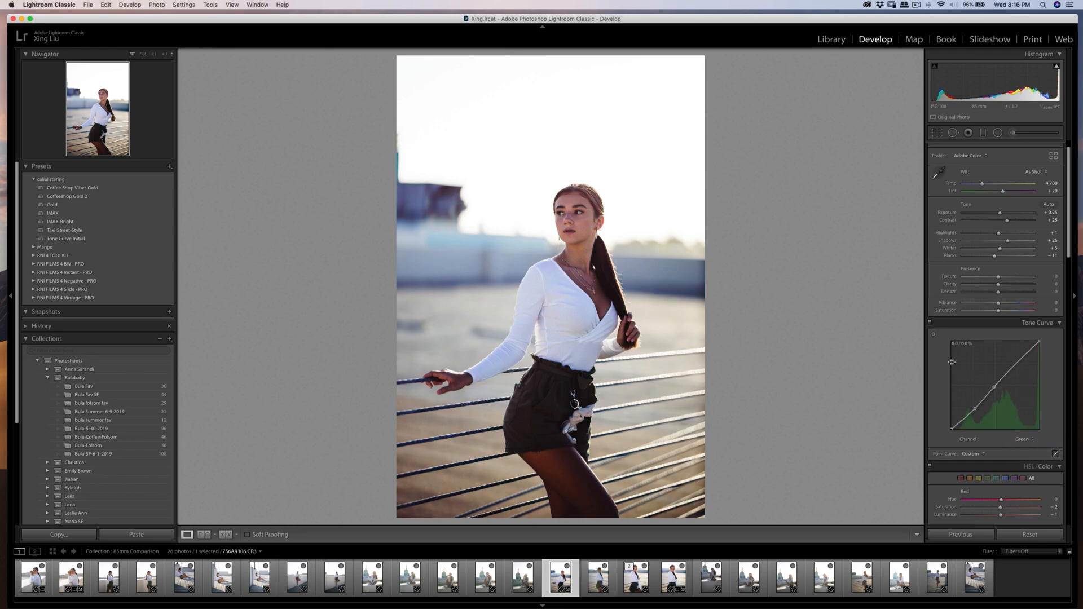
right_click(989, 388)
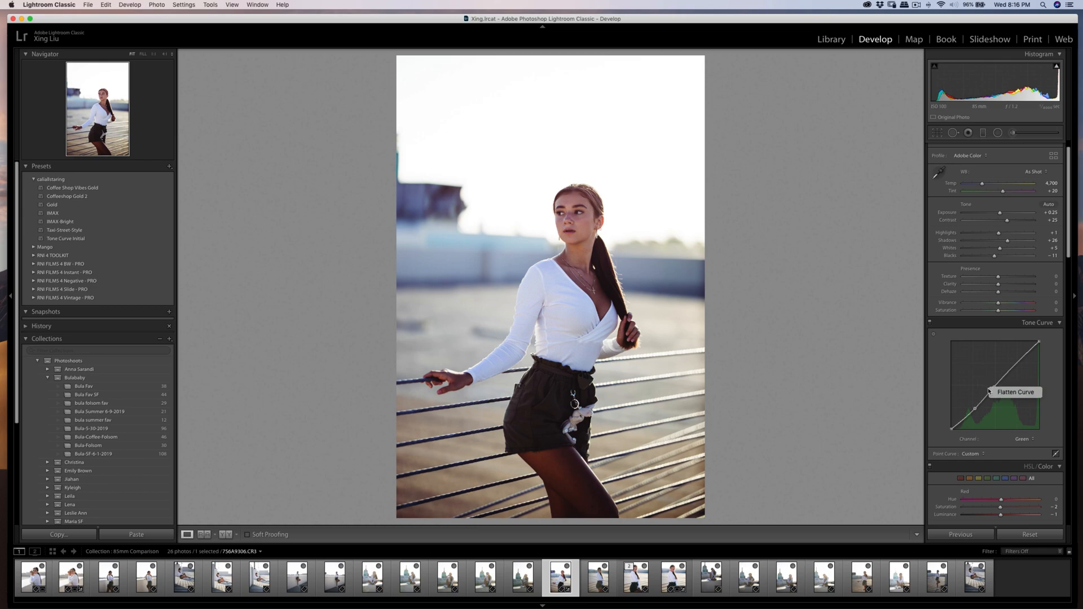
left_click(1005, 397)
- Flatten the Blue channel of the tone curve
left_click(1024, 440)
left_click(1025, 445)
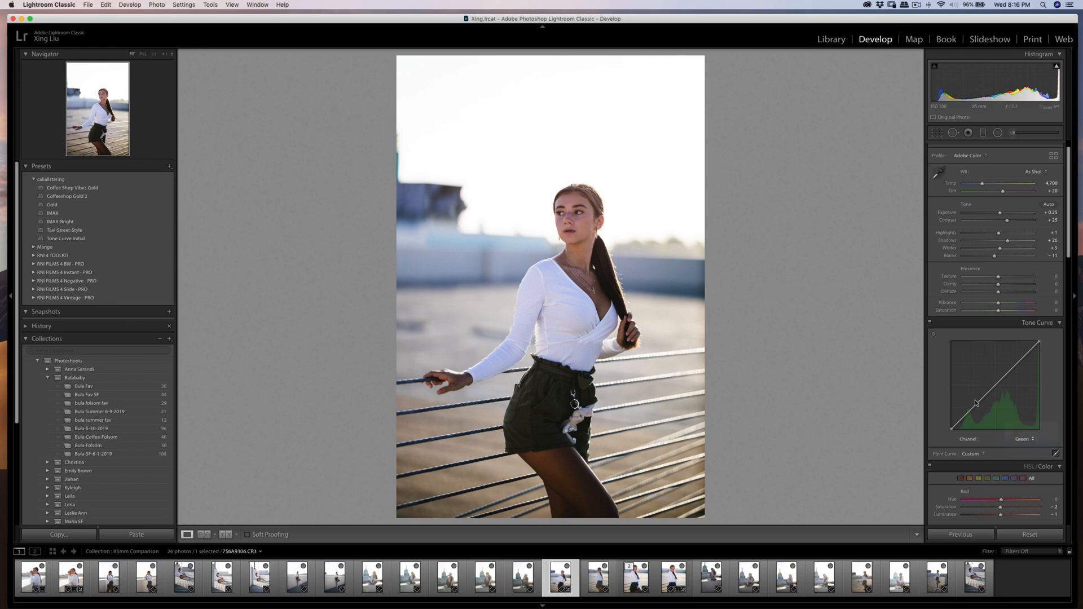
right_click(977, 393)
left_click(990, 402)
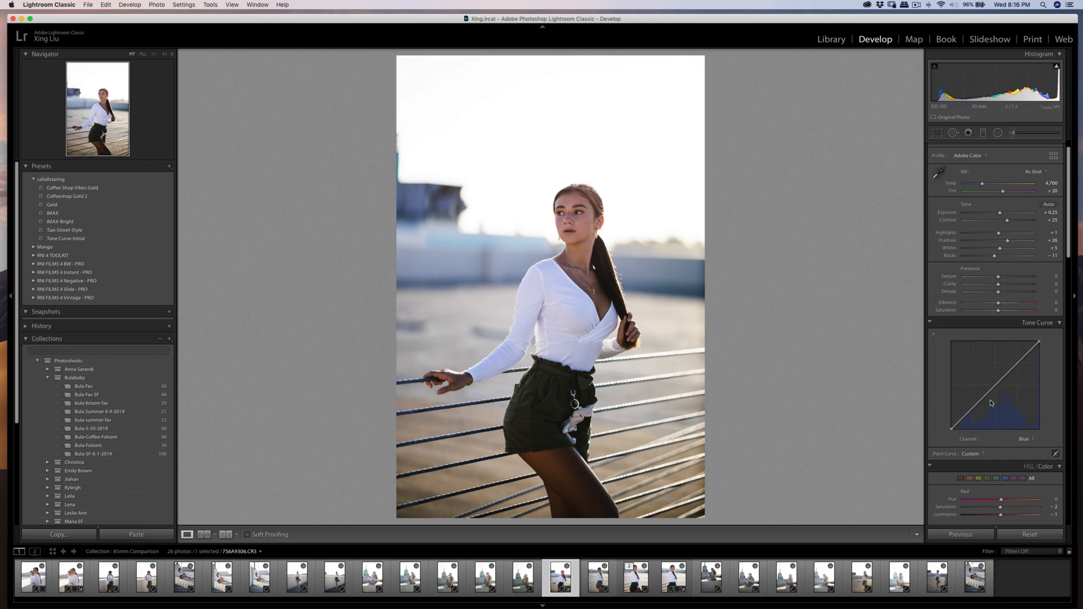
- Rebuild the Red channel curve with a midtone anchor point and slightly lowered shadows
left_click(1027, 438)
left_click(1027, 426)
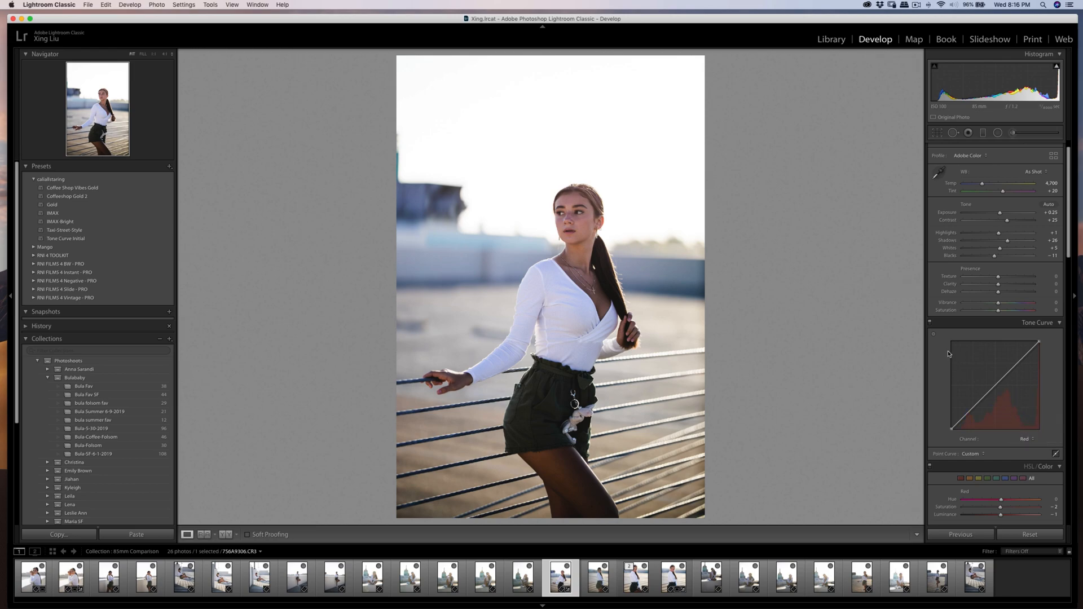
left_click(930, 322)
left_click(930, 323)
mouse_move(969, 412)
left_mouse_down()
mouse_move(995, 386)
mouse_move(971, 411)
left_mouse_up()
- Anchor the midtones of the Green channel curve and pull its shadows down slightly
left_click(1024, 439)
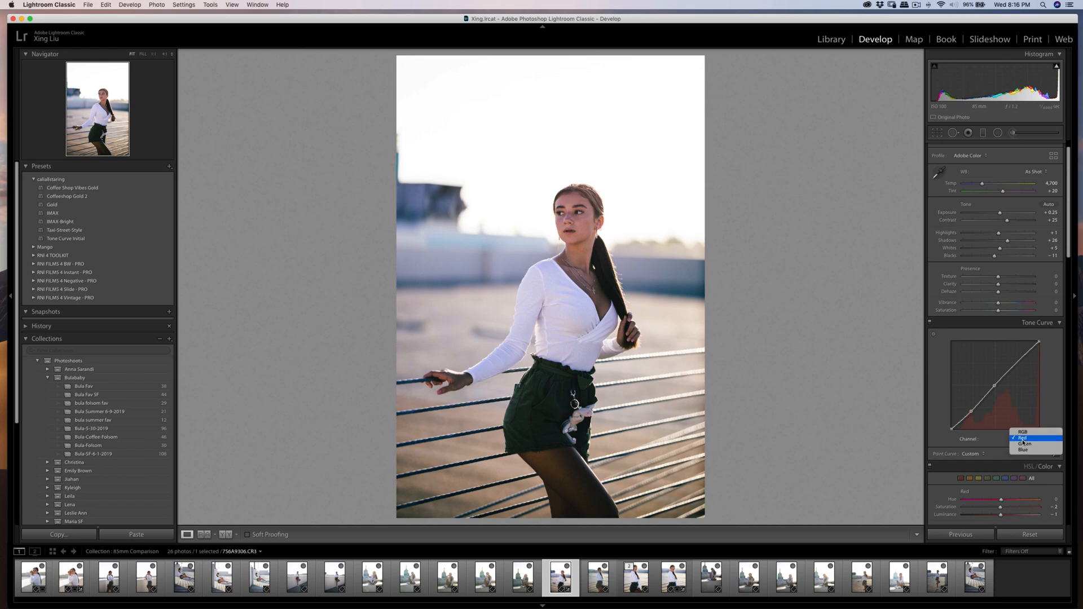
left_click(1024, 446)
left_click(995, 386)
left_click_drag(971, 409, 973, 412)
- Shape the Blue channel curve with slightly lowered shadows and an anchor point in the midtones
left_click(1022, 442)
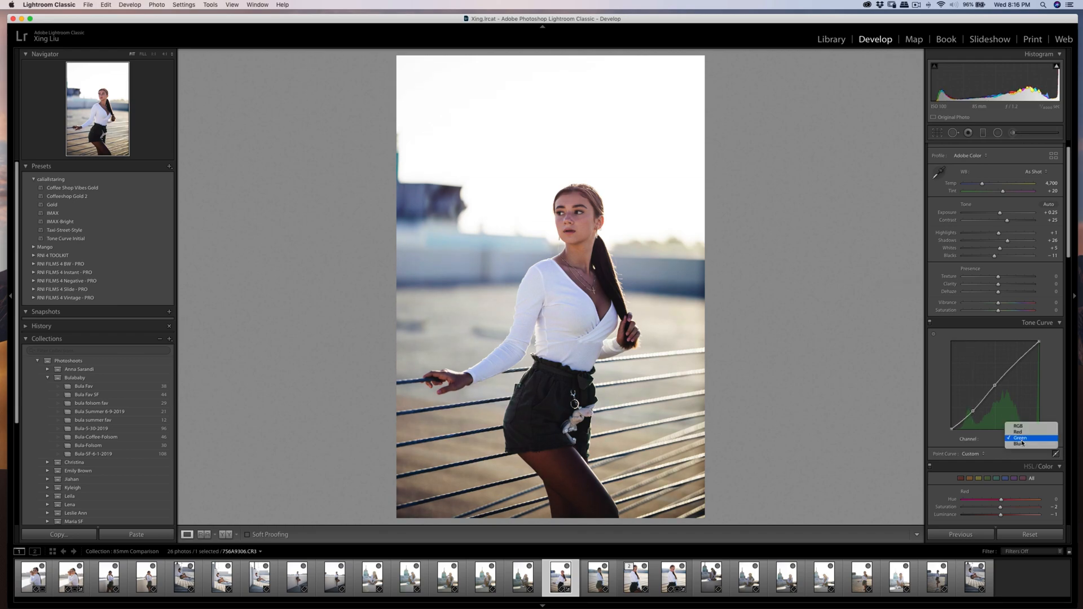
left_click(1023, 446)
left_click_drag(970, 410, 970, 411)
left_click(994, 387)
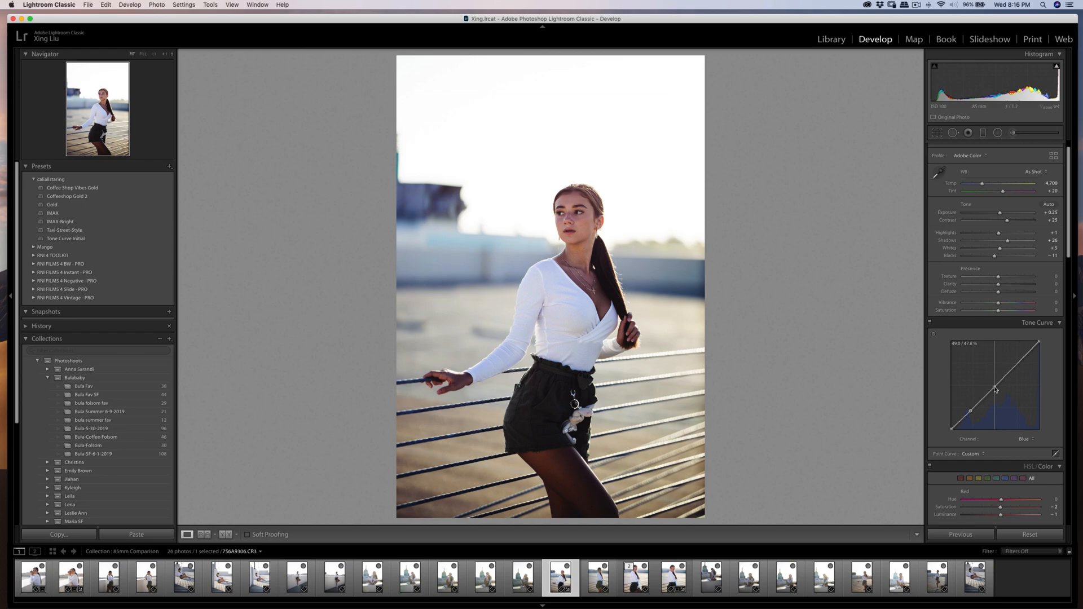
left_click_drag(969, 411, 972, 411)
- Crop the portrait to the 4 x 5 / 8 x 10 aspect ratio, tightening and positioning the frame around the woman
key("r")
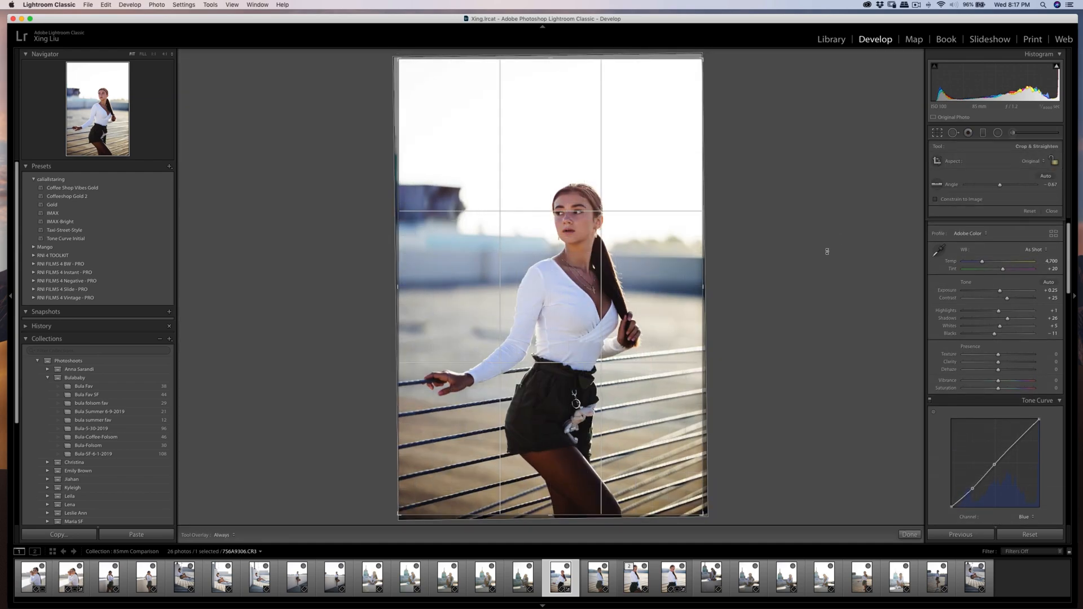
left_click(1030, 162)
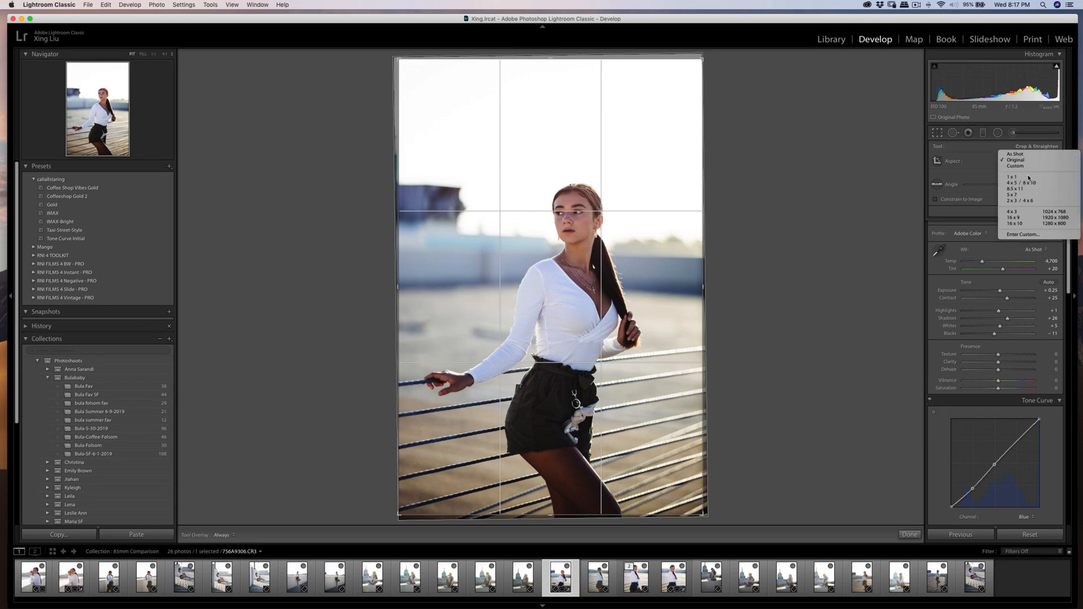
left_click(1021, 185)
left_click_drag(643, 286, 643, 281)
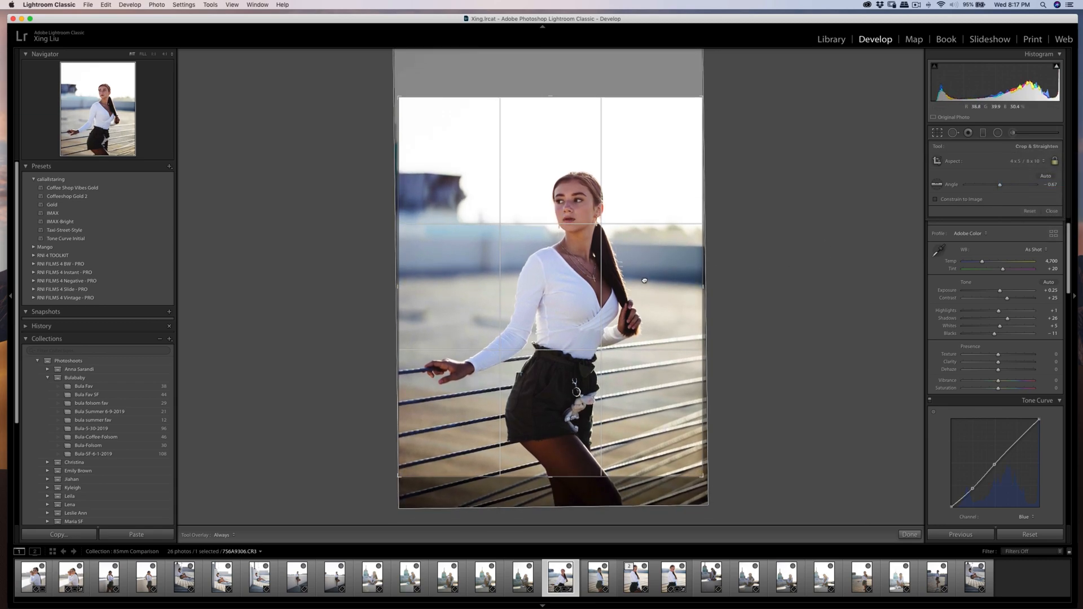
left_click_drag(700, 479, 696, 474)
left_click_drag(665, 432, 666, 429)
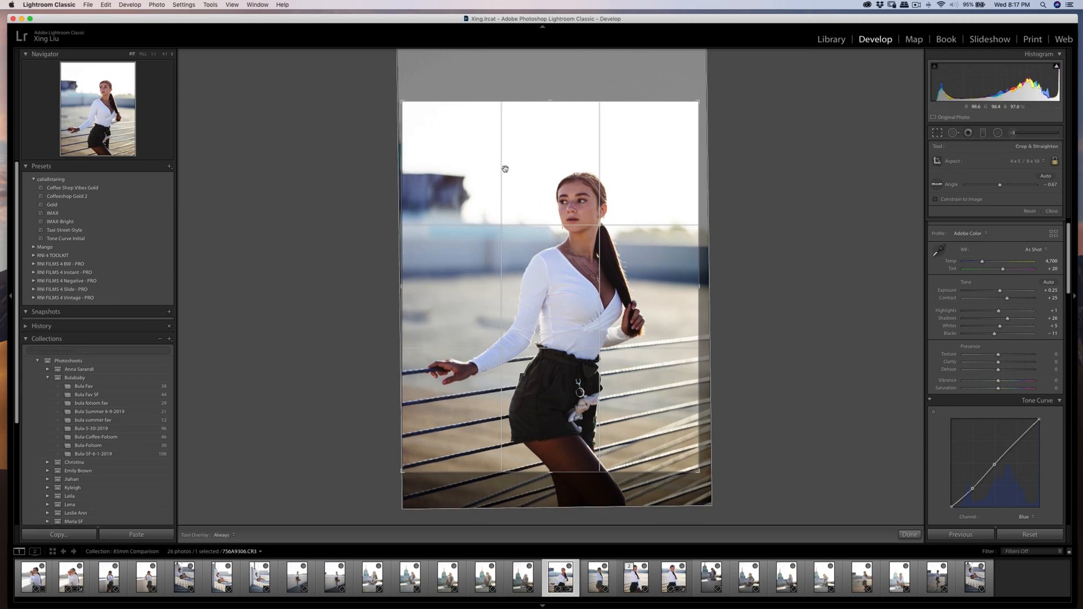
left_click_drag(698, 101, 696, 102)
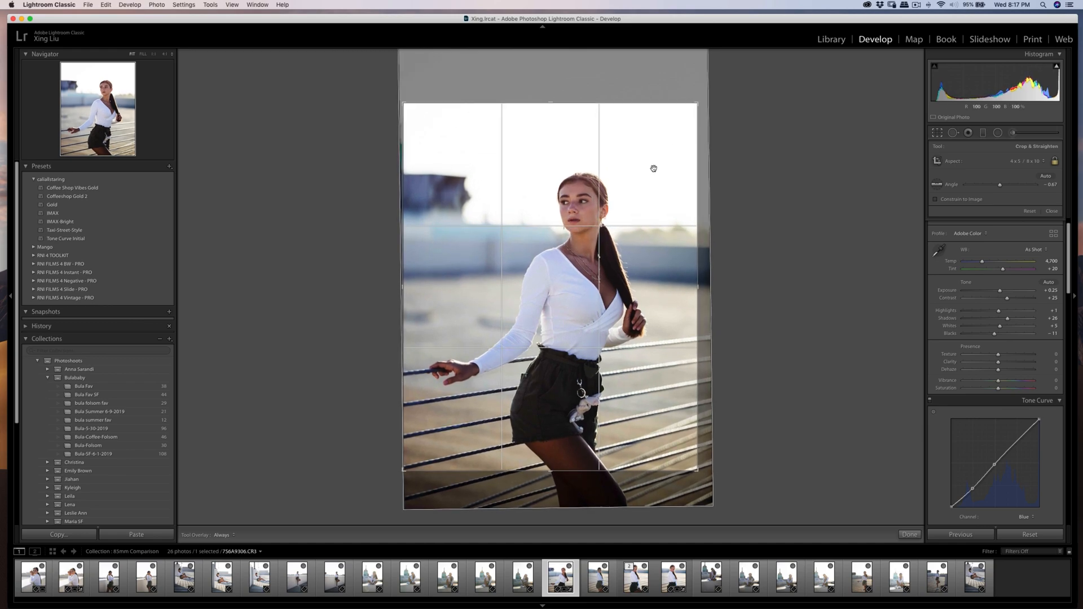
key("Return")
left_click(937, 133)
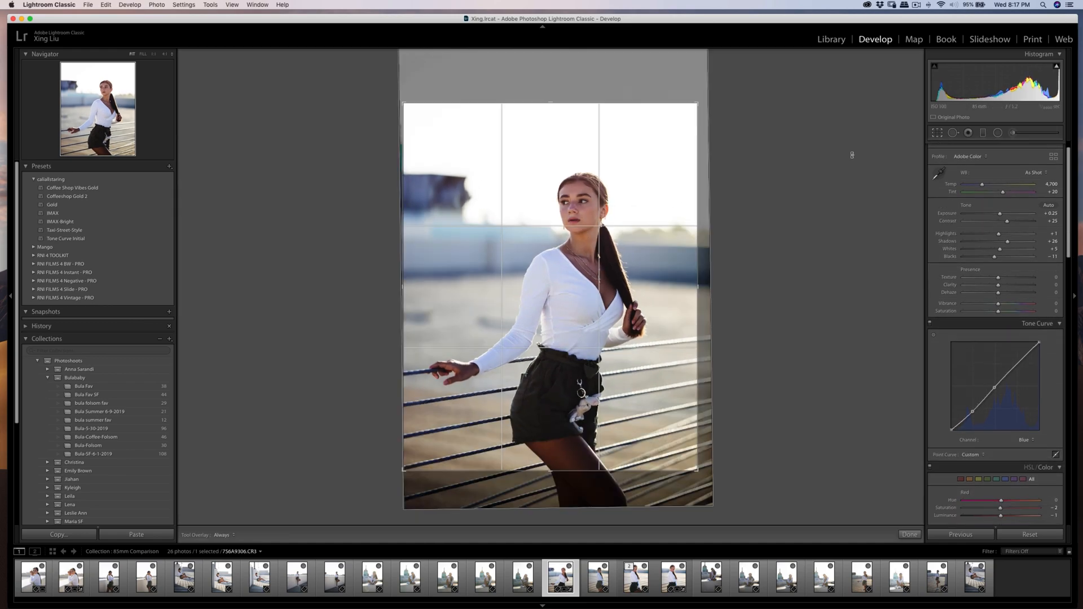
key("Return")
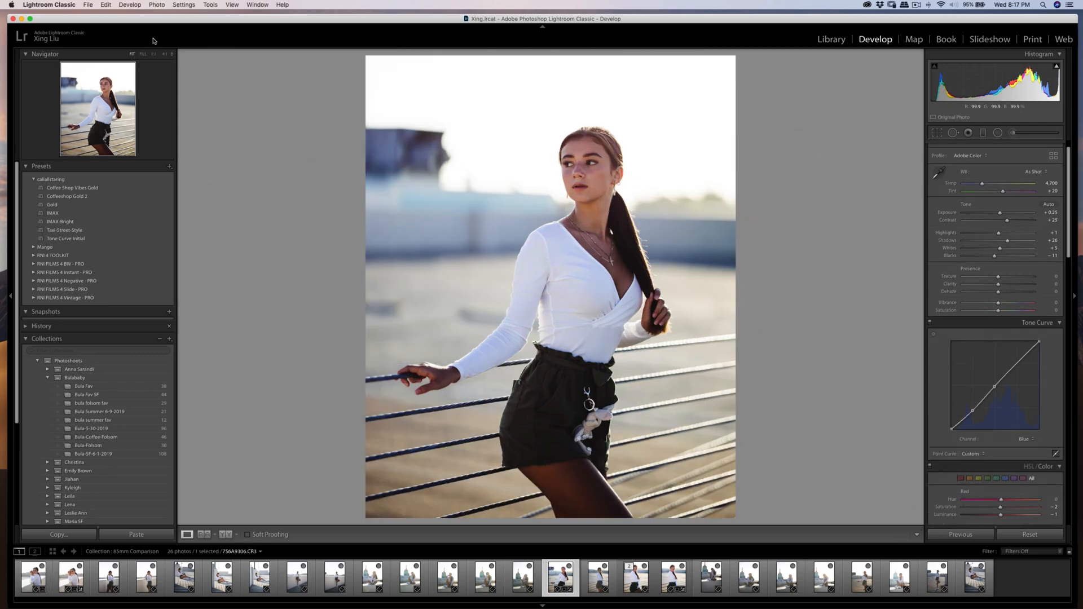
- Reframe the crop by shifting the photo slightly upward inside the crop frame
left_click(937, 133)
left_click_drag(622, 205, 622, 199)
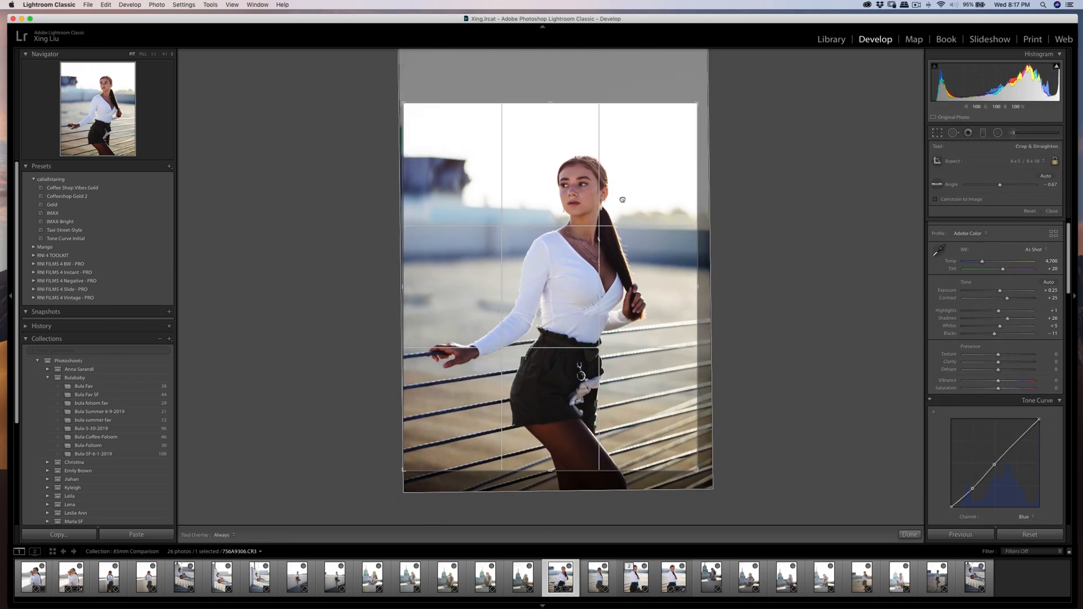
key("Return")
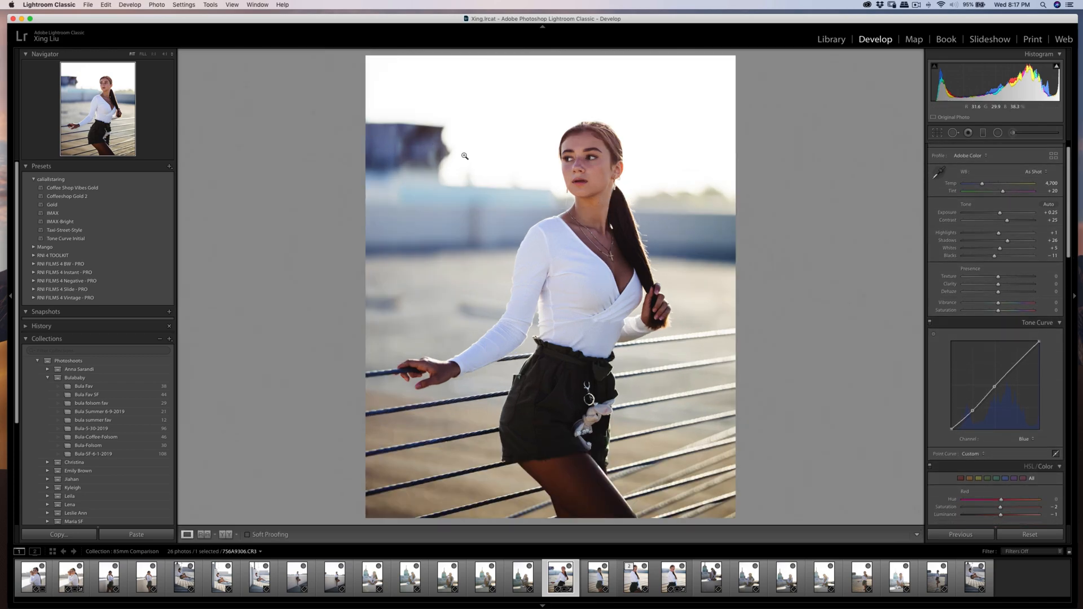
left_click(937, 133)
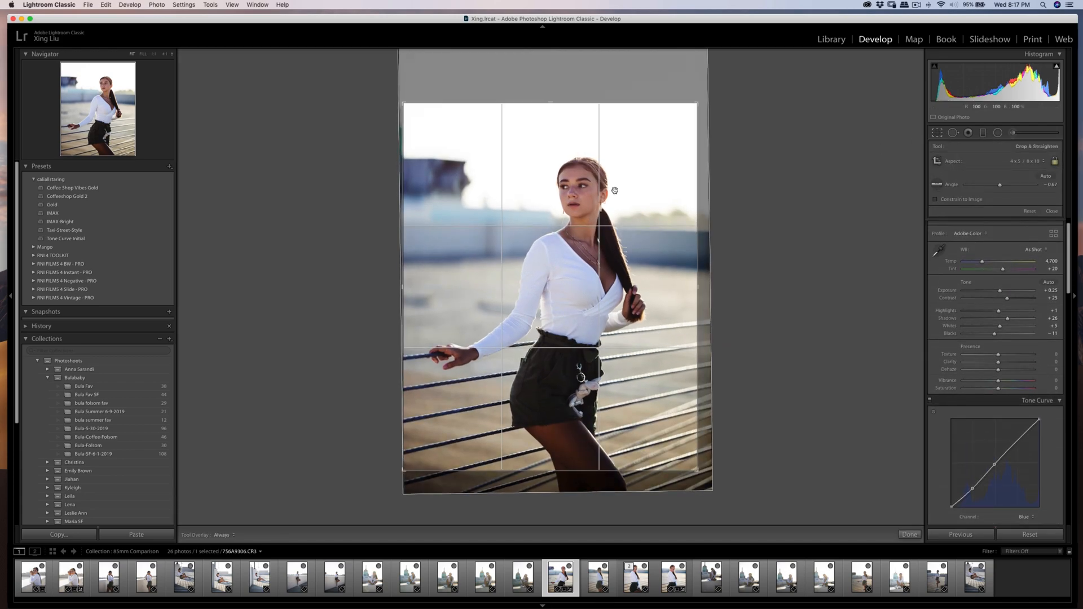
key("Return")
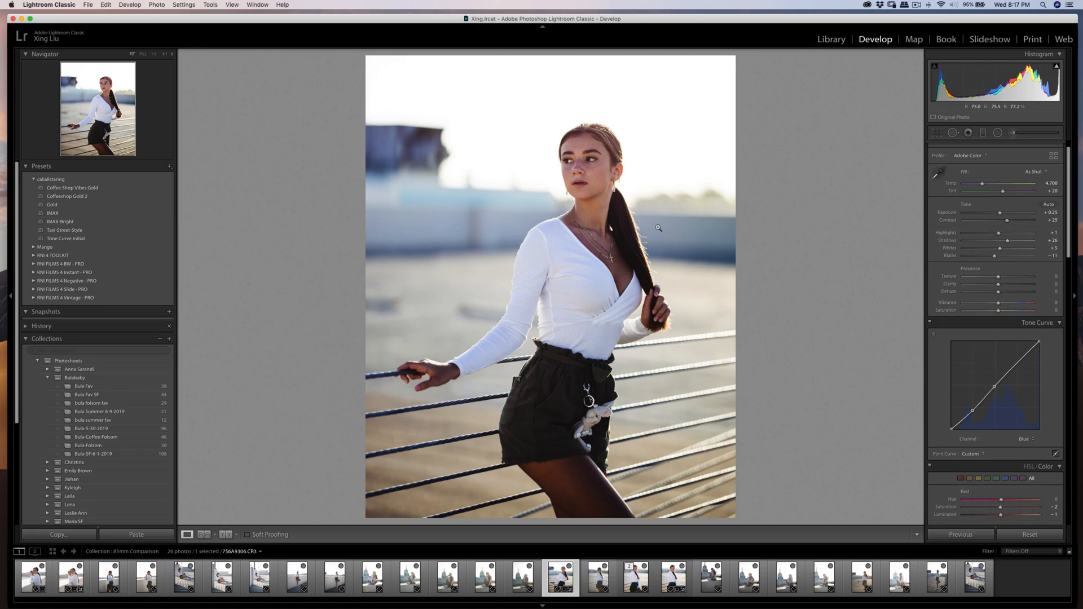
- Open a copy of the cropped portrait with Lightroom adjustments in Imagenomic Portraiture 3
right_click(594, 180)
mouse_move(696, 253)
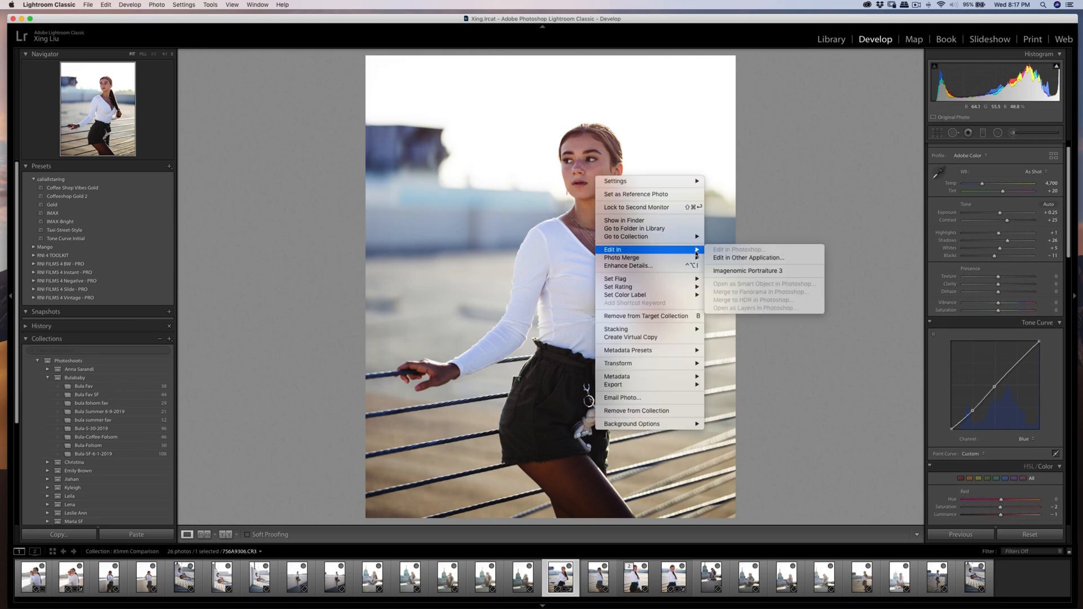
left_click(728, 271)
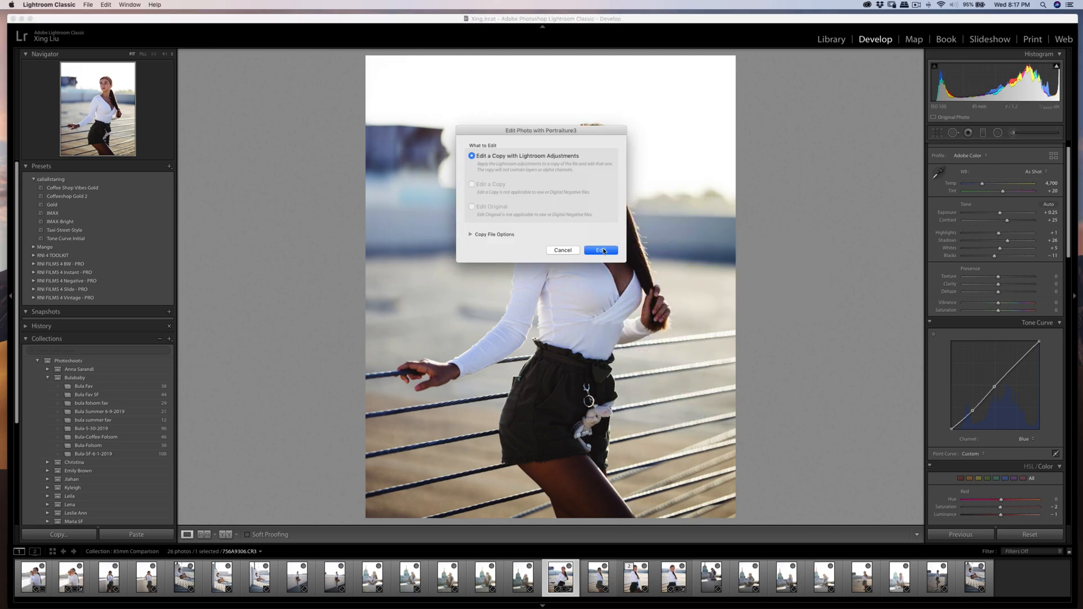
left_click(602, 250)
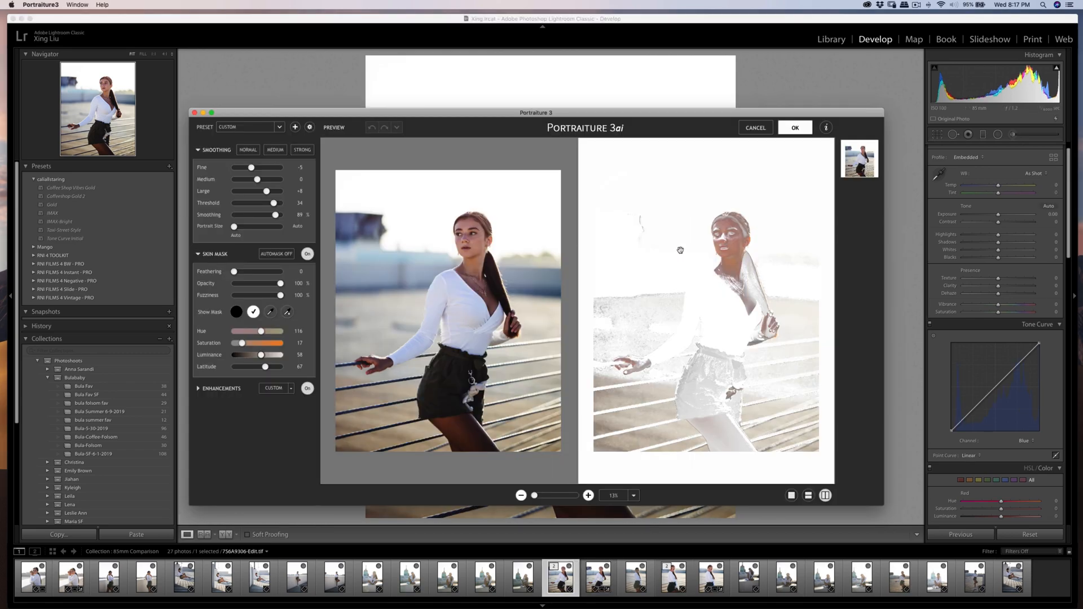
- Sample the woman's facial skin tone for the skin mask and apply the Portraiture smoothing to the copy
left_click(270, 311)
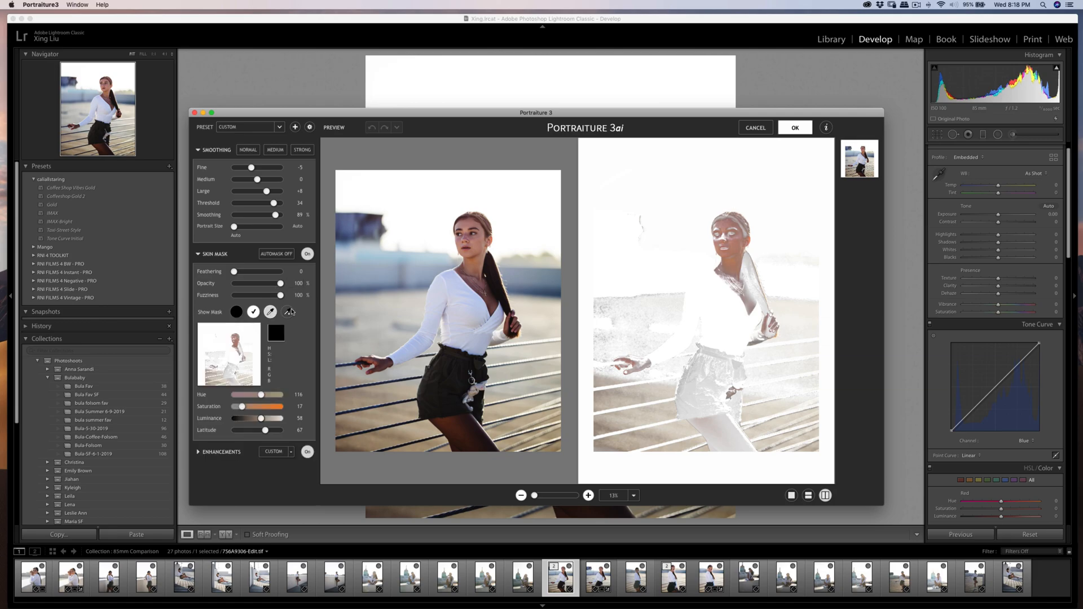
left_click(728, 225)
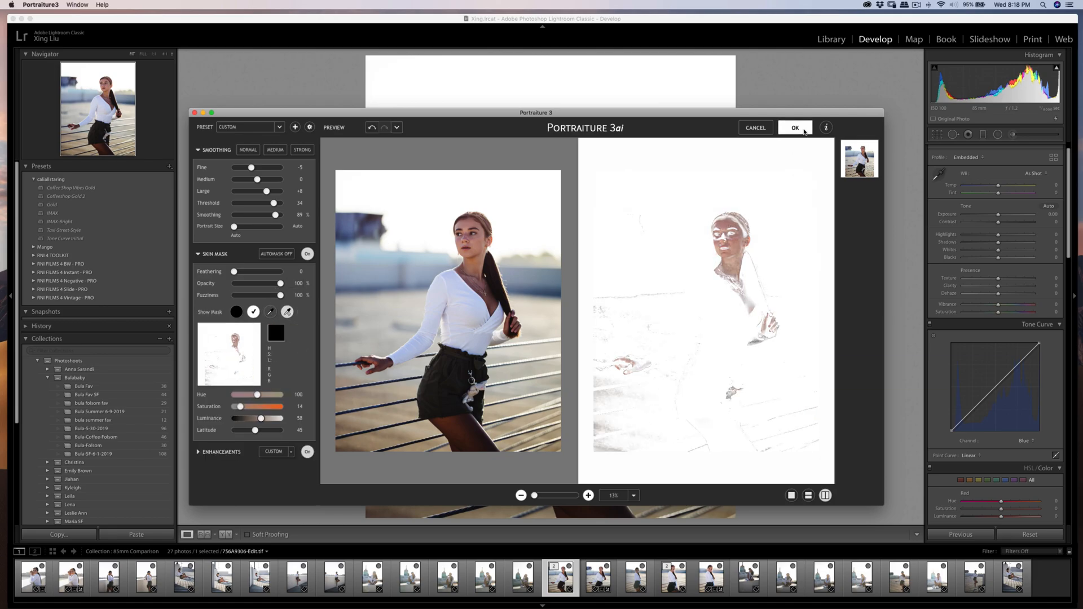
left_click(801, 128)
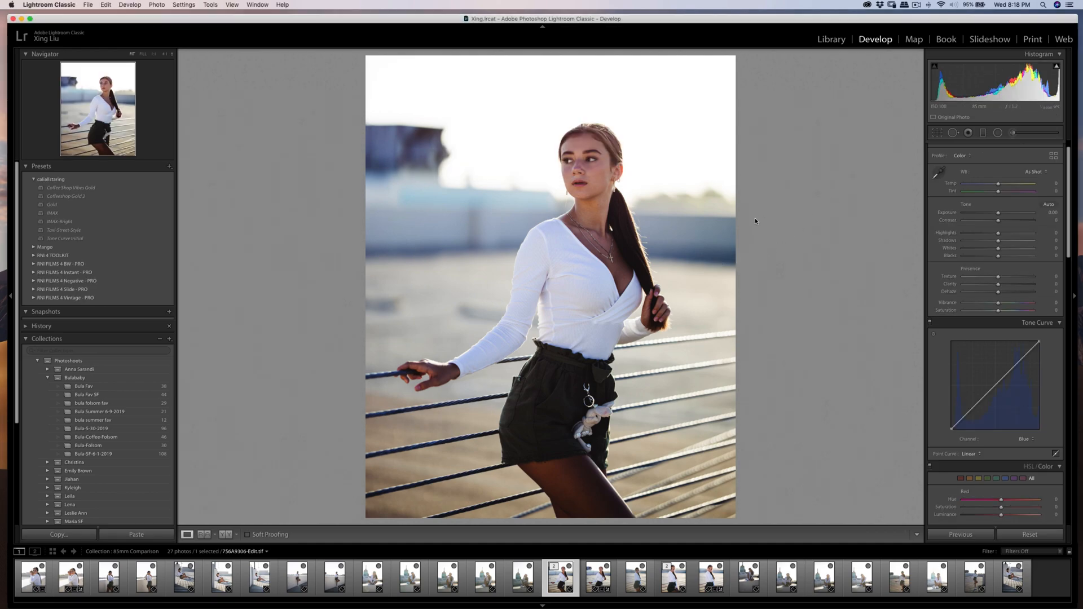
scroll(1031, 338, "down", 3)
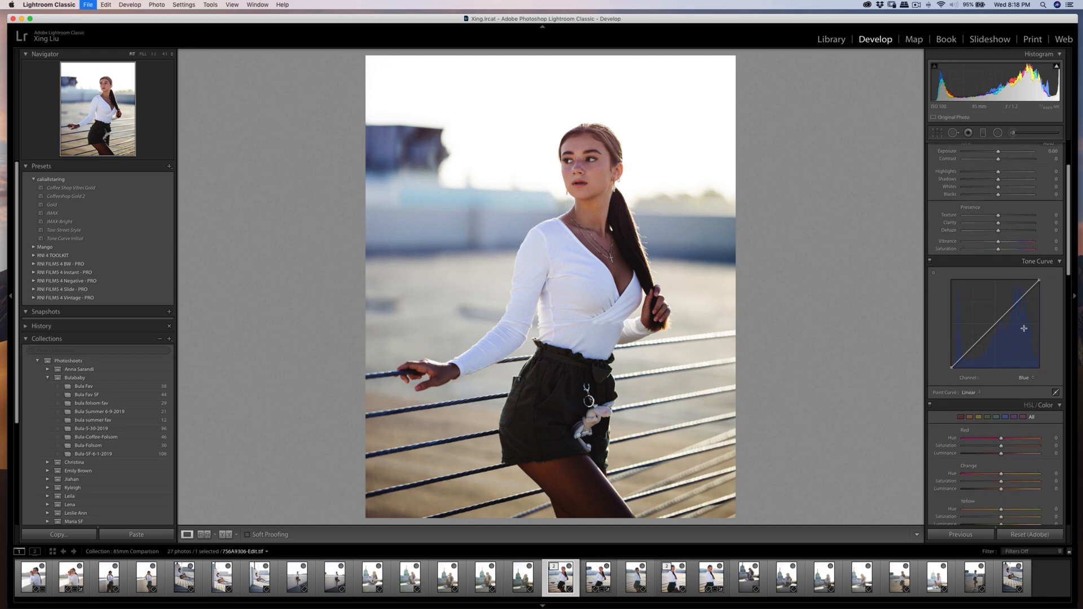
- Bring up the export settings for the smoothed portrait and dismiss them
key("super+shift+e")
key("Escape")
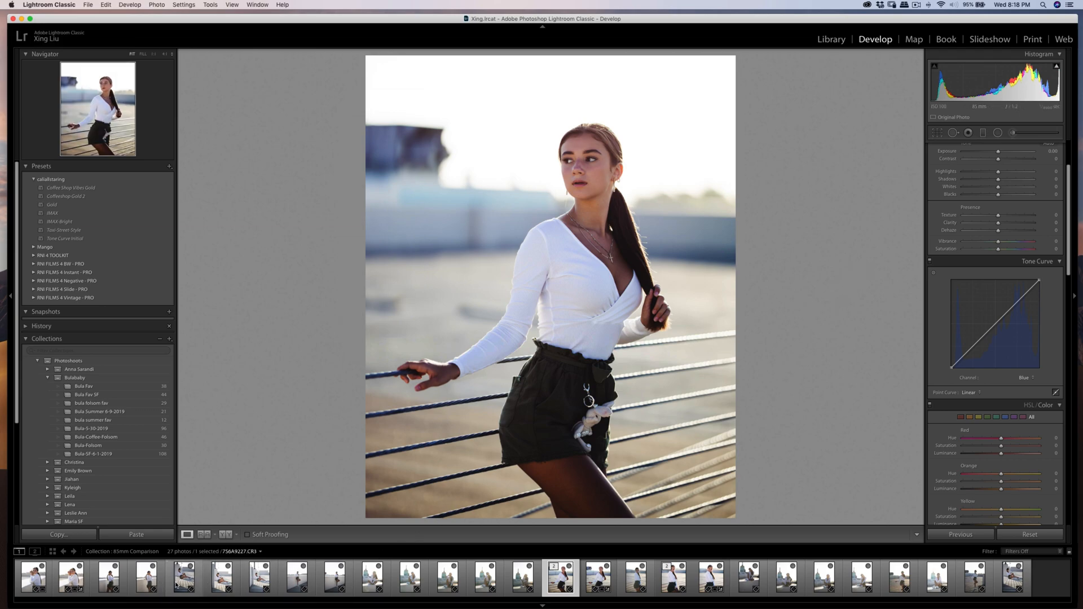
- Compare the shots of the woman seated and reading, and select the brighter photo DSC00547.ARW for editing
left_click(215, 581)
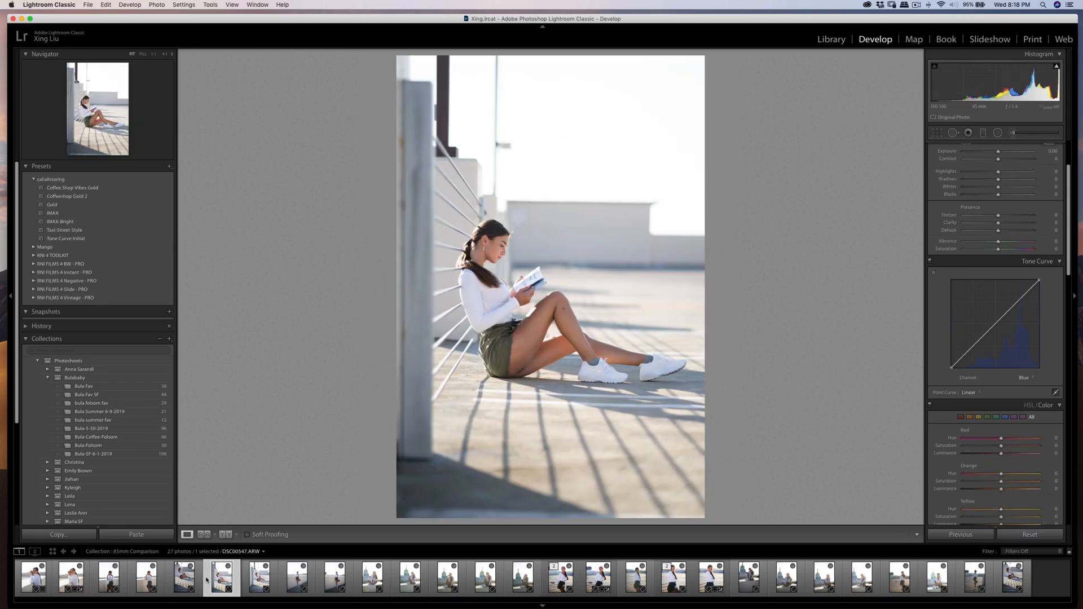
left_click(186, 580)
left_click(224, 581)
left_click(255, 582)
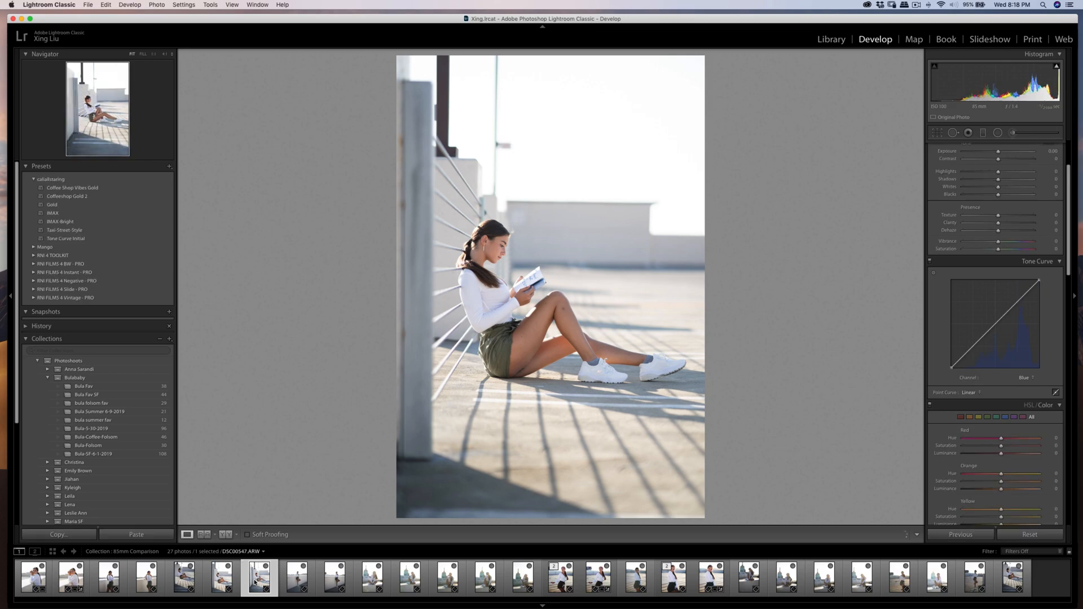
left_click(180, 582)
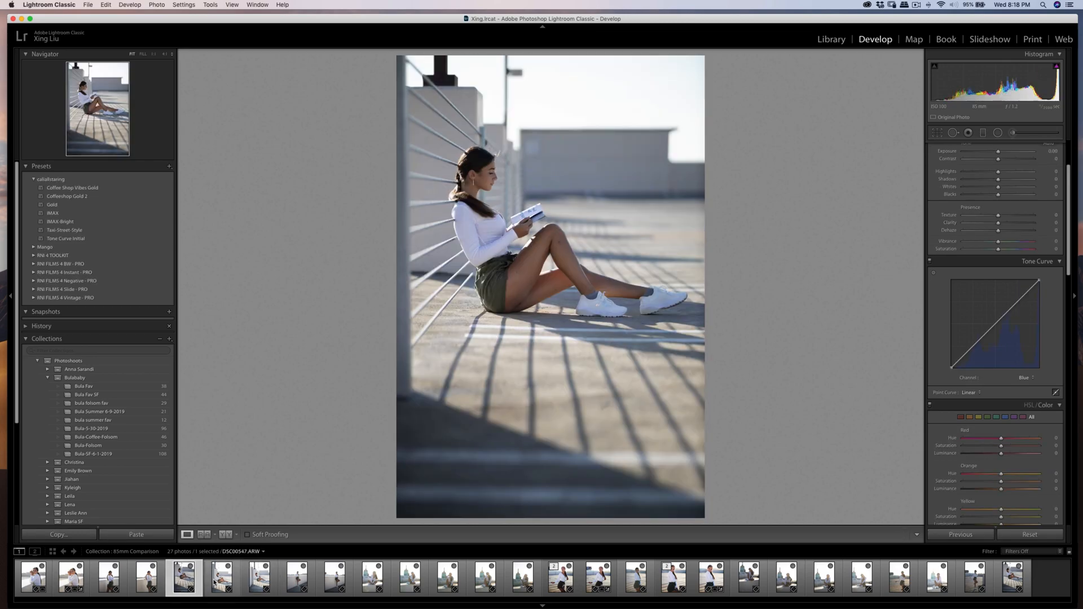
left_click(222, 581)
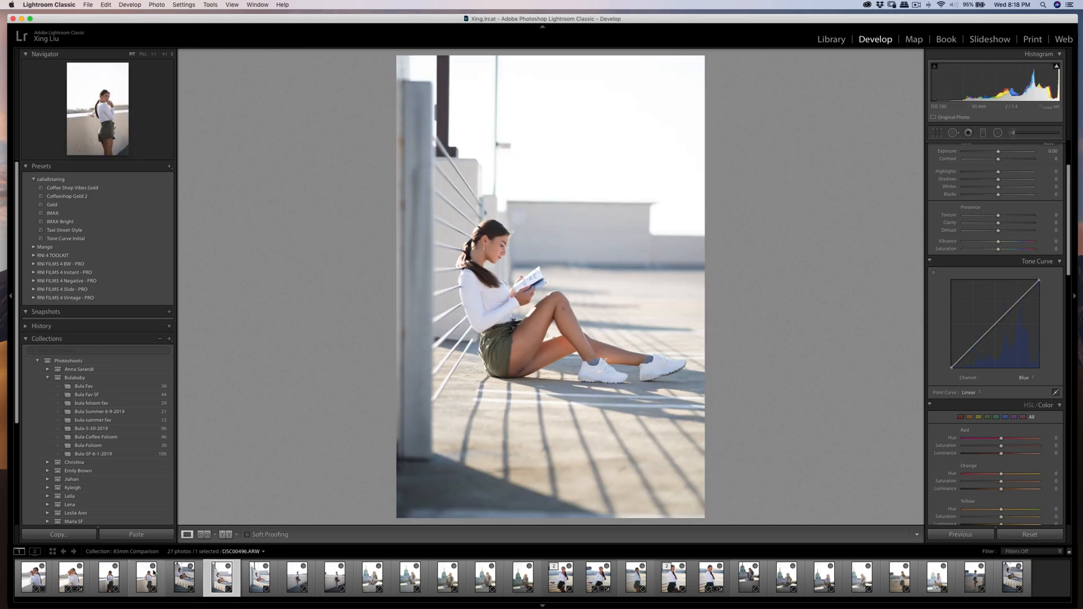
left_click(184, 578)
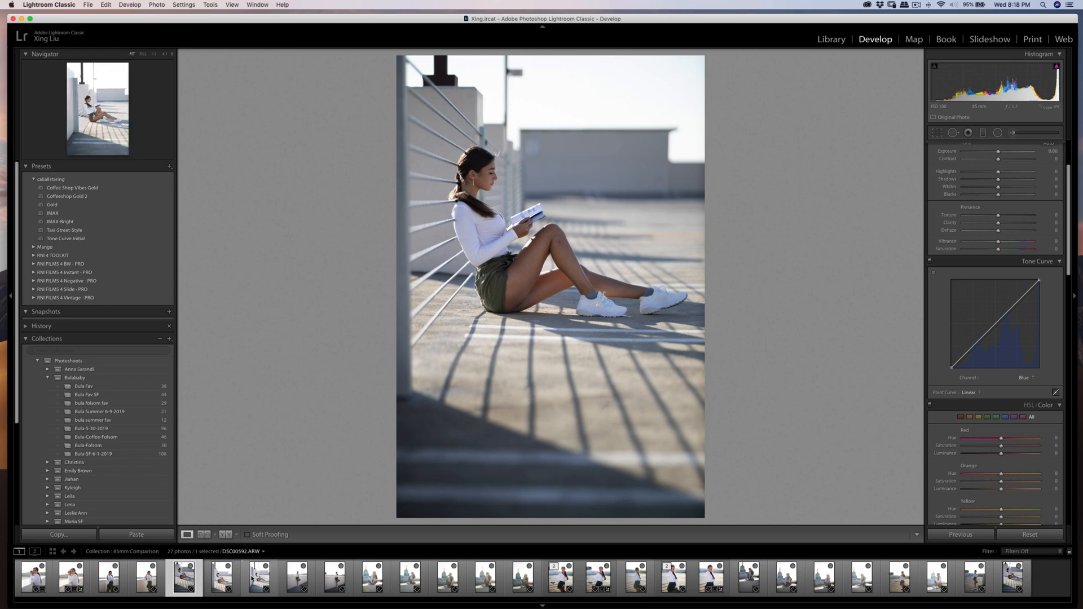
left_click(221, 578)
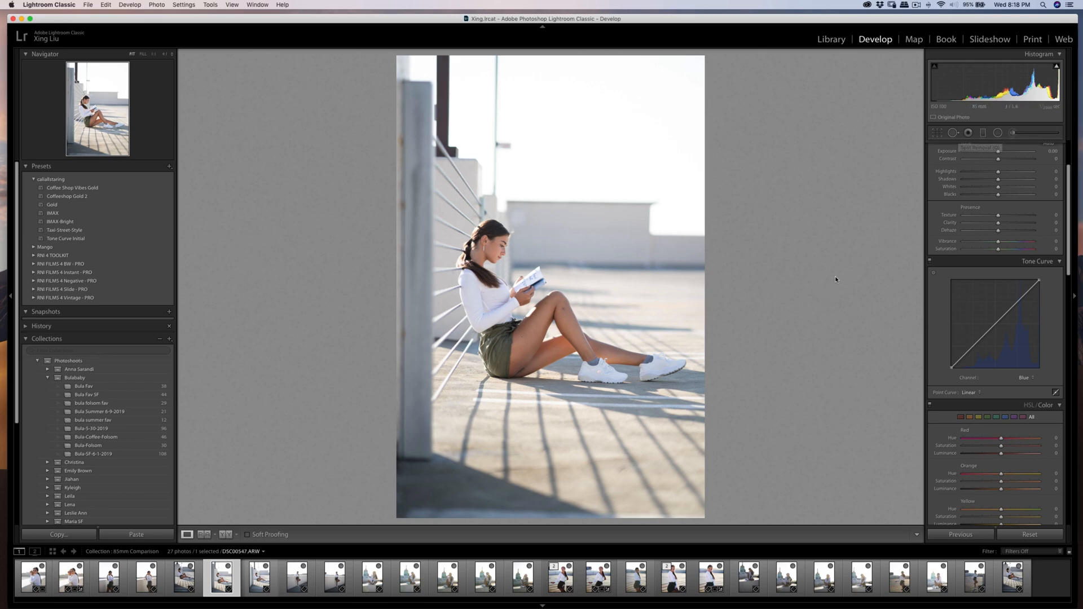
- Heal the small bruise just below the seated woman's raised knee with Spot Removal
left_click(569, 309)
key("q")
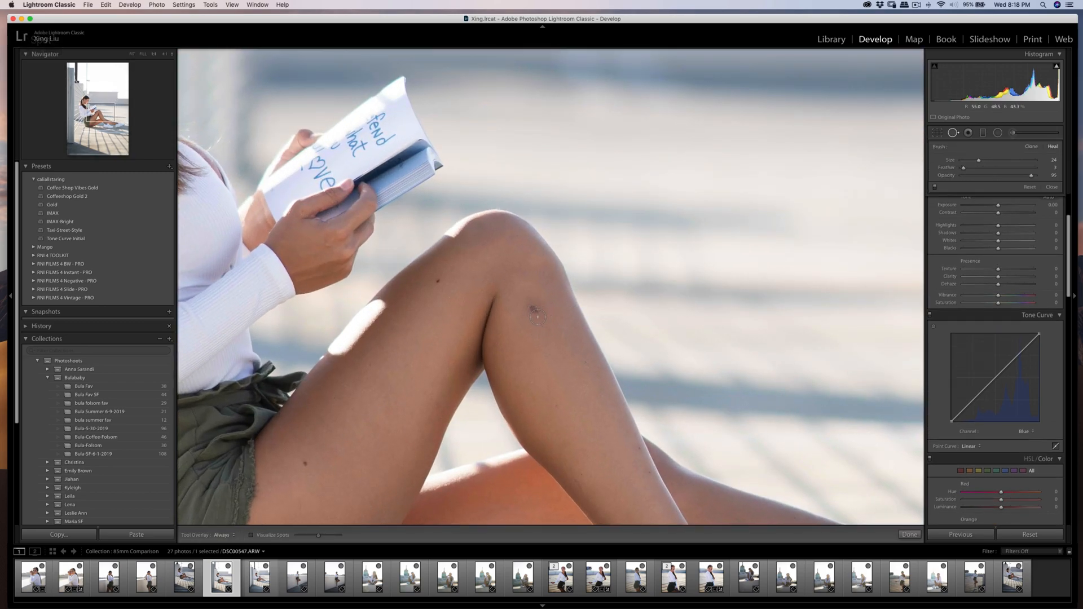
left_click(533, 311)
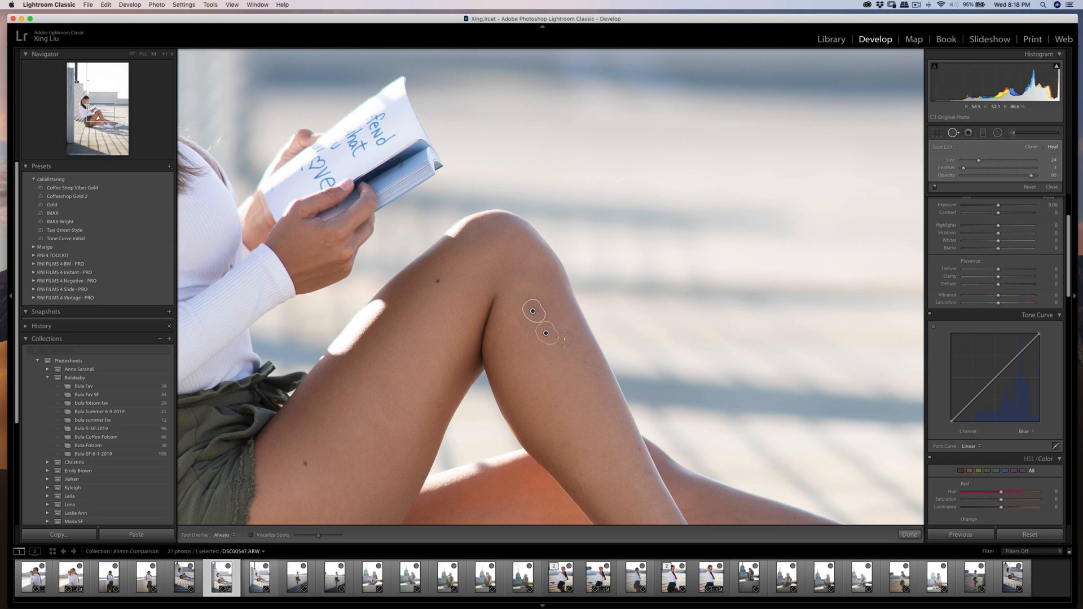
key("q")
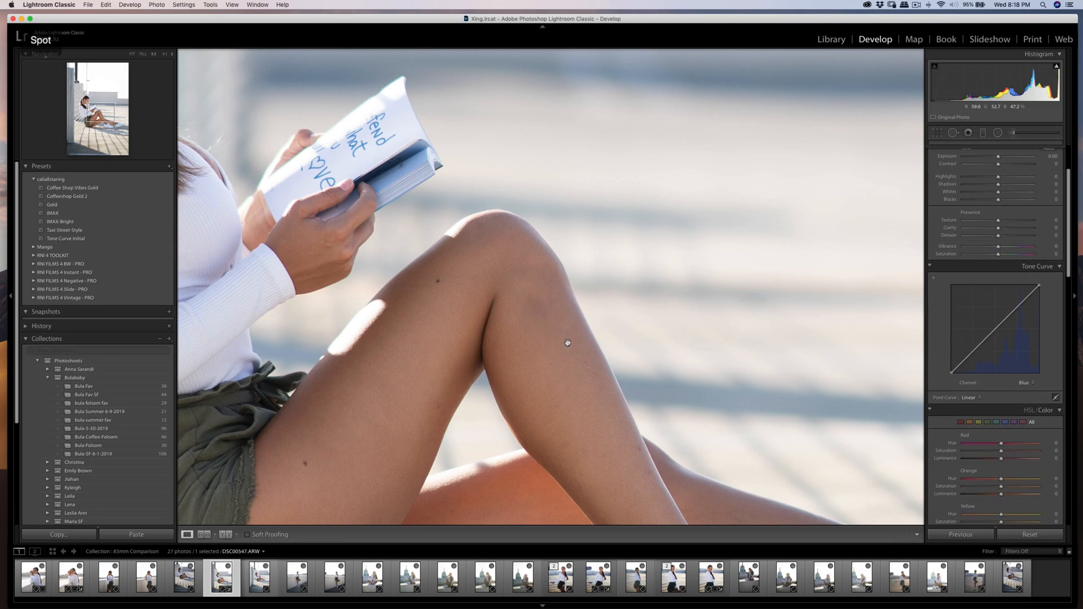
left_click(559, 346)
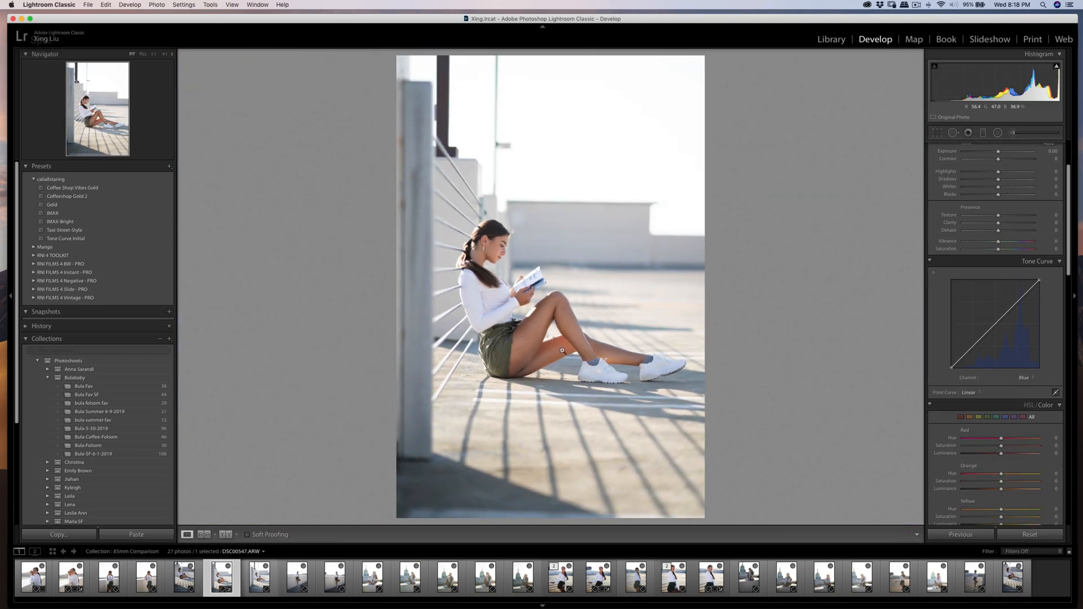
- Brush a size 11 healing stroke over the remaining mark below the knee, sampling clean skin farther down the shin
left_click(564, 317)
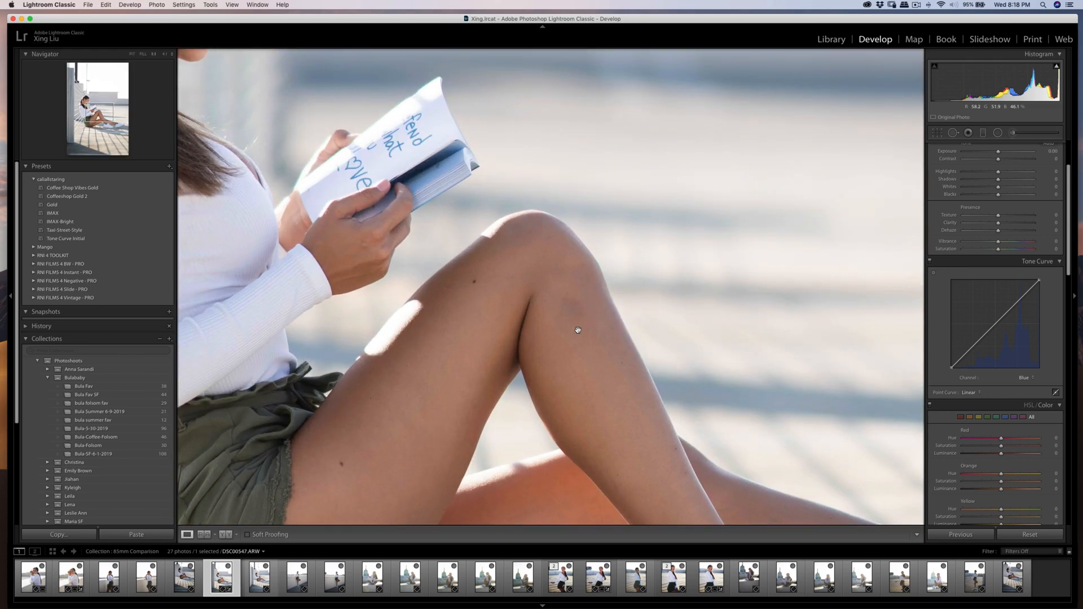
key("q")
mouse_move(581, 307)
left_mouse_down()
mouse_move(569, 301)
mouse_move(570, 316)
mouse_move(561, 307)
mouse_move(562, 321)
mouse_move(580, 320)
mouse_move(568, 326)
left_mouse_up()
mouse_move(621, 396)
left_mouse_down()
mouse_move(585, 367)
mouse_move(594, 358)
left_mouse_up()
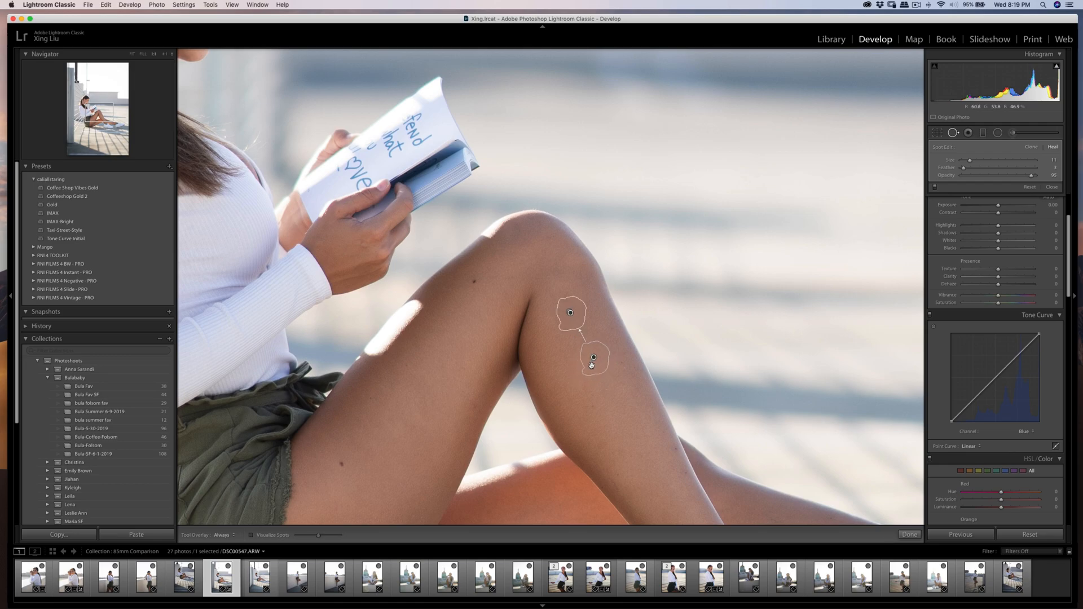
key("q")
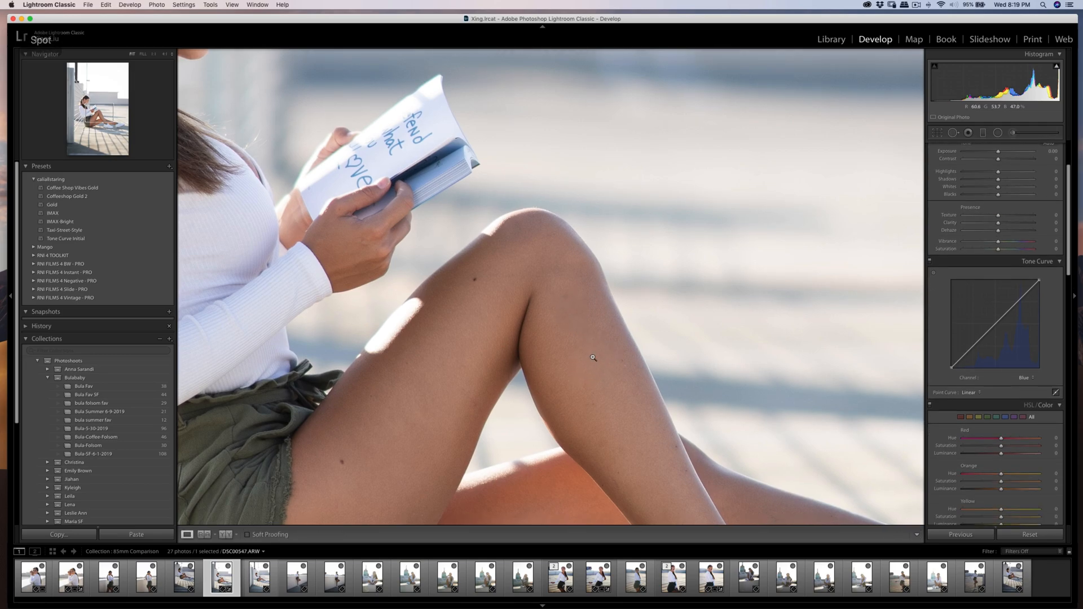
left_click(572, 345)
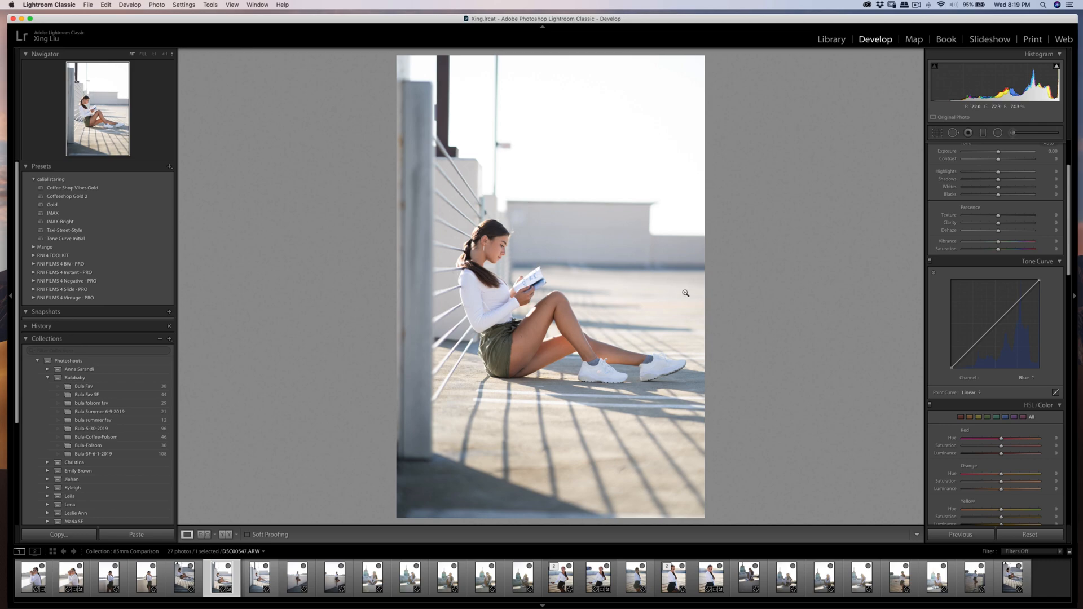
- Crop the seated photo to the 4 x 5 / 8 x 10 aspect ratio, tightening and positioning the frame around the woman
key("r")
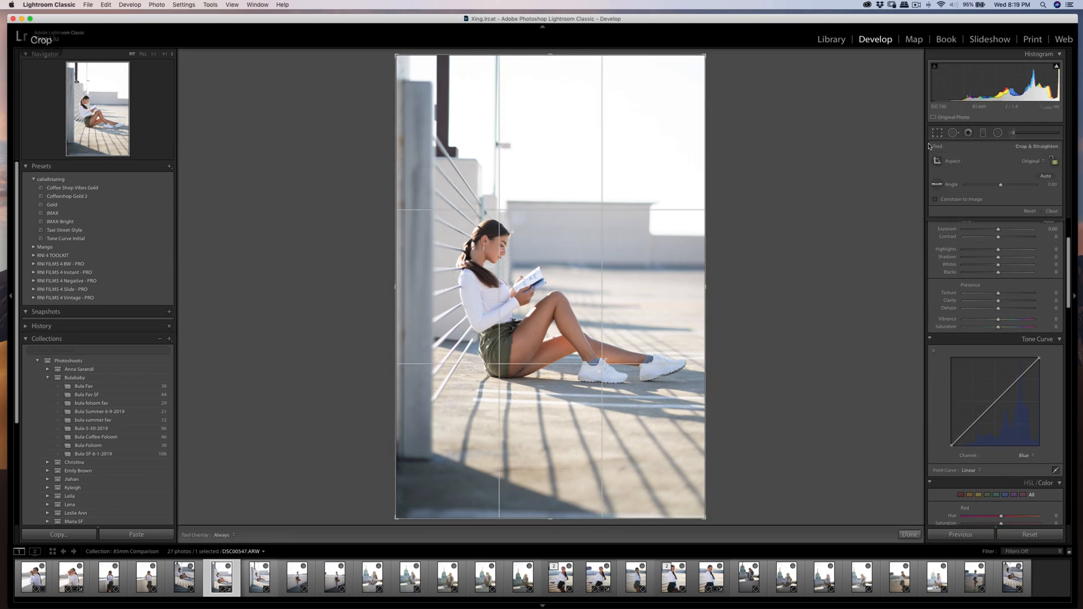
left_click(1026, 162)
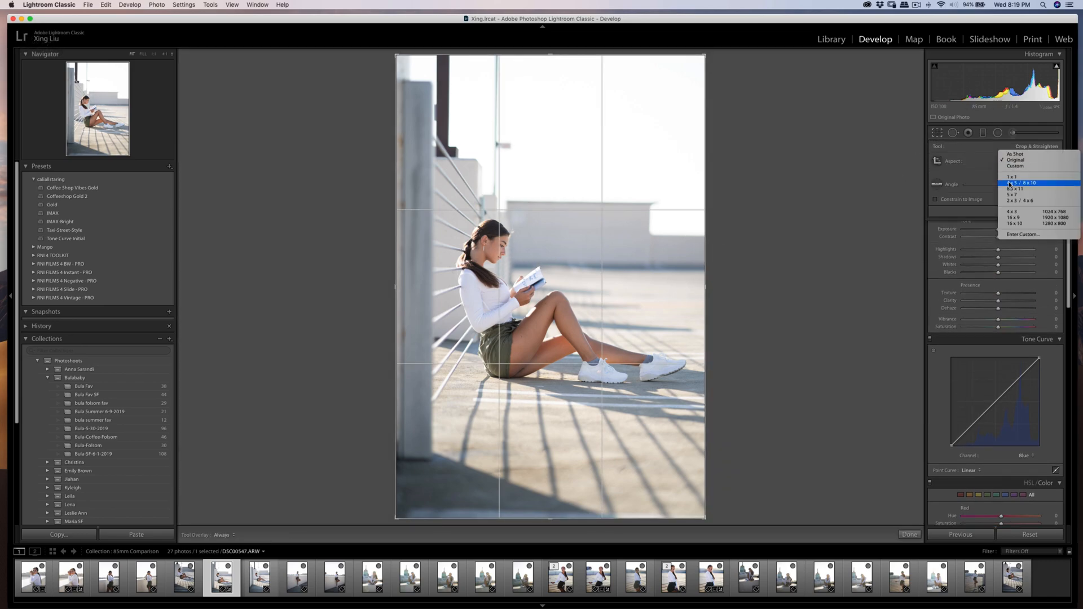
left_click(1012, 183)
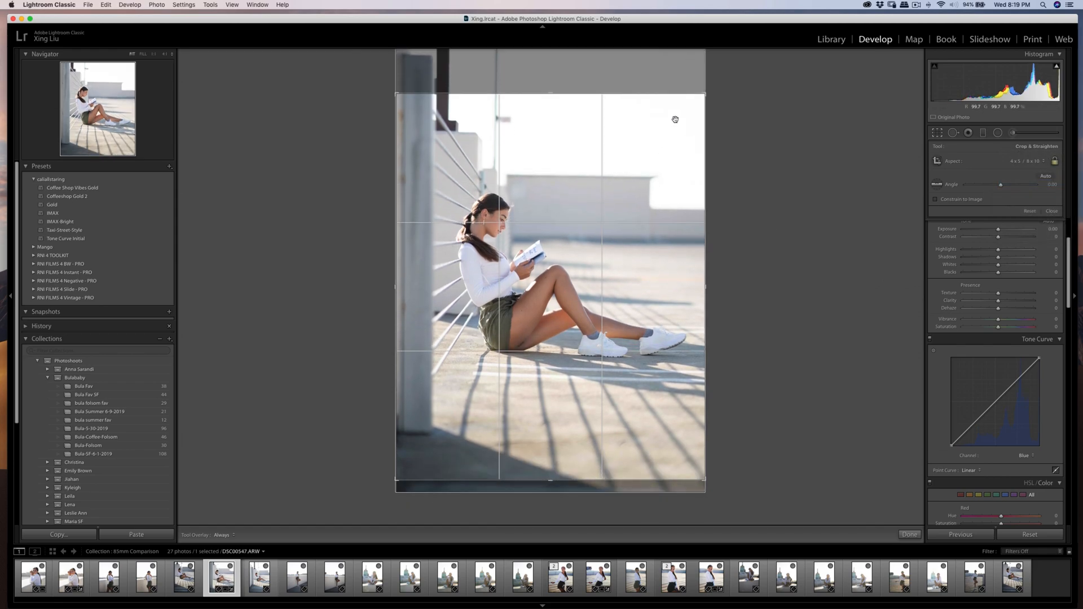
left_click_drag(702, 93, 663, 177)
left_click_drag(408, 466, 413, 459)
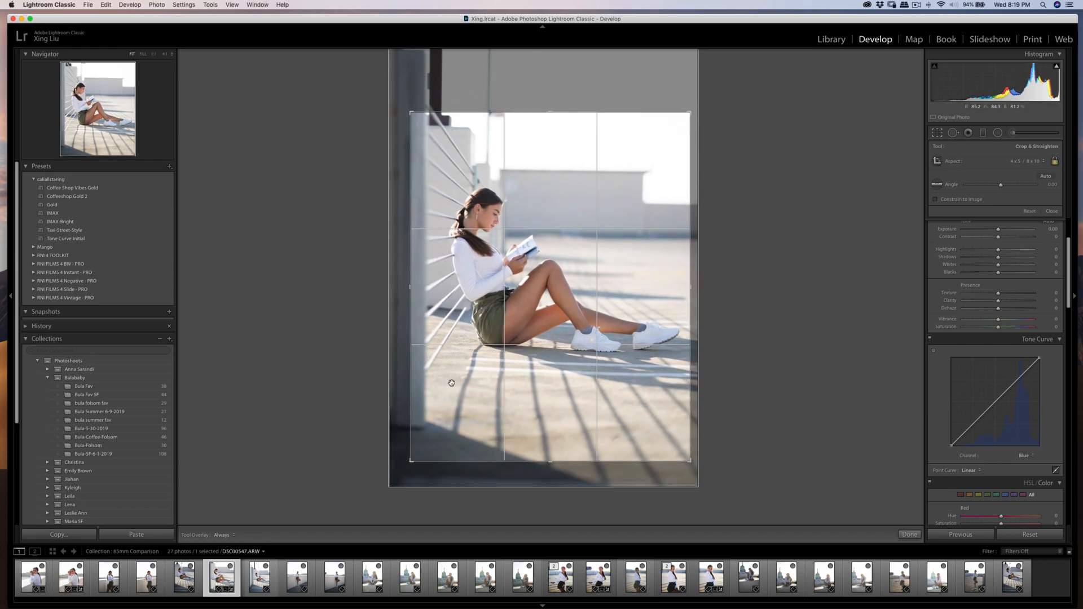
left_click_drag(411, 463, 416, 460)
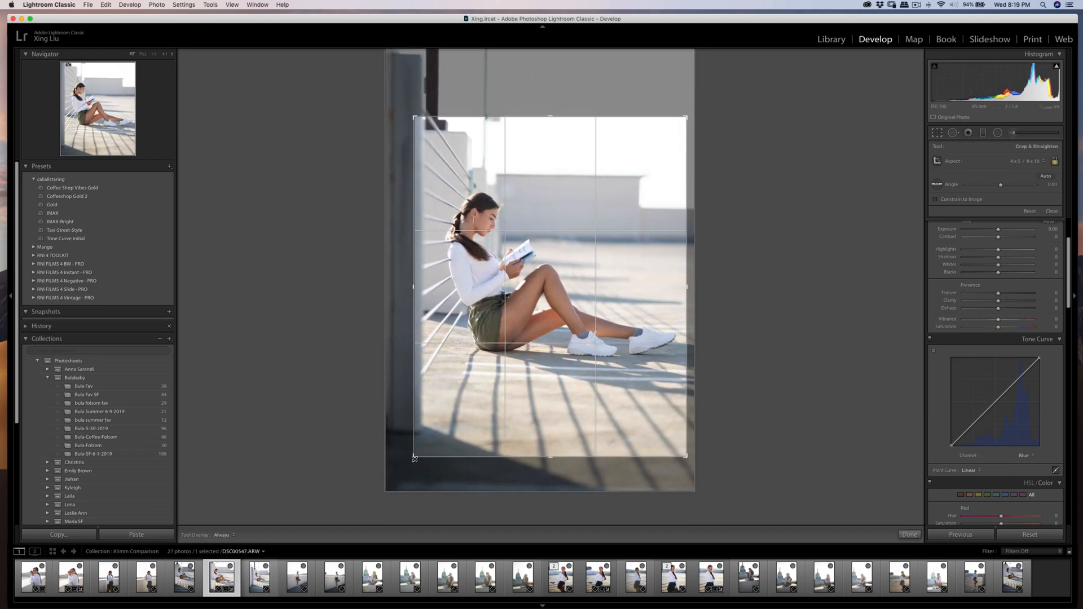
left_click_drag(460, 232, 456, 226)
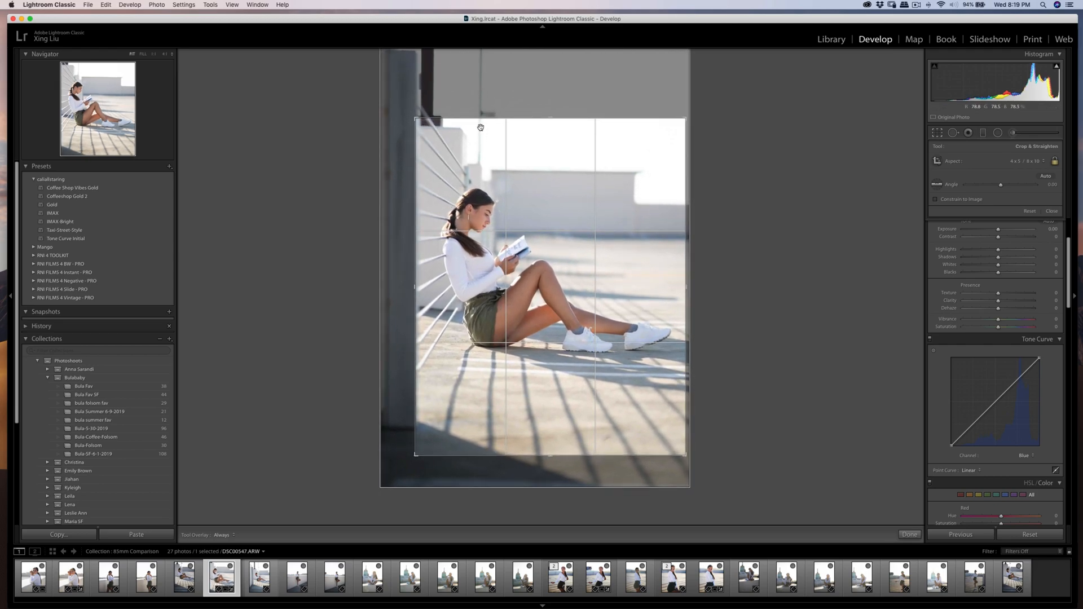
left_click_drag(685, 118, 682, 124)
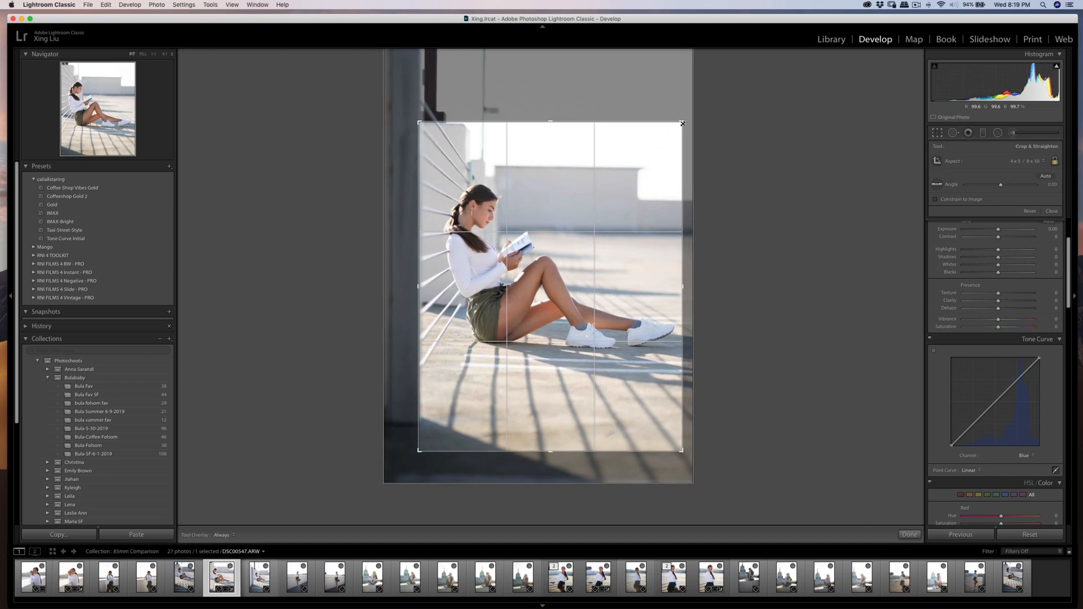
left_click_drag(609, 195, 619, 204)
- Rotate the crop to an angle of -0.67, shift the photo slightly right within the frame, and apply the crop
left_click_drag(702, 189, 718, 159)
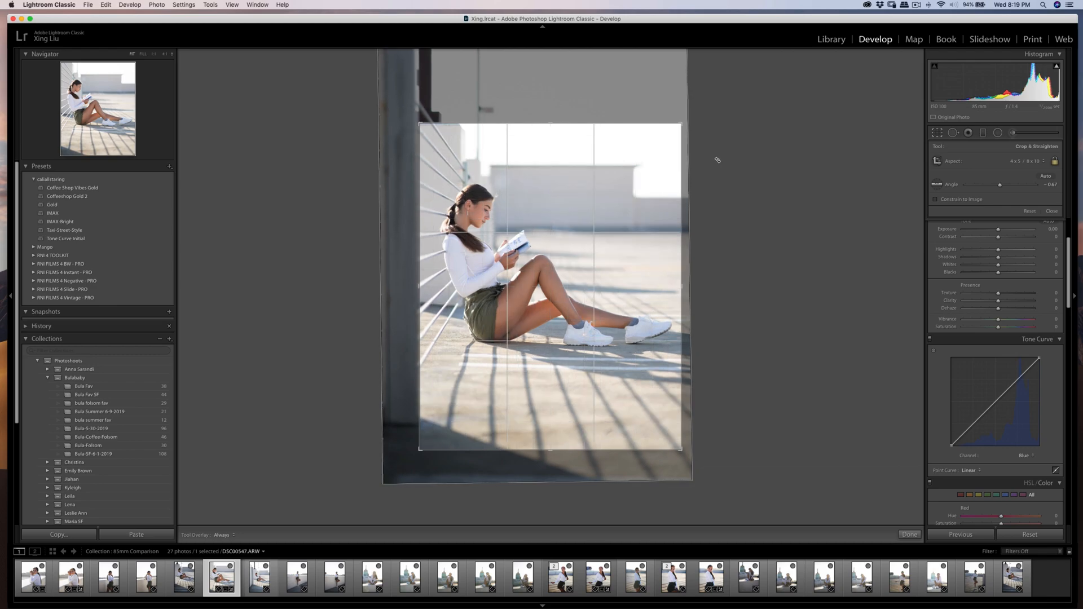
left_click_drag(584, 238, 588, 238)
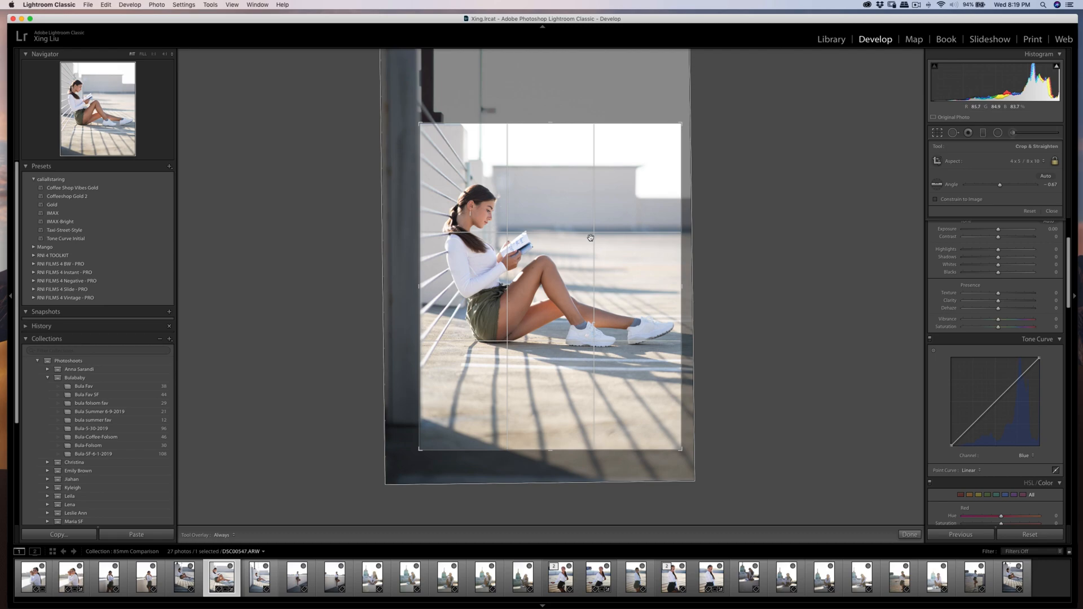
key("q")
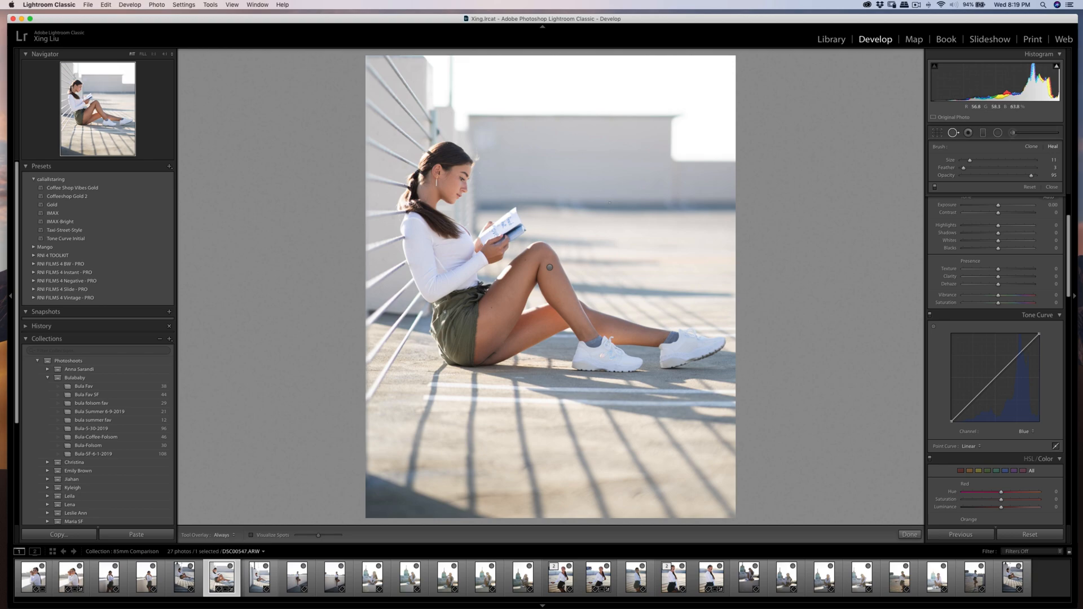
key("q")
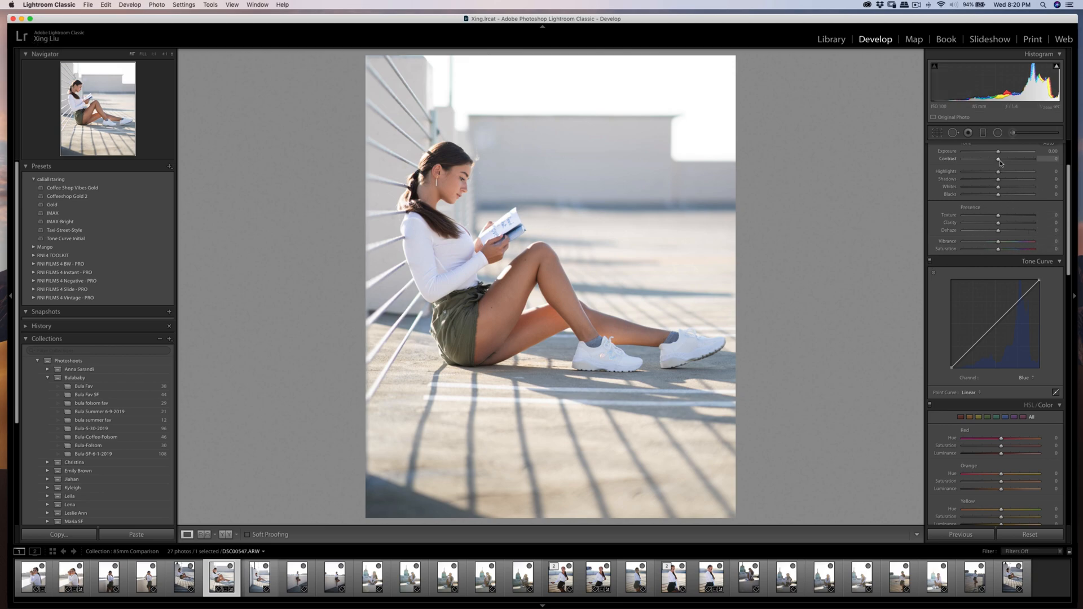
- Set Contrast to +13, Highlights to -15, Shadows to -2, Whites to +12, Blacks to -21, Clarity to -1 and Dehaze to +1
left_click_drag(1000, 163, 995, 176)
left_click_drag(1019, 175, 992, 176)
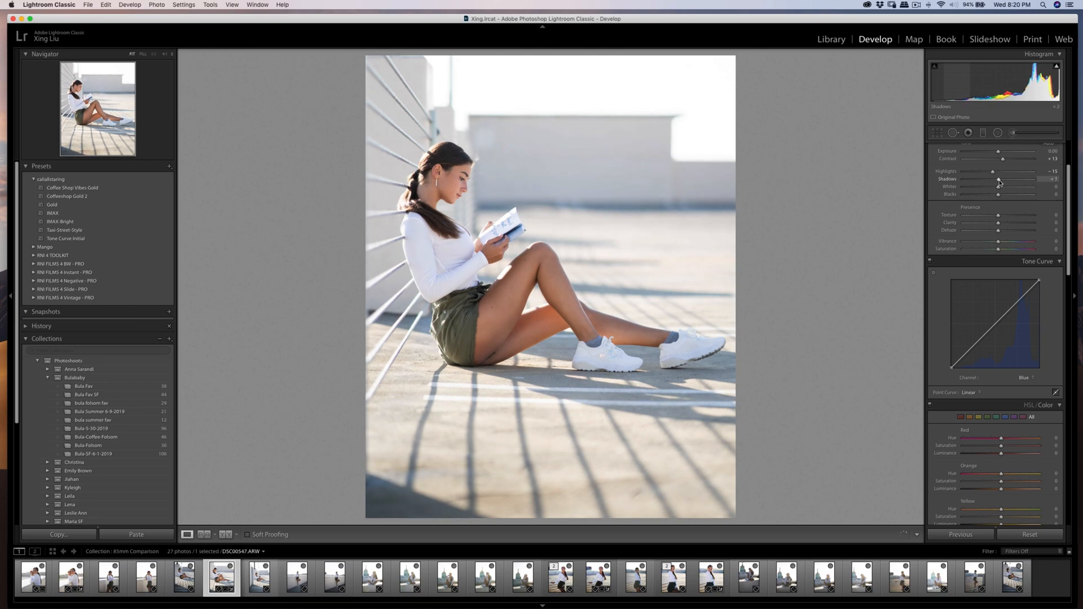
left_click_drag(999, 183, 997, 184)
mouse_move(998, 187)
left_mouse_down()
mouse_move(1012, 188)
mouse_move(992, 196)
left_mouse_up()
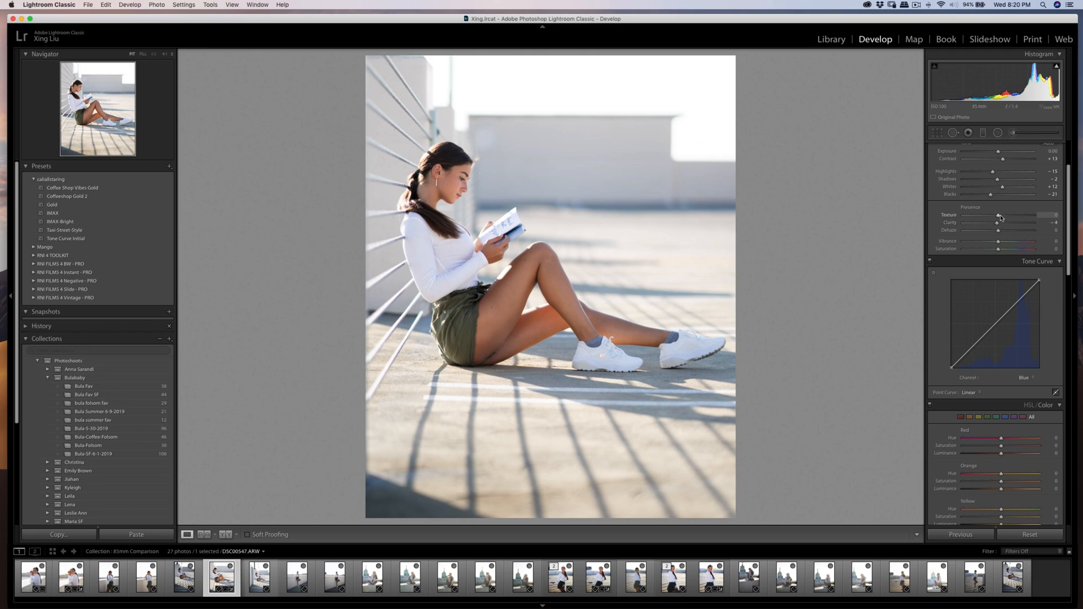
left_click_drag(997, 231, 998, 231)
- Shape the RGB tone curve with one midtone and two shadow points, pulling the shadows down and slightly raising the black point
left_click(1024, 377)
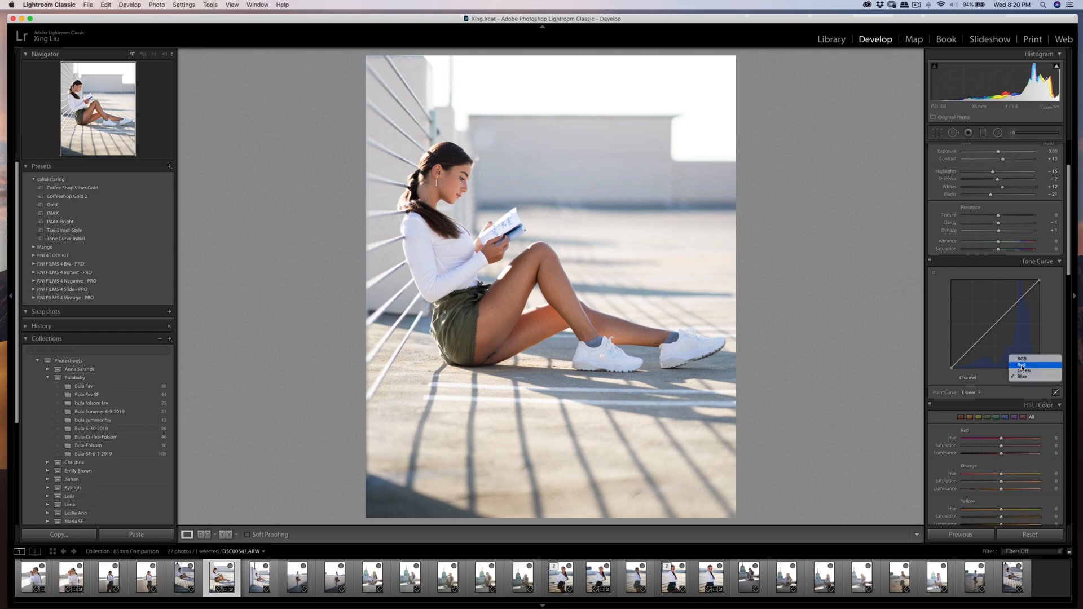
left_click(1024, 358)
left_click(996, 325)
left_click(974, 346)
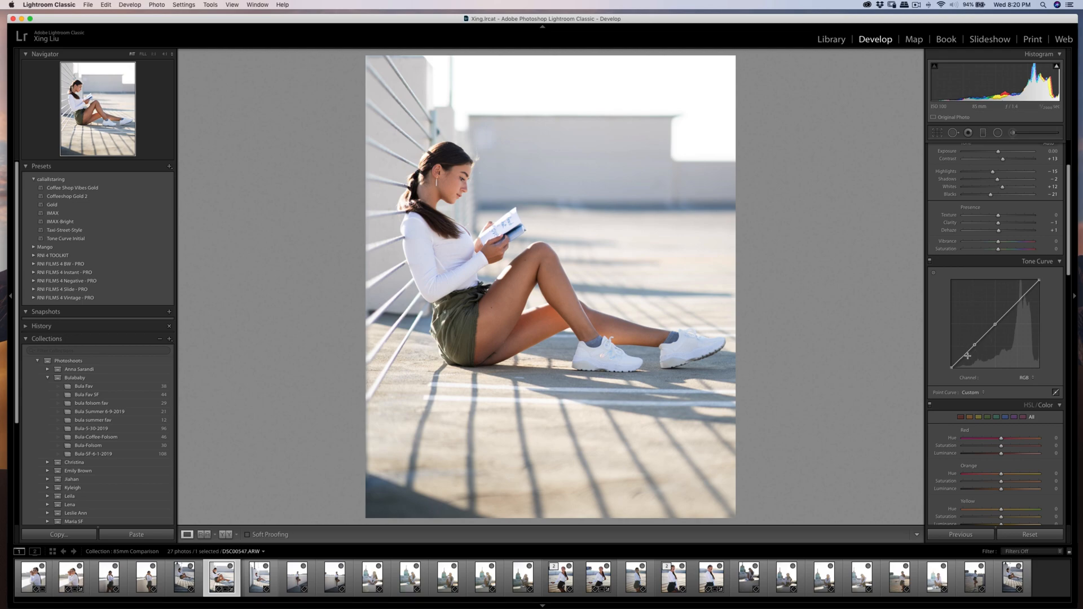
left_click(963, 357)
left_click_drag(995, 324, 977, 350)
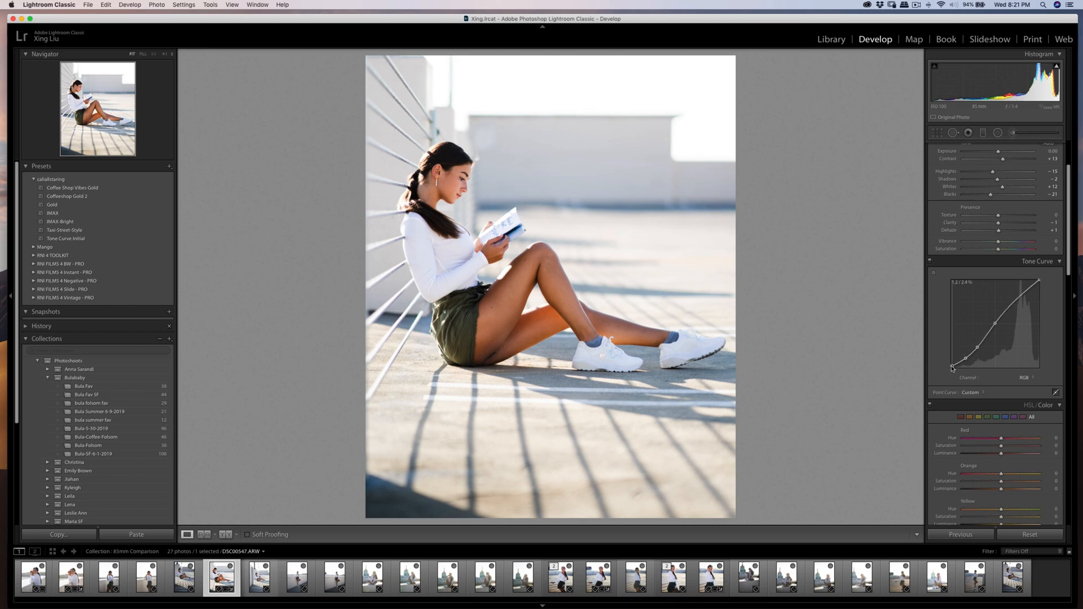
left_click_drag(994, 326, 996, 328)
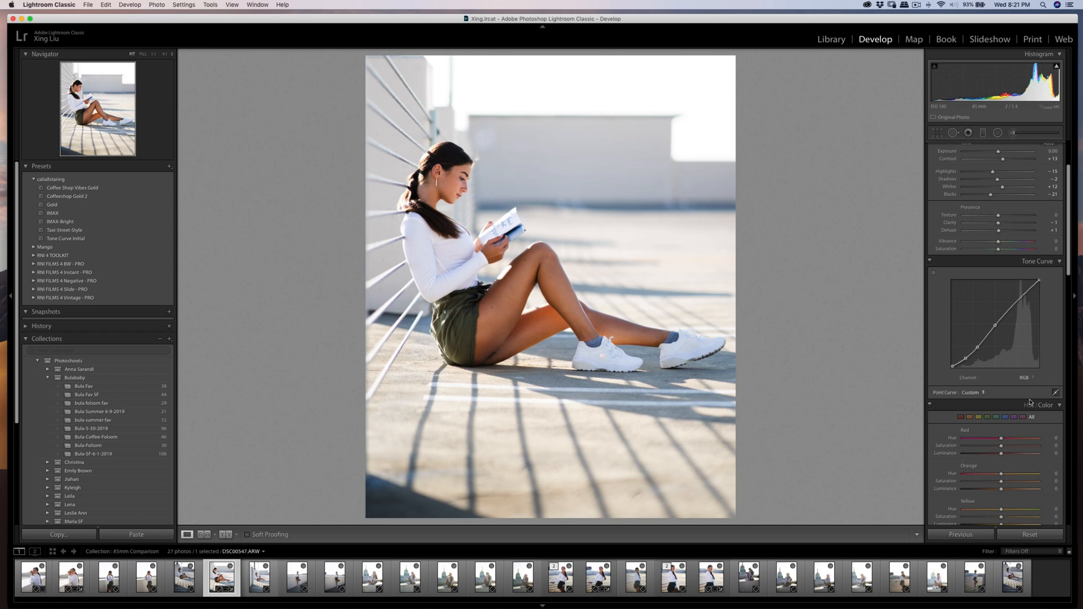
- Set orange to hue -6, saturation -12, luminance -2, and yellow to hue -14, luminance -41 with strongly reduced saturation
left_click_drag(1003, 481, 998, 484)
mouse_move(1001, 476)
left_mouse_down()
mouse_move(997, 491)
mouse_move(1016, 482)
mouse_move(1001, 482)
left_mouse_up()
scroll(953, 390, "down", 5)
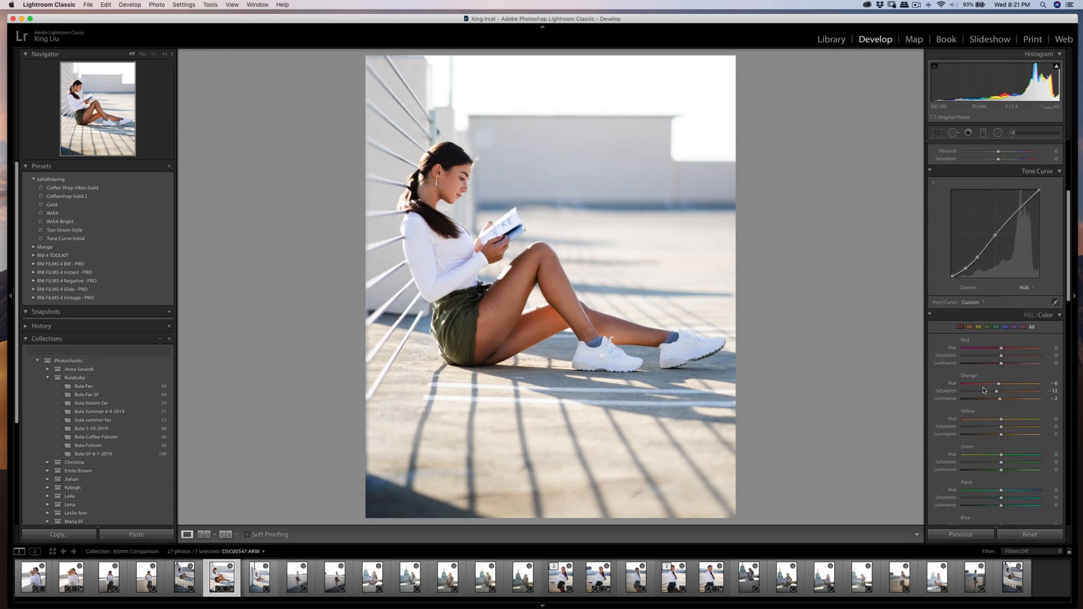
scroll(1007, 390, "down", 1)
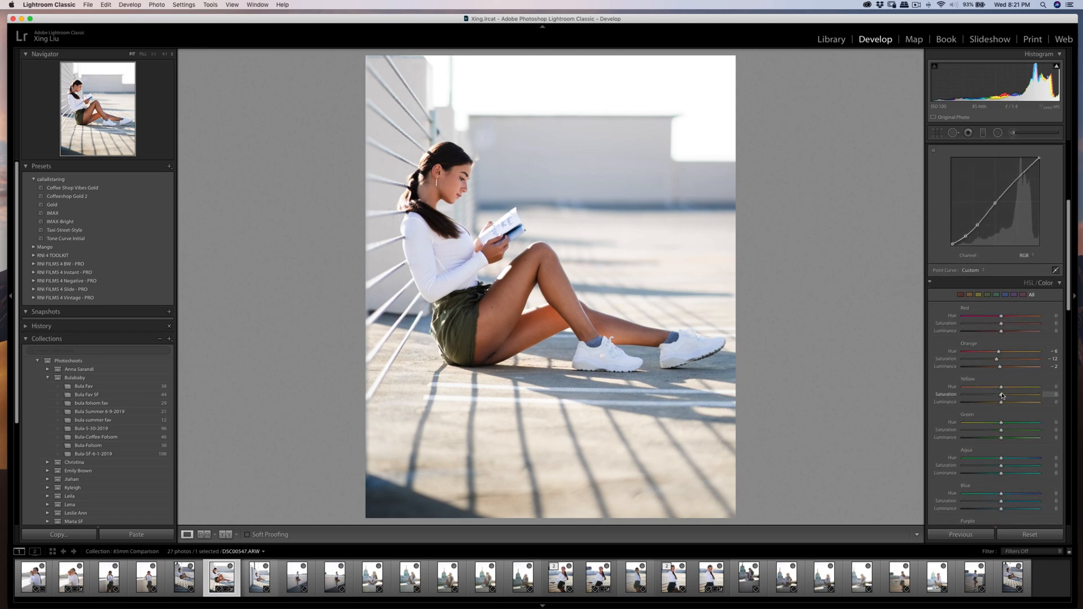
mouse_move(1001, 397)
left_mouse_down()
mouse_move(1030, 398)
mouse_move(979, 398)
mouse_move(986, 410)
mouse_move(996, 389)
left_mouse_up()
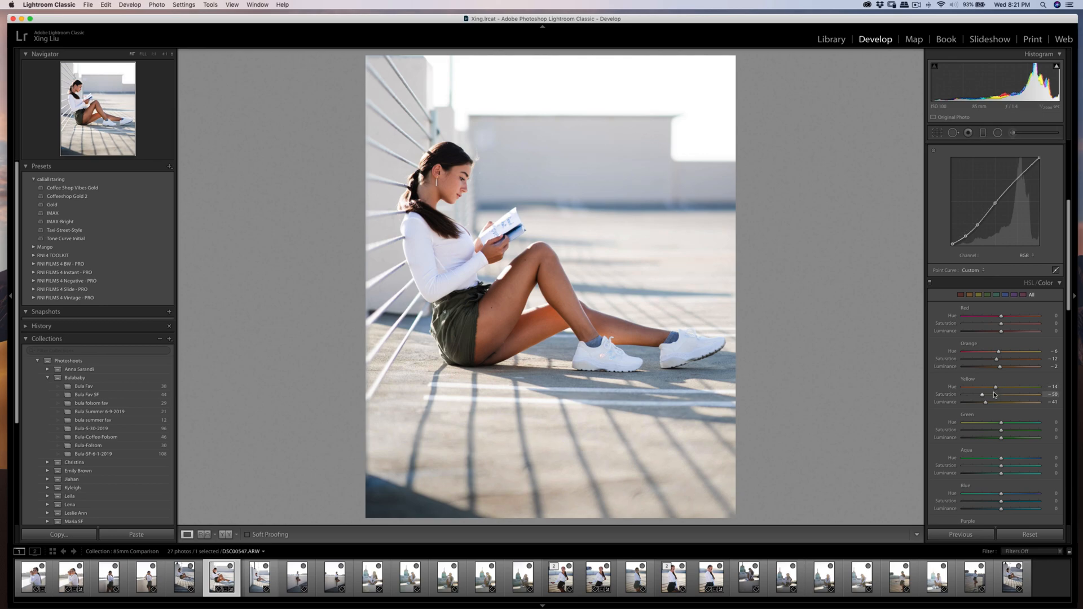
- Set HSL saturation and luminance to -43 and -30 for green, -34 and -20 for blue, and -10 and -7 for purple
mouse_move(1003, 431)
left_mouse_down()
mouse_move(976, 431)
mouse_move(991, 439)
left_mouse_up()
left_click(986, 438)
scroll(1005, 446, "down", 1)
scroll(1005, 422, "down", 3)
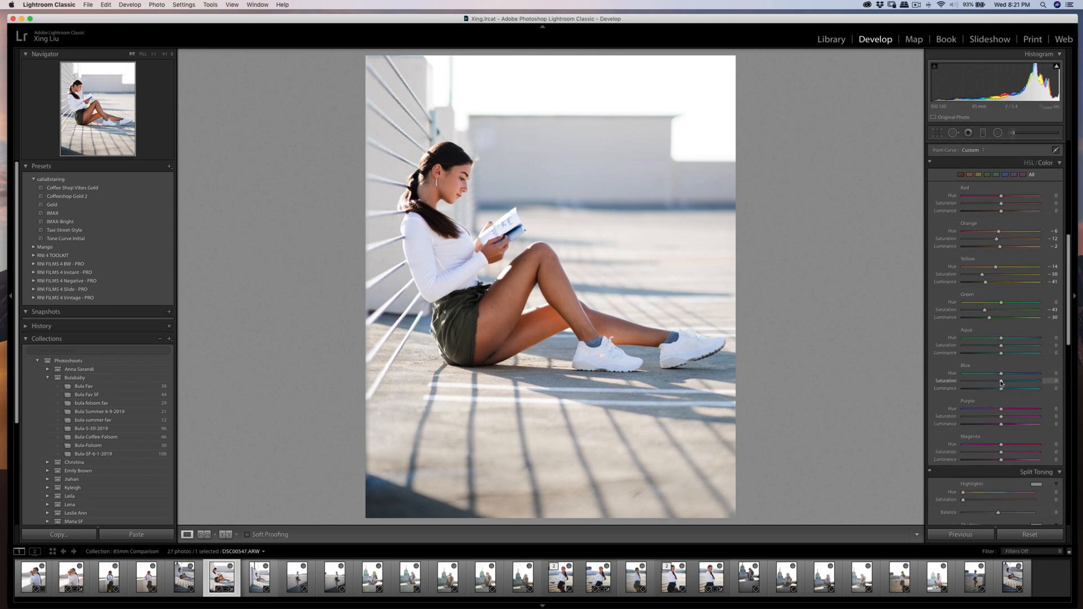
left_click_drag(1001, 385, 987, 384)
left_click_drag(1001, 389, 997, 426)
scroll(1009, 395, "down", 4)
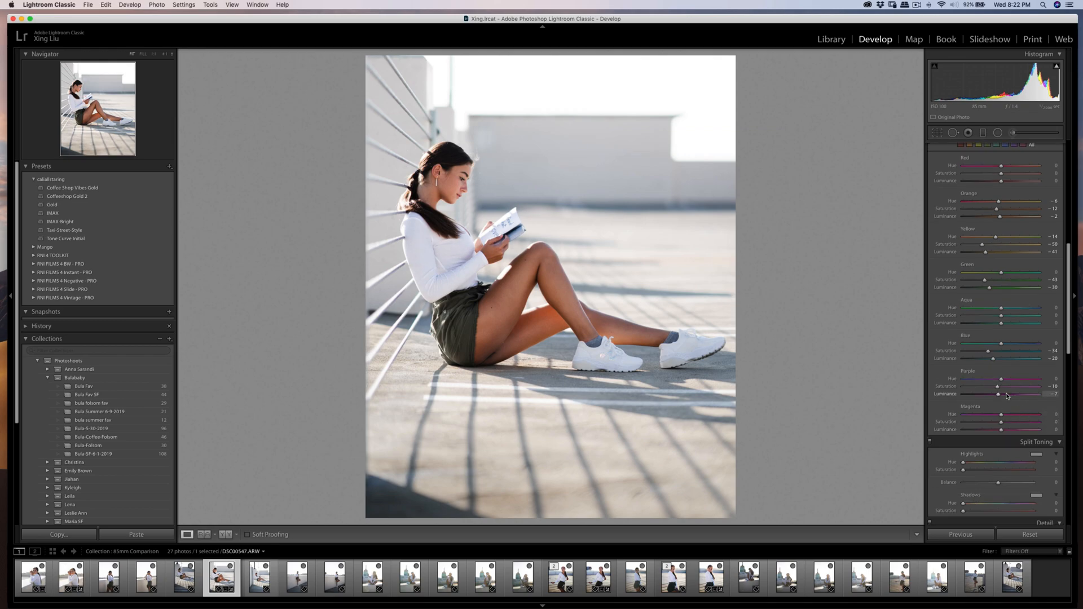
- Tint the split toning highlights a faint blue with hue 215 and saturation 2
scroll(1004, 391, "down", 1)
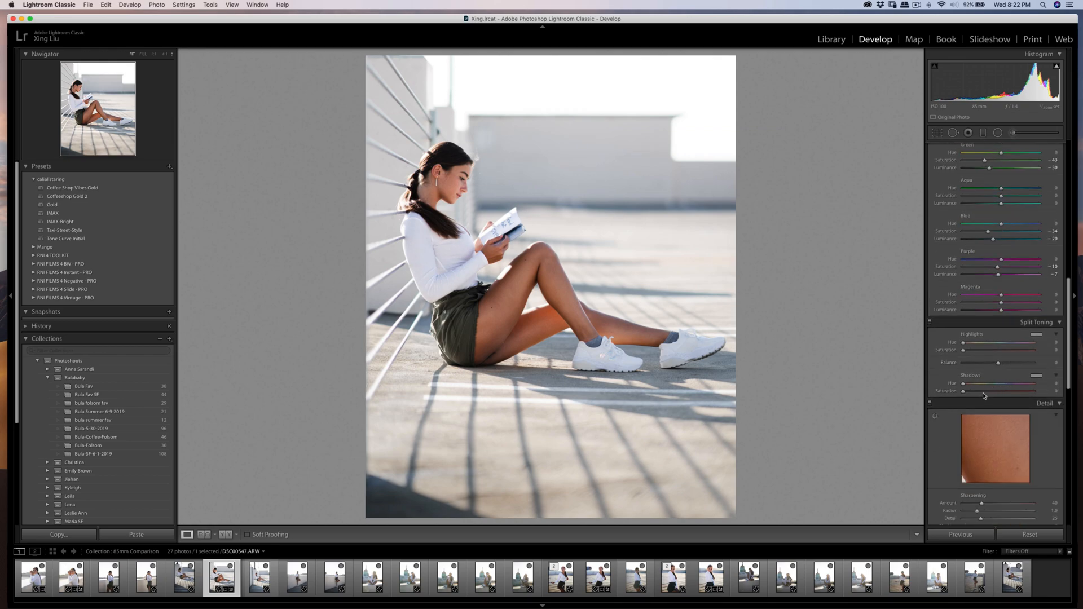
left_click(1037, 335)
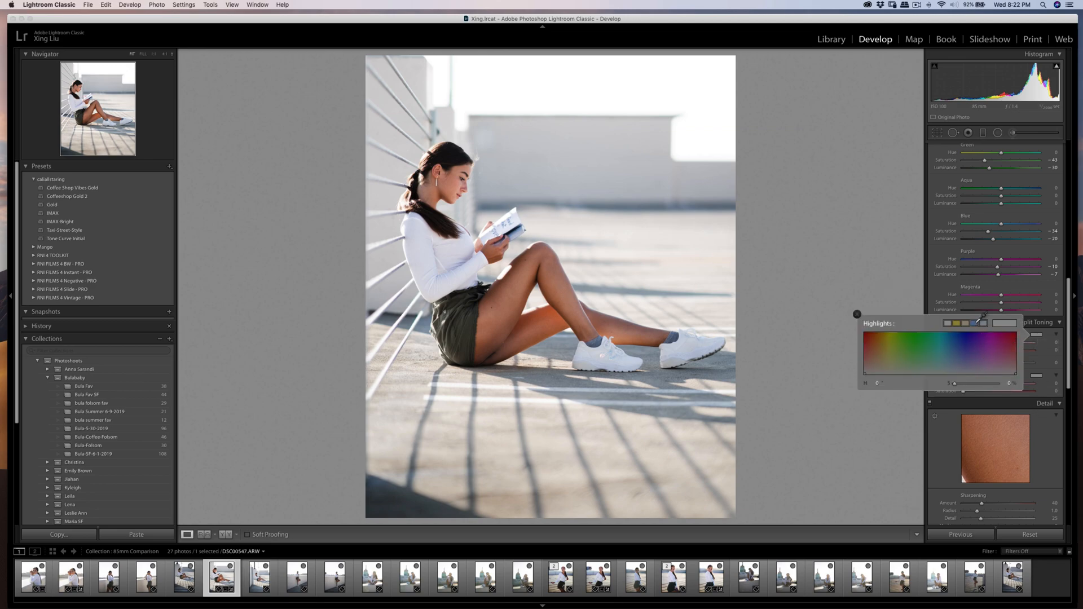
left_click(983, 325)
left_click(969, 322)
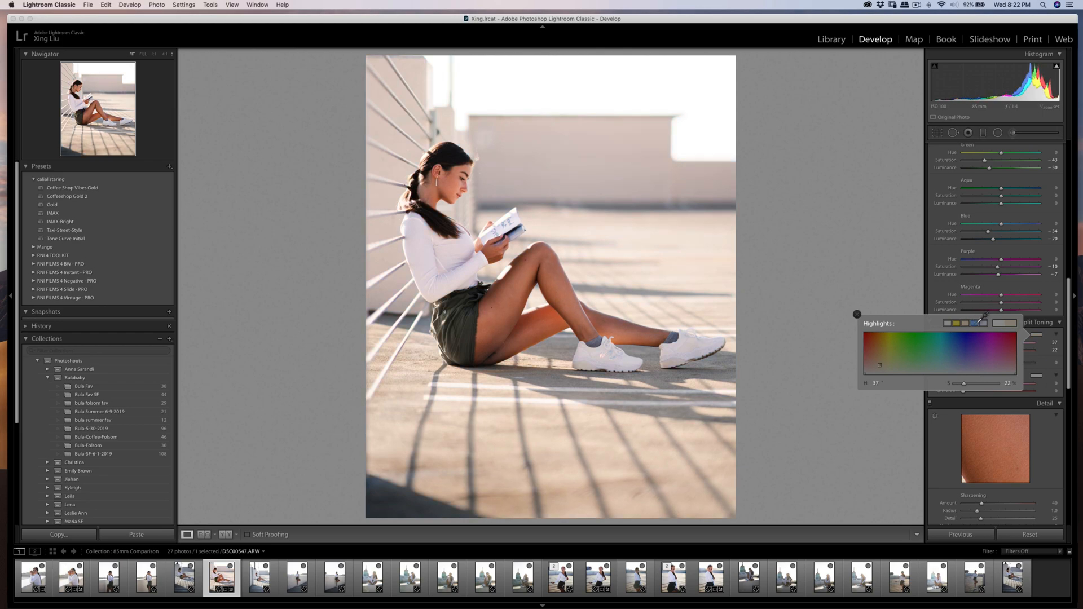
left_click(983, 324)
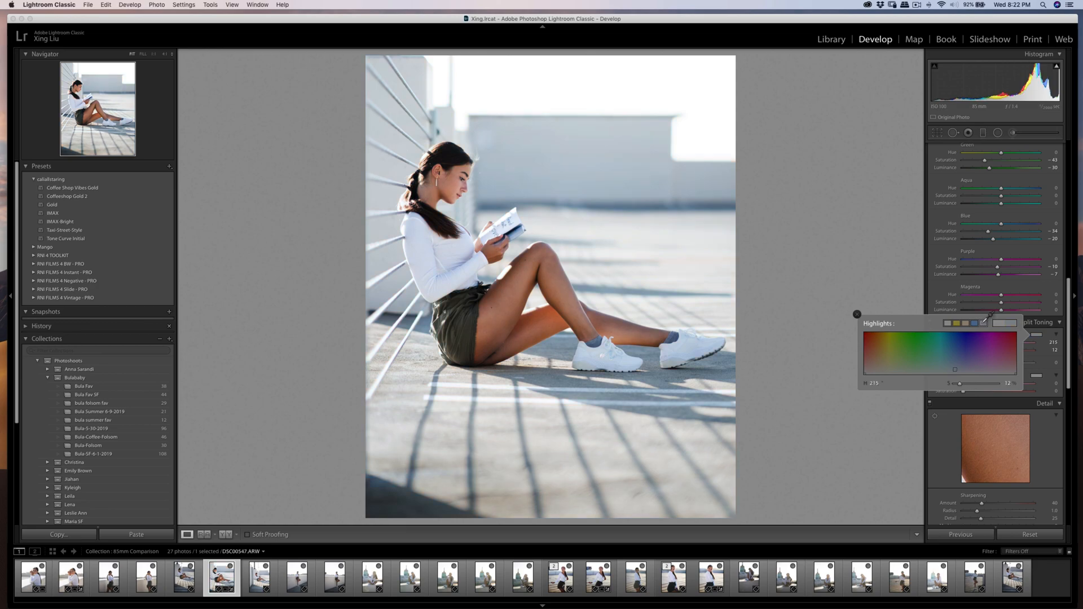
left_click_drag(959, 384, 955, 384)
left_click(1033, 375)
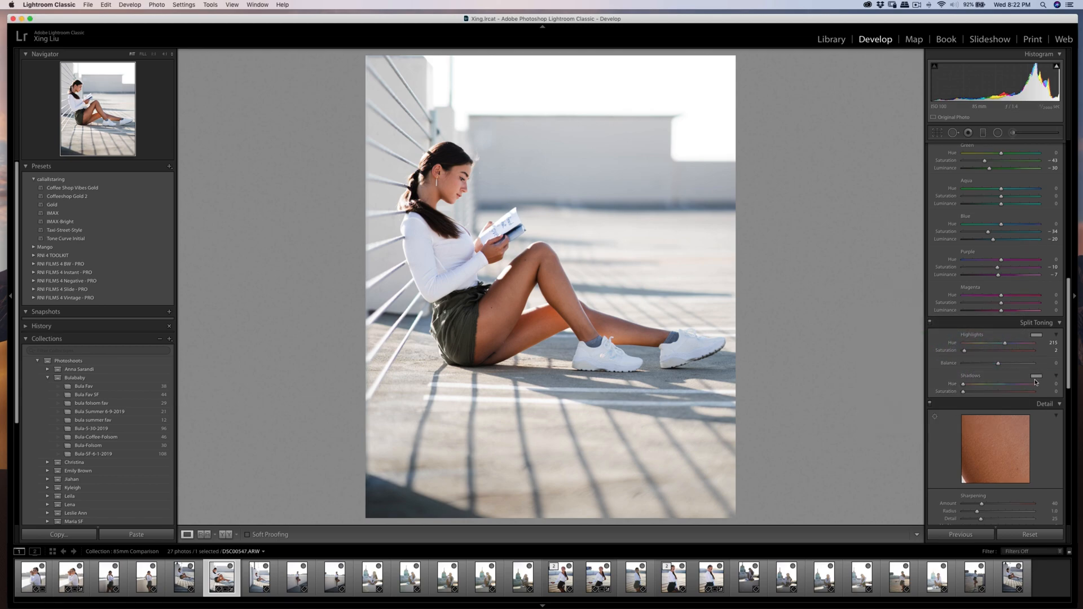
- Tint the split toning shadows a faint warm tone with hue 37 and saturation 4
left_click(1037, 378)
left_click(965, 365)
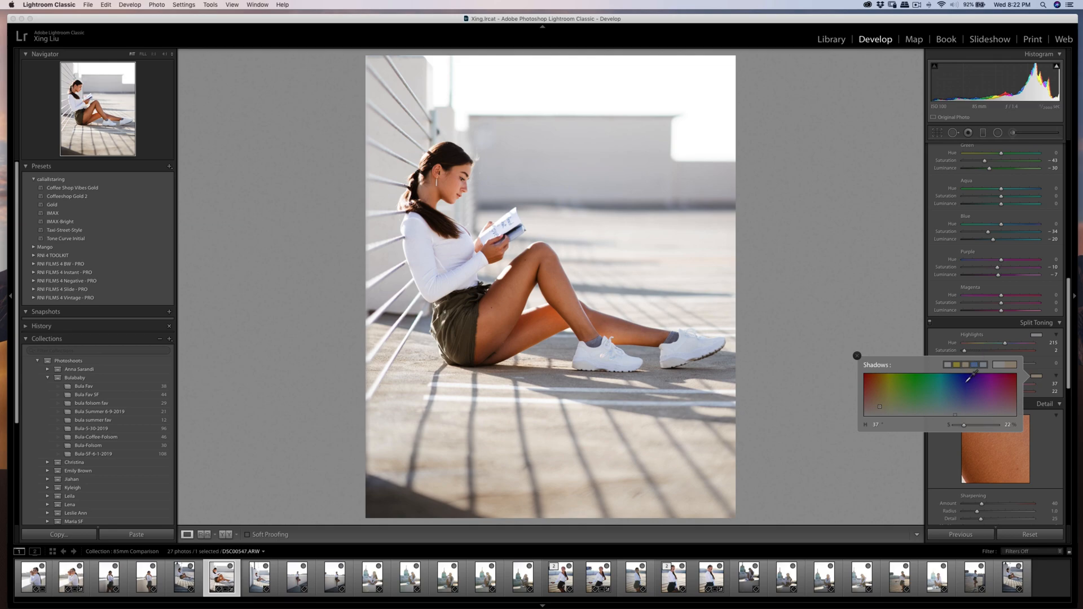
left_click_drag(965, 426, 961, 425)
left_click(896, 325)
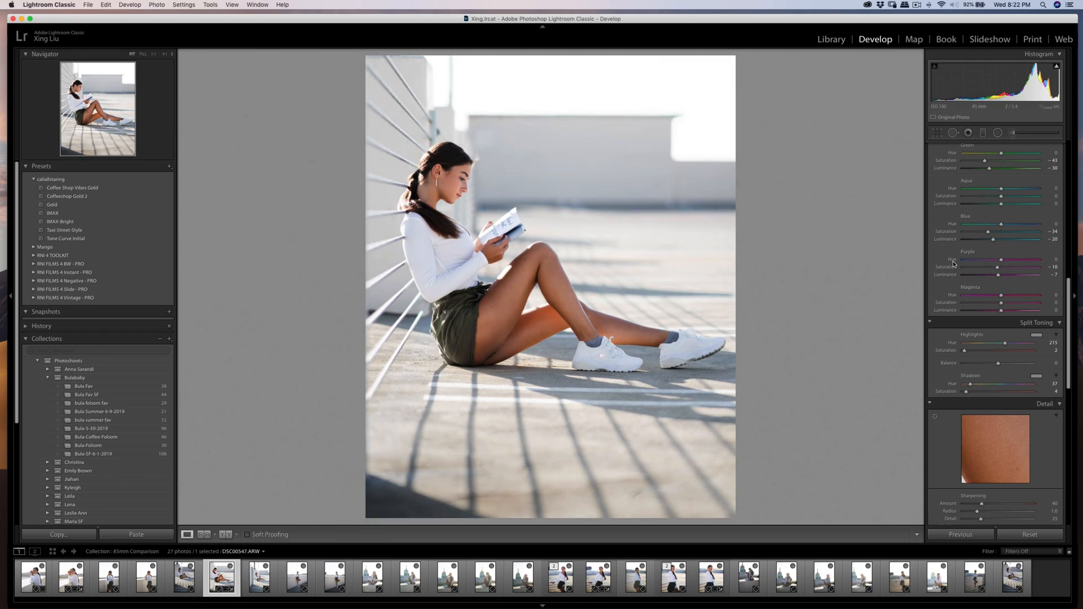
- Raise the midtone point of the RGB tone curve very slightly
scroll(979, 334, "down", 3)
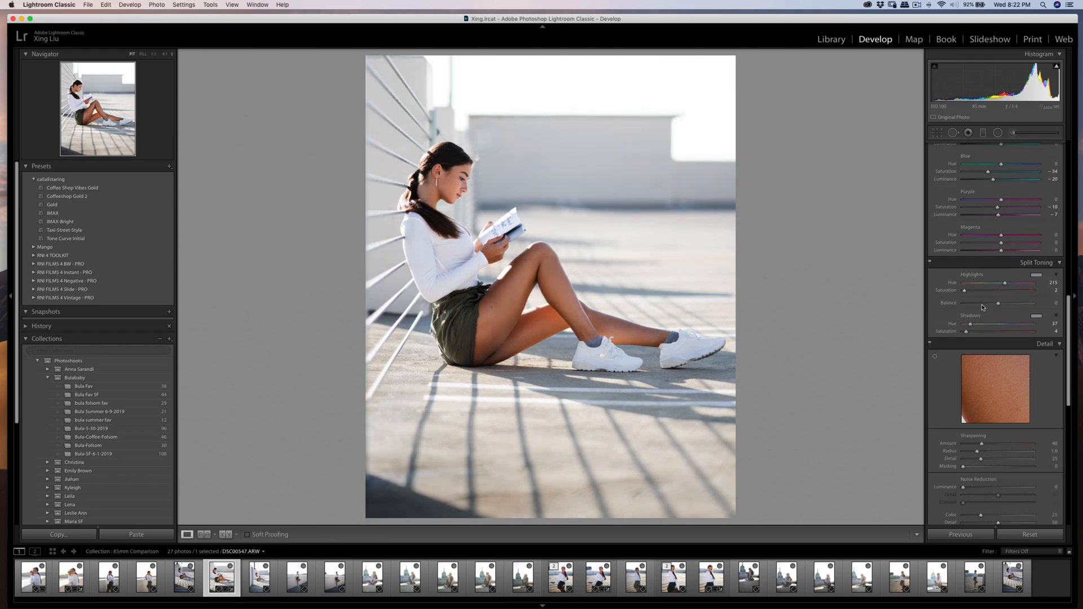
scroll(993, 304, "up", 3)
scroll(995, 295, "up", 1)
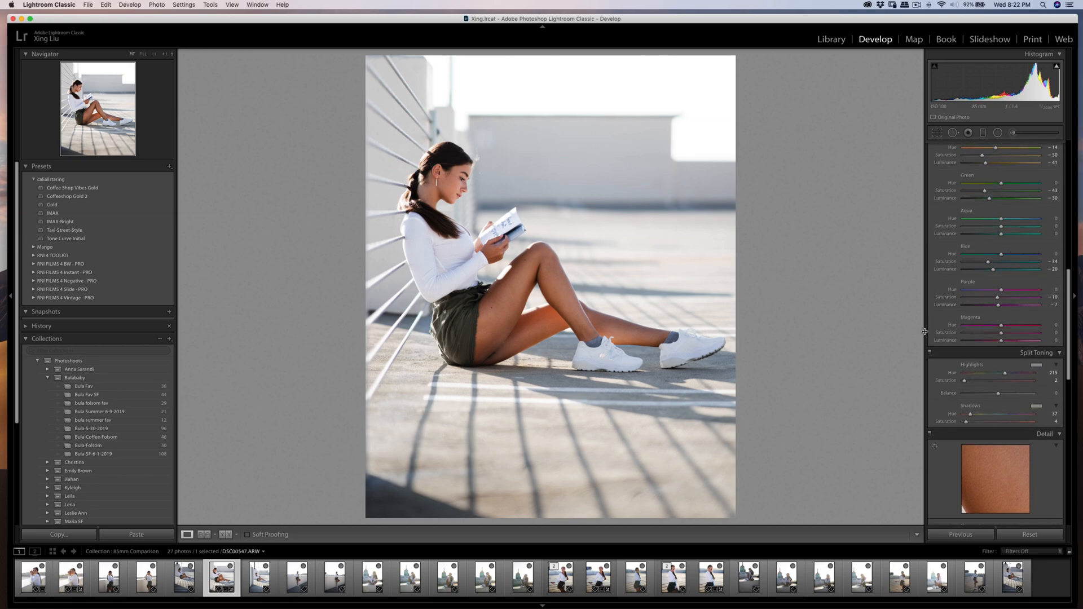
scroll(993, 333, "up", 12)
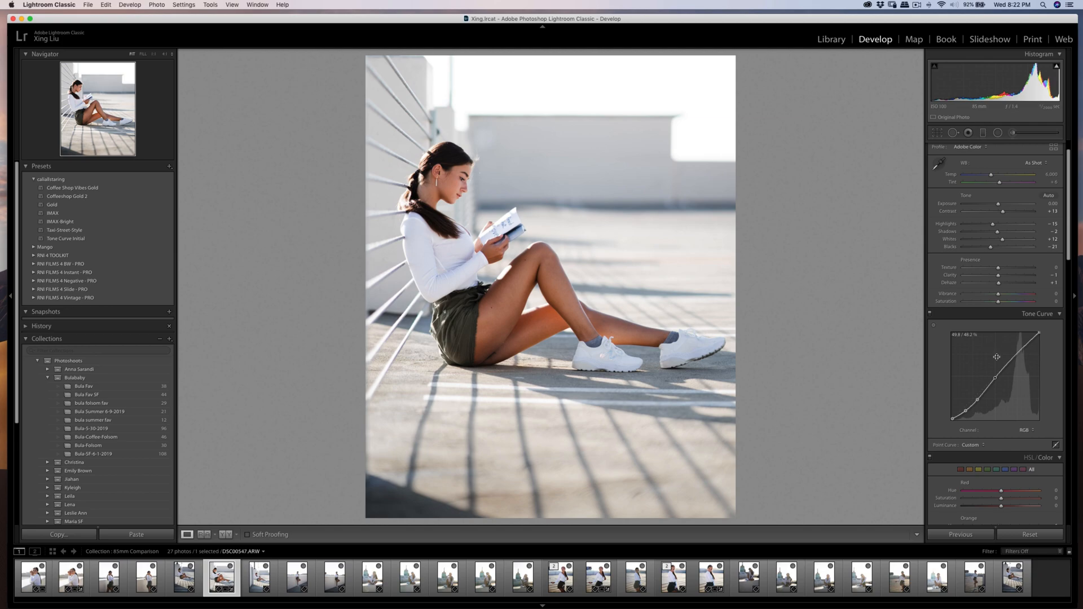
left_click_drag(996, 378, 996, 376)
- Set Contrast to +22, Highlights to -18, Exposure to -0.05 and the white balance temperature to 6,143
scroll(1003, 344, "up", 1)
scroll(1003, 344, "up", 1)
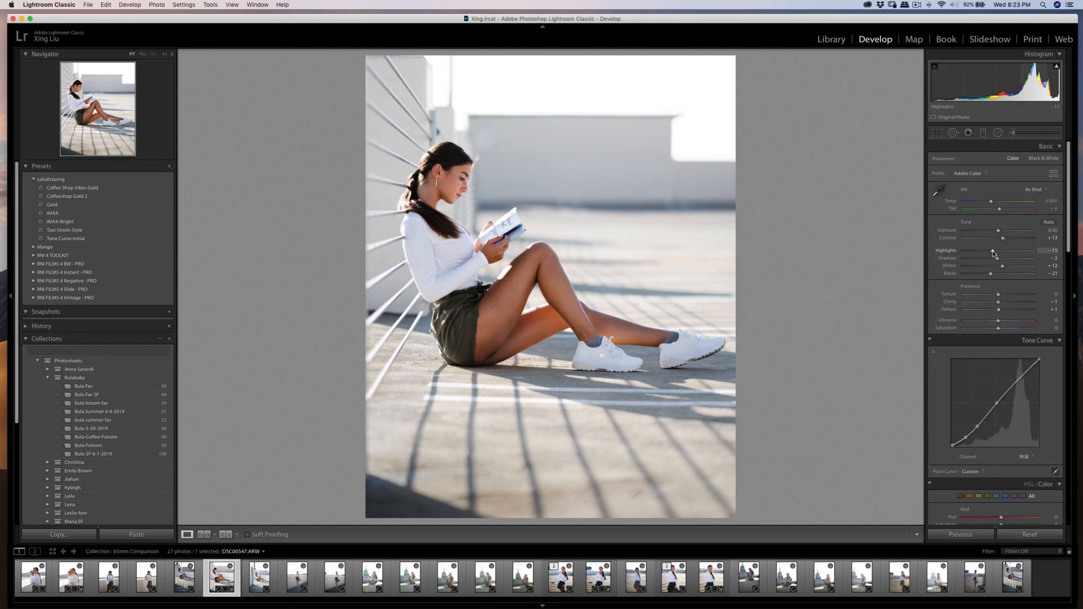
left_click_drag(1002, 238, 1006, 240)
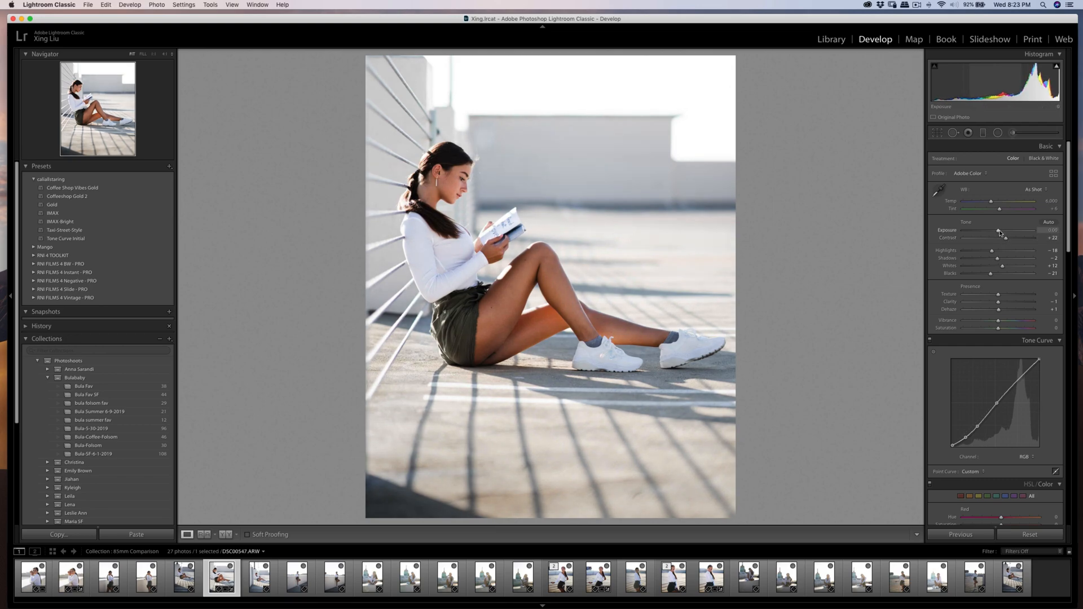
left_click_drag(999, 231, 998, 231)
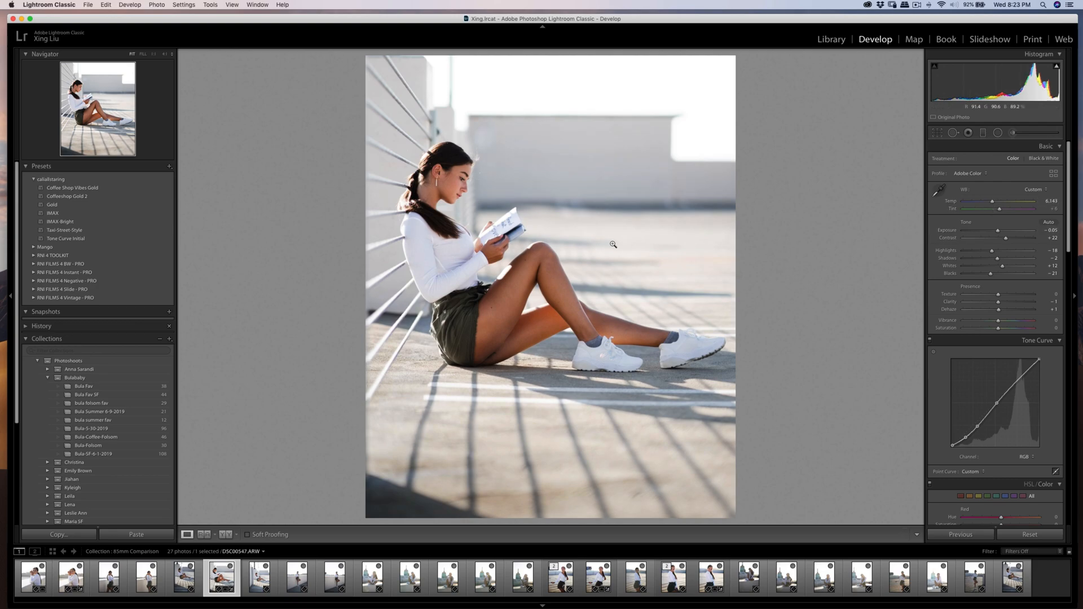
- Shift the photo slightly upward within the 4 x 5 crop frame and apply the crop
left_click(937, 132)
left_click_drag(821, 168, 819, 164)
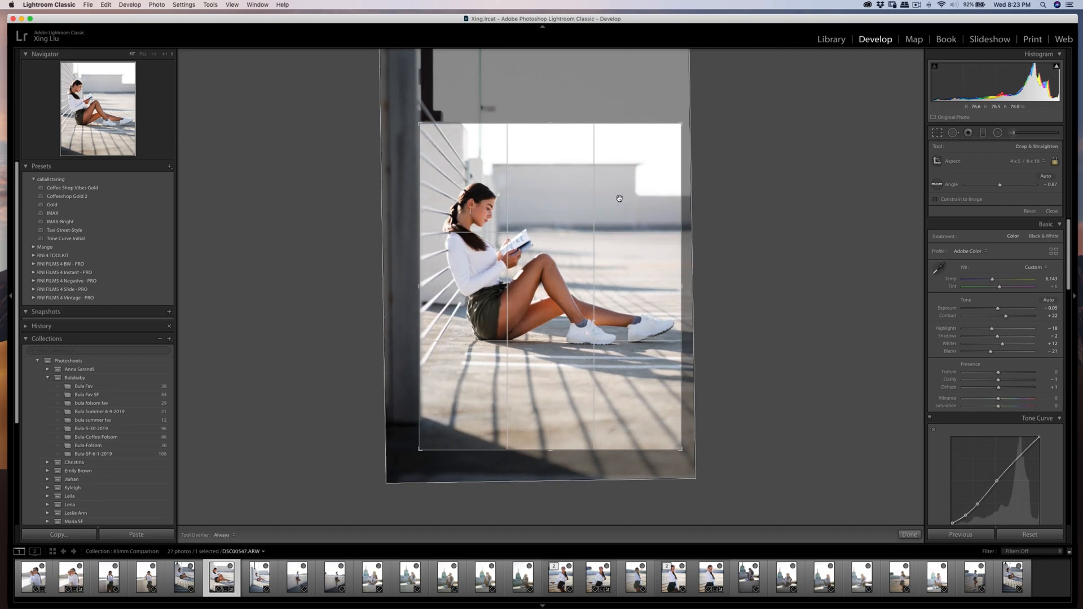
key("Return")
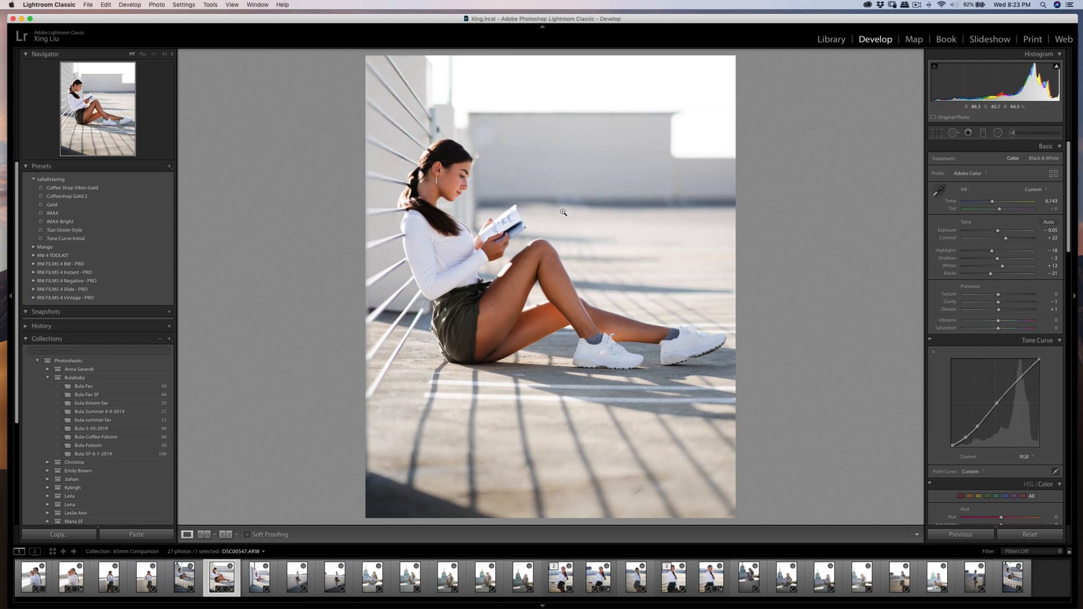
- Open an edit copy of the photo in Portraiture 3 and apply the skin smoothing with the current custom preset
right_click(562, 231)
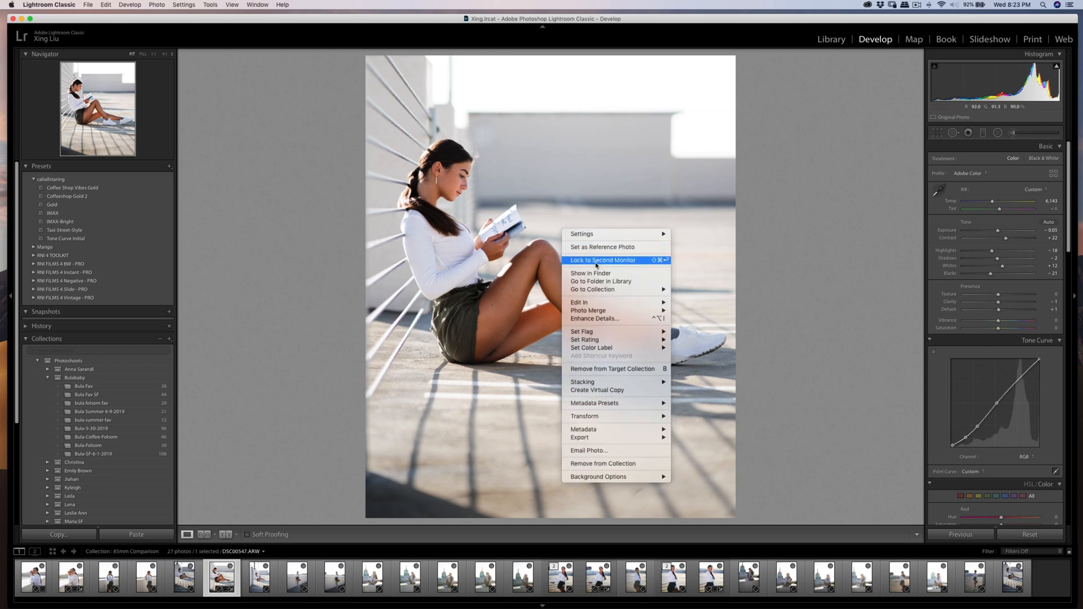
mouse_move(630, 305)
left_click(682, 324)
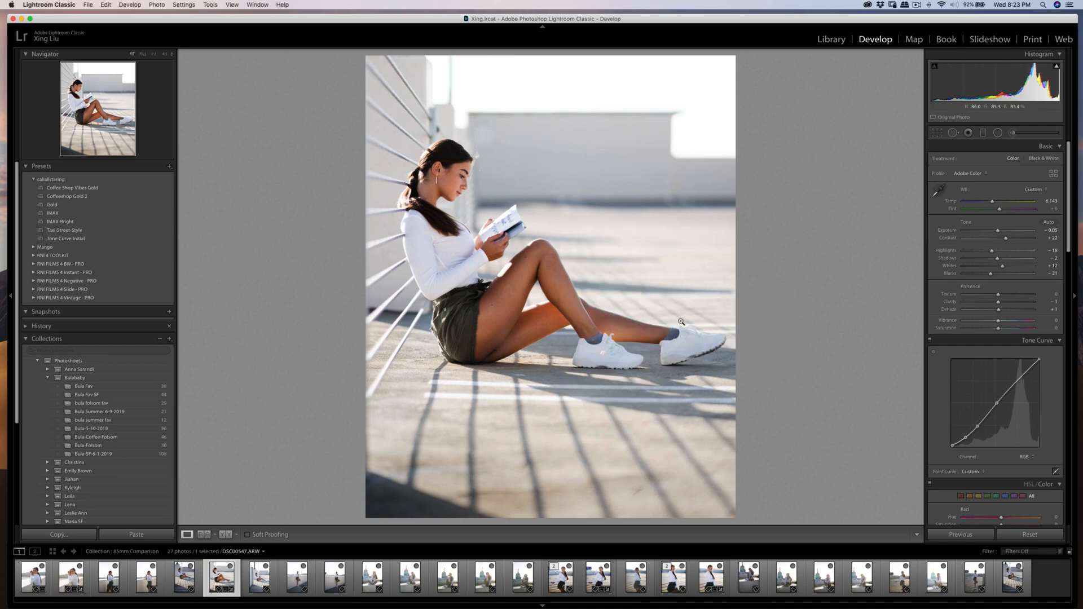
key("Return")
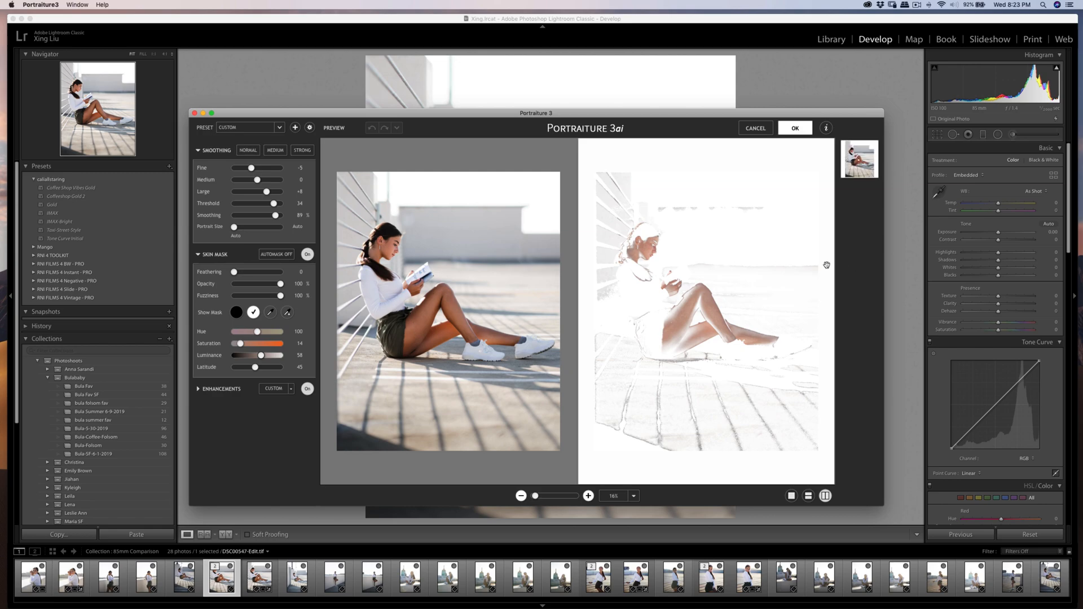
left_click(794, 128)
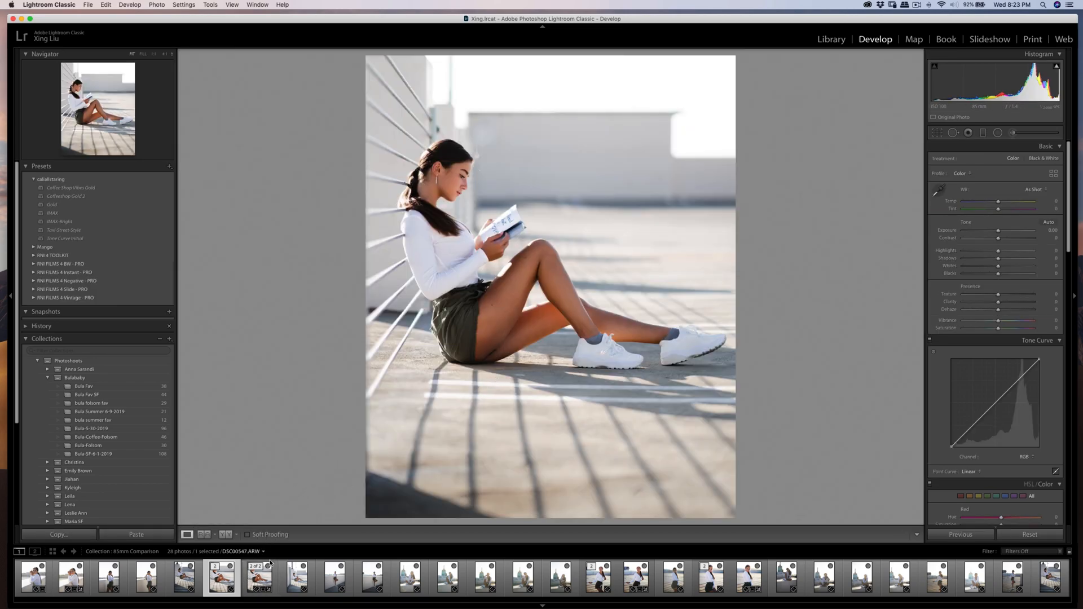
- Export the retouched DSC00547-Edit copy to the hard drive with the current export settings
key("super+shift+e")
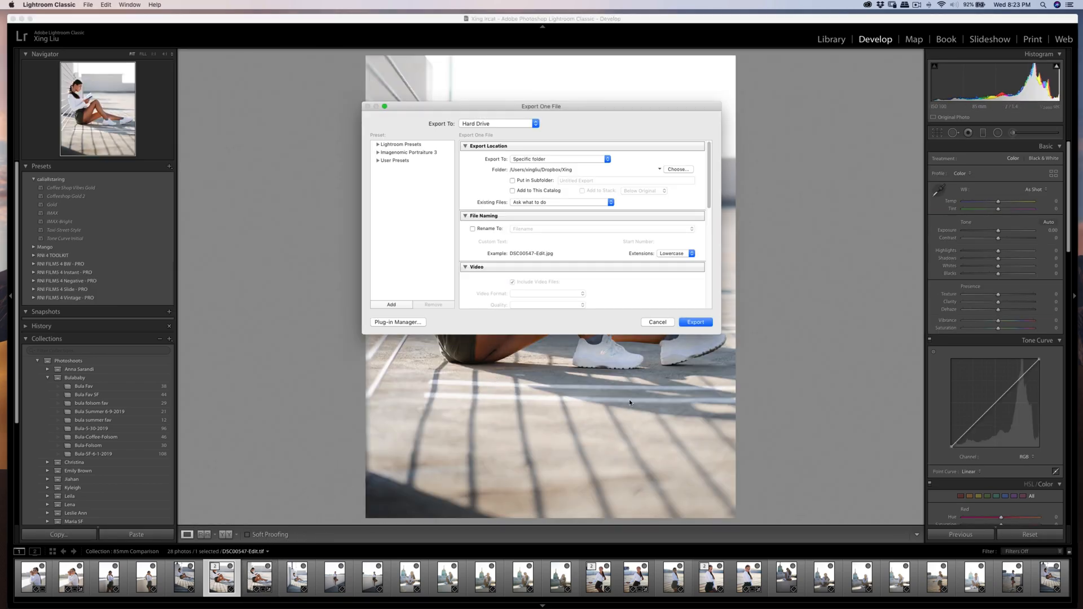
left_click(679, 322)
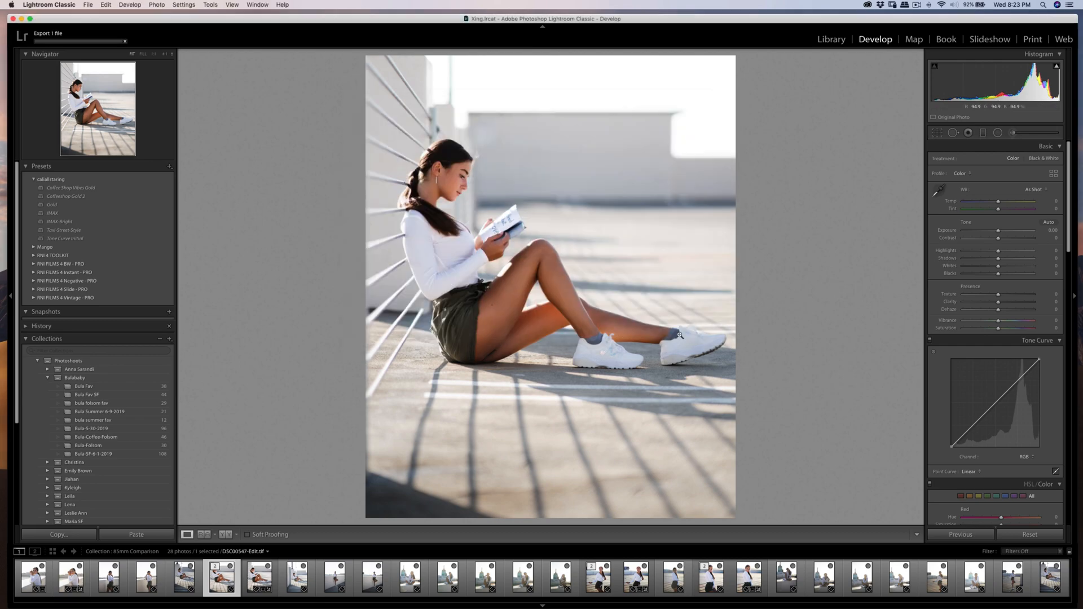
- Copy the develop settings of DSC00547.ARW, leaving out crop and local adjustments, and paste them onto 756A9227.CR3
left_click(254, 572)
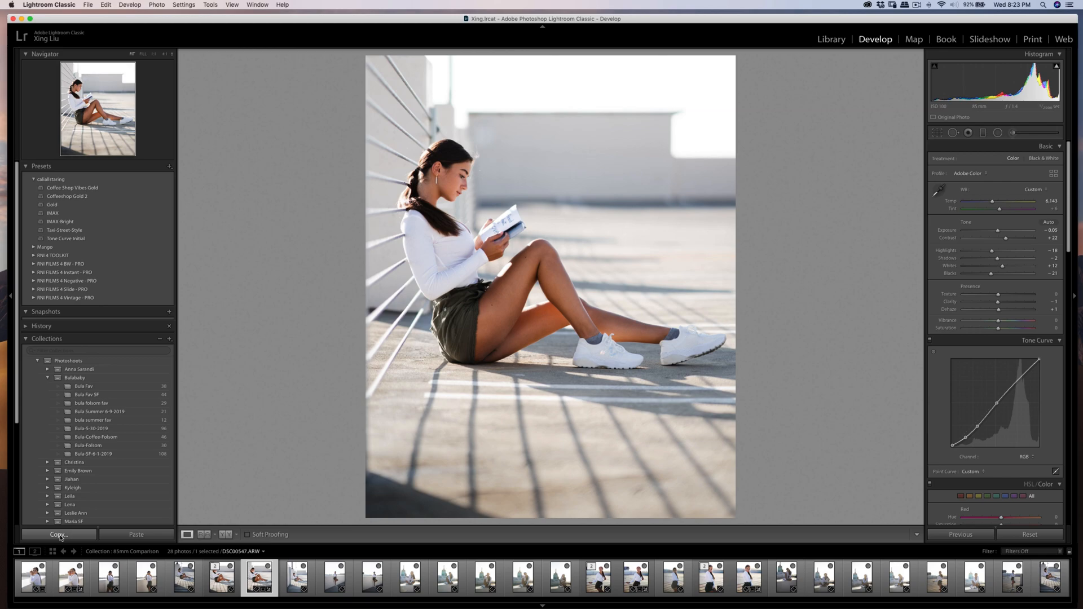
left_click(59, 535)
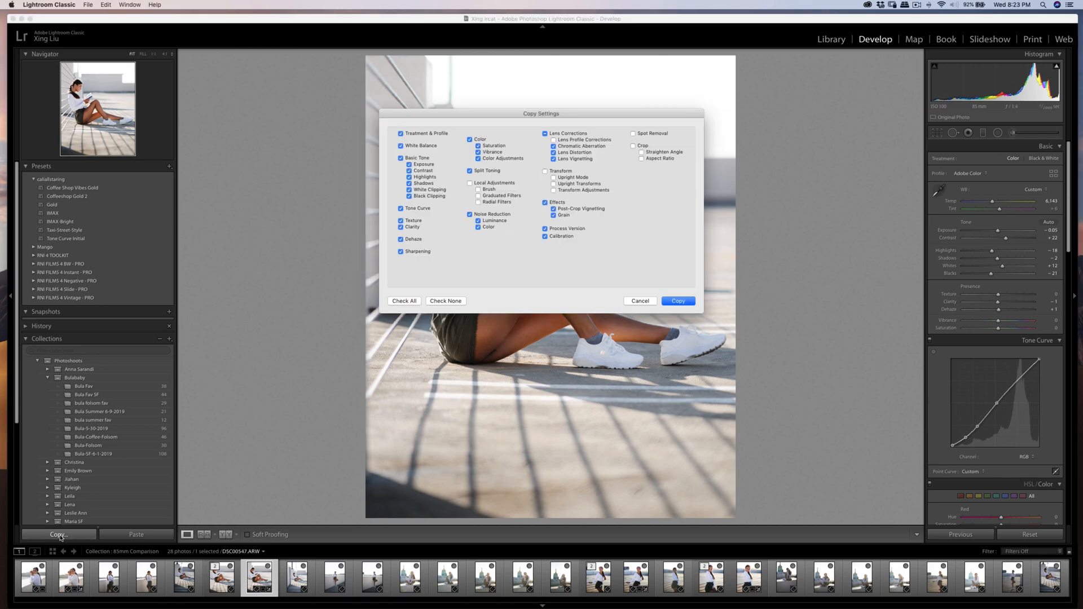
left_click(665, 303)
left_click(180, 581)
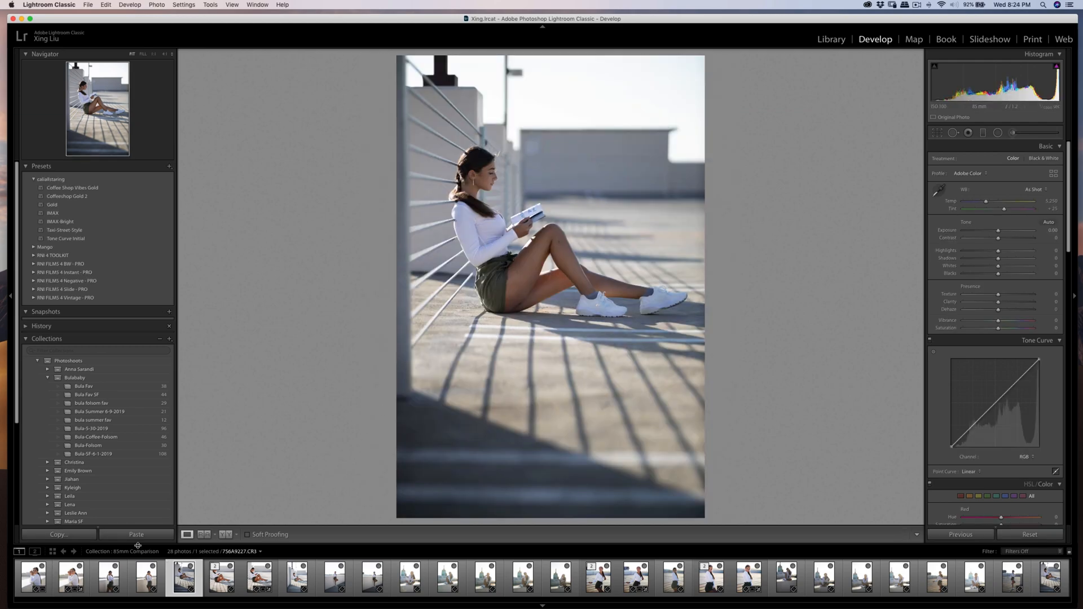
left_click(138, 535)
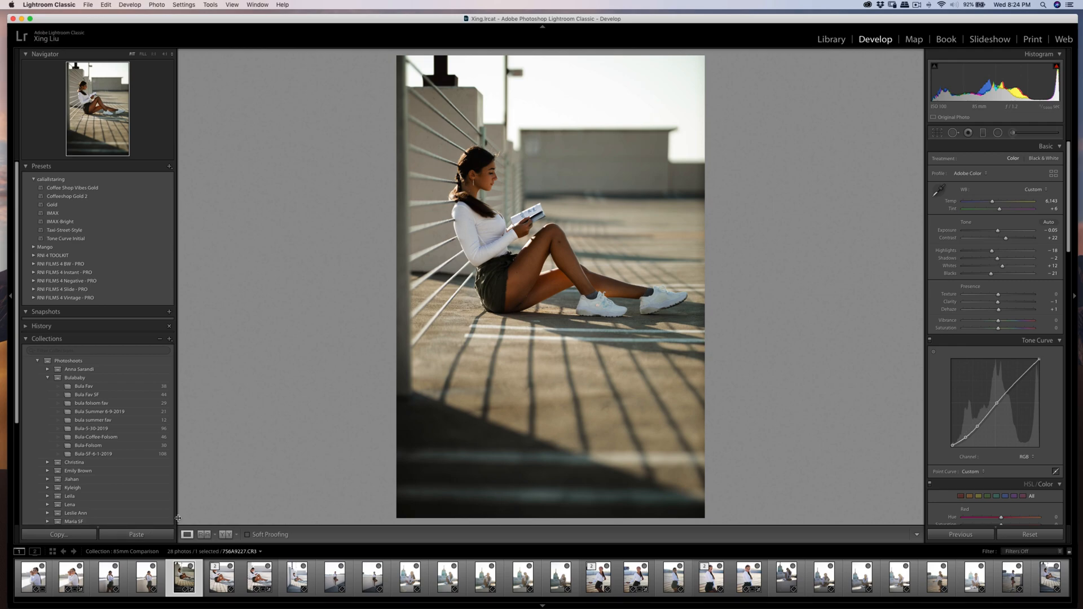
- Compare the pasted look on 756A9227.CR3 with DSC00547.ARW and reset 756A9227.CR3 to its original settings
left_click(257, 584)
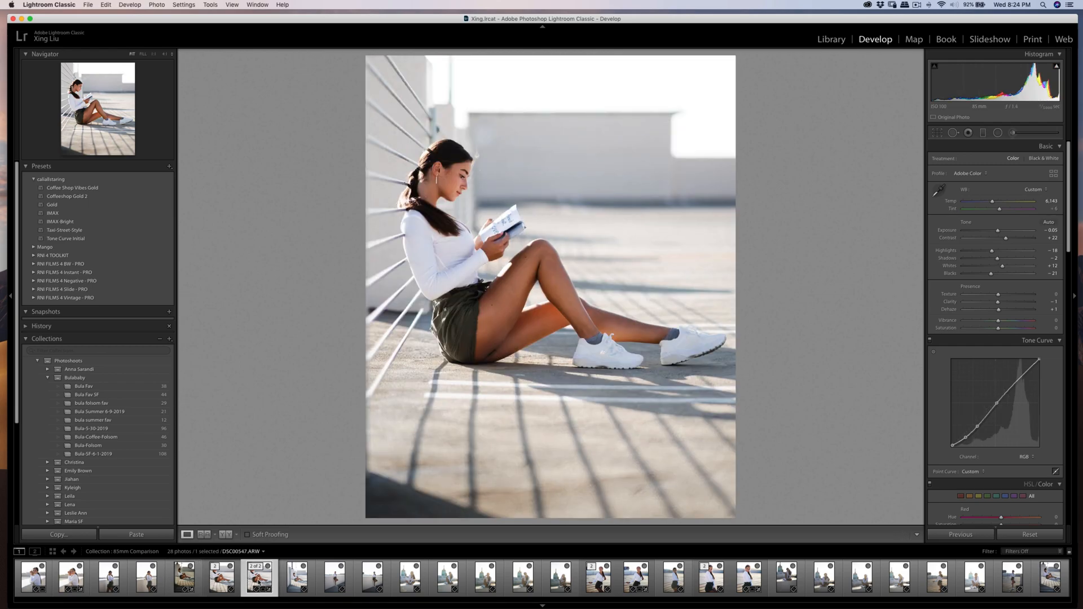
left_click(184, 576)
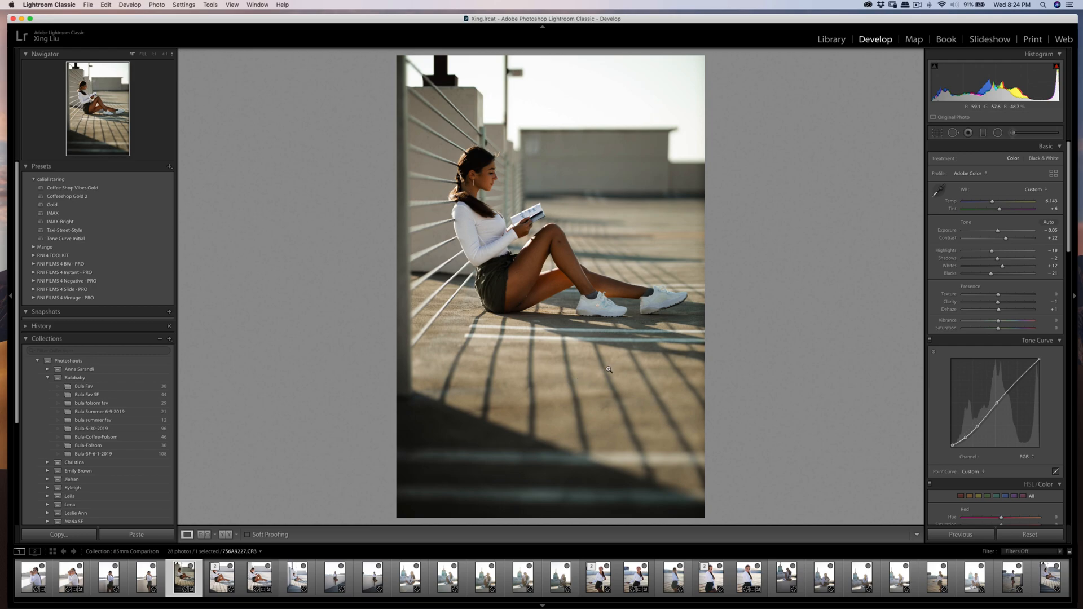
key("super+z")
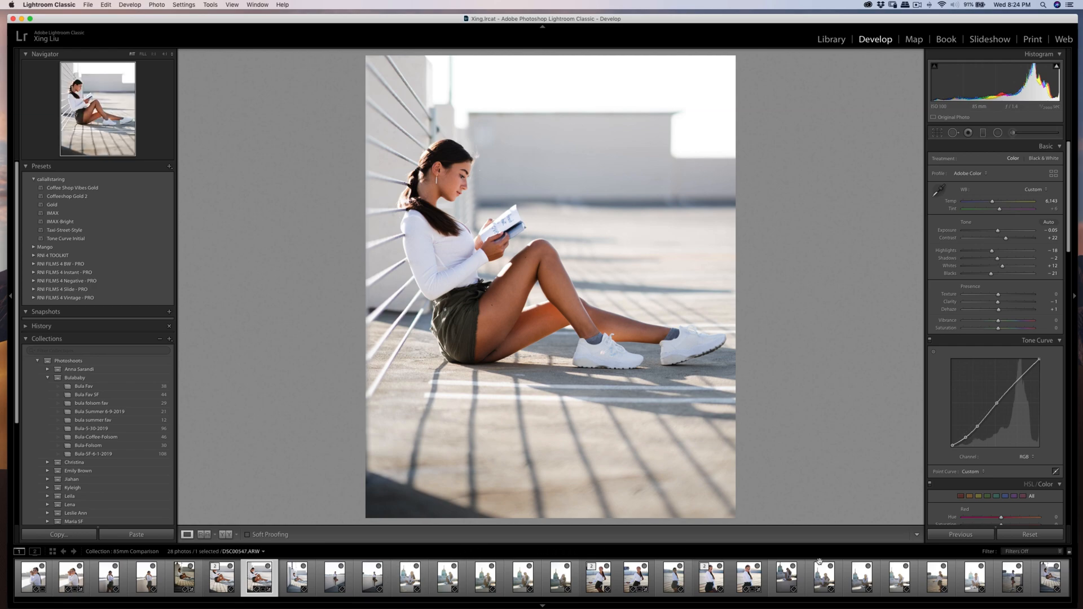
left_click(184, 577)
left_click(994, 539)
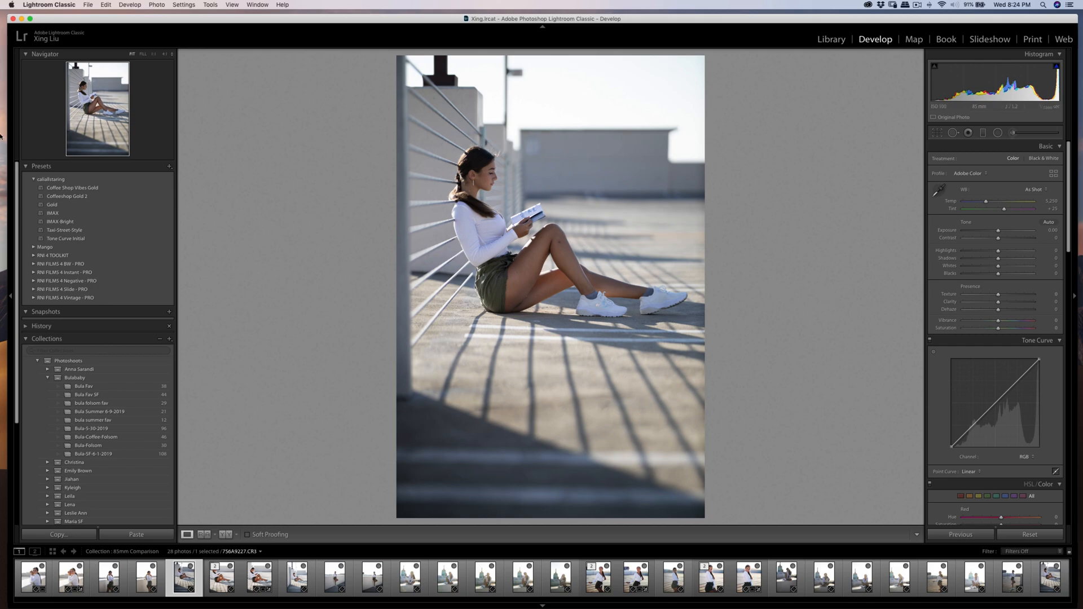
- Apply the Tone Curve Initial preset to 756A9227.CR3 and set Exposure to +0.25, Highlights to -32, Shadows to +12 and Clarity to -2
left_click(65, 240)
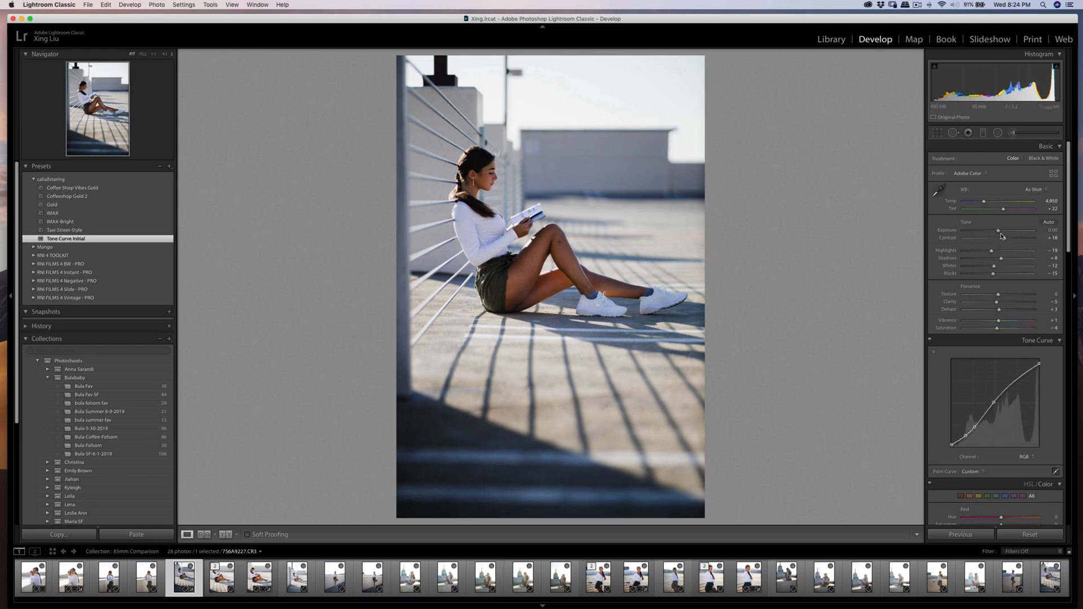
left_click_drag(999, 232, 1001, 233)
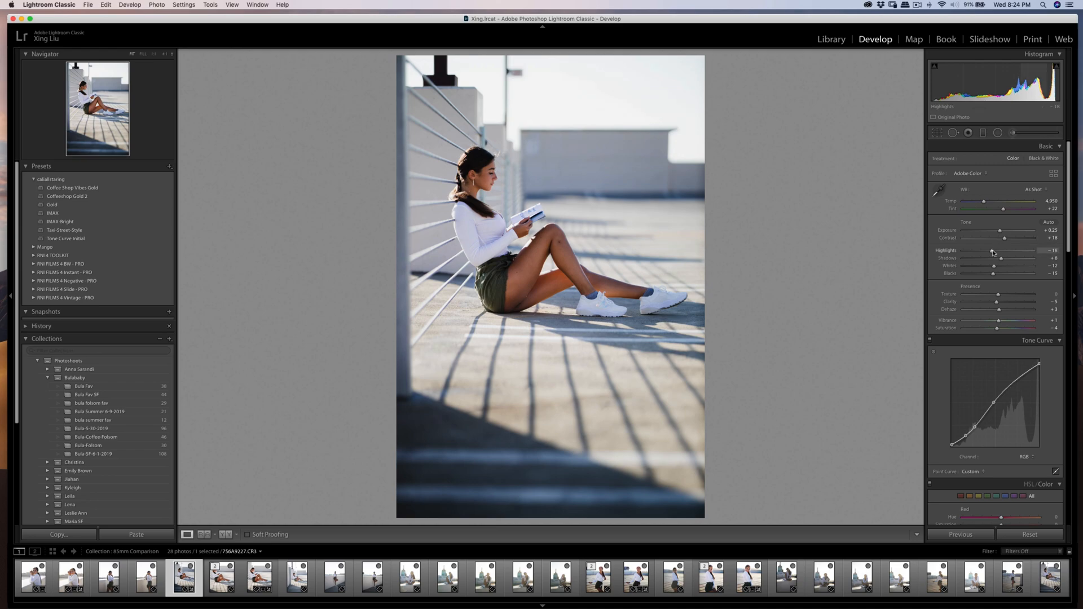
left_click_drag(994, 253, 987, 253)
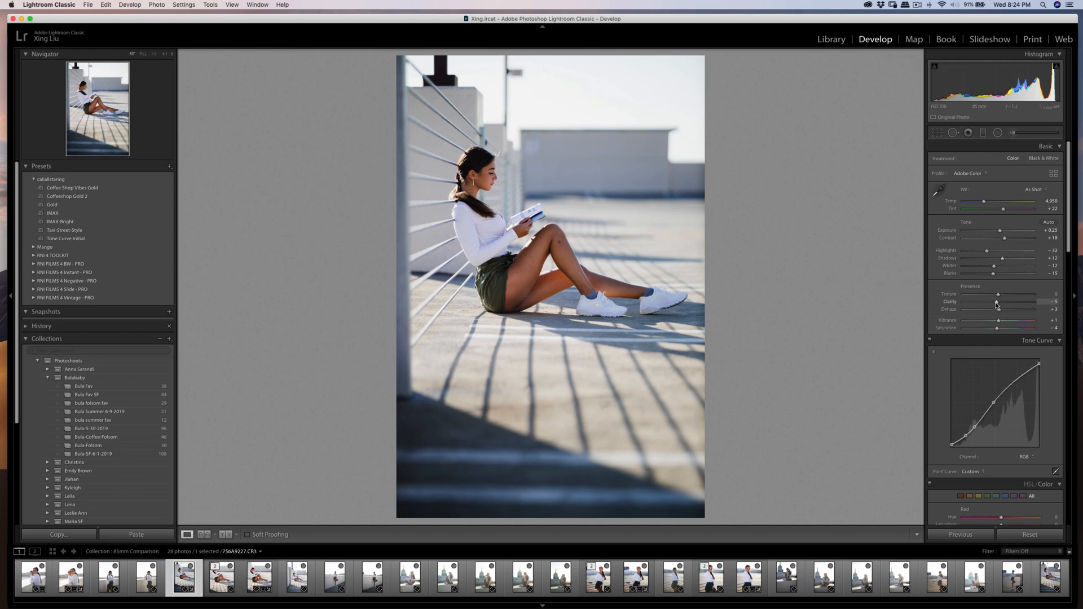
- Fine-tune the midtone point of the tone curve on 756A9227.CR3
left_click_drag(994, 402, 995, 402)
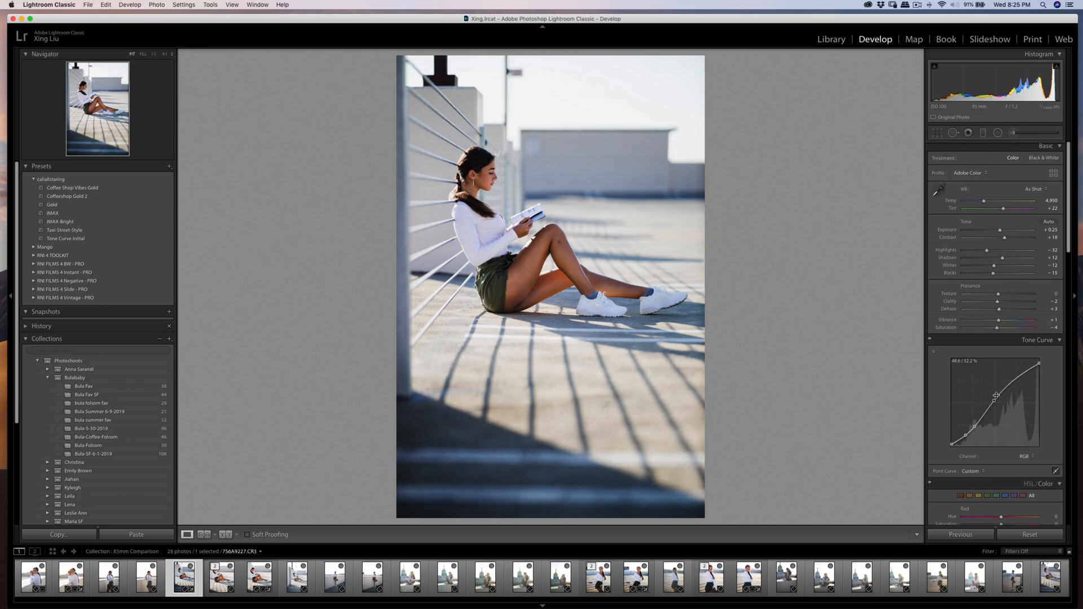
scroll(970, 313, "down", 5)
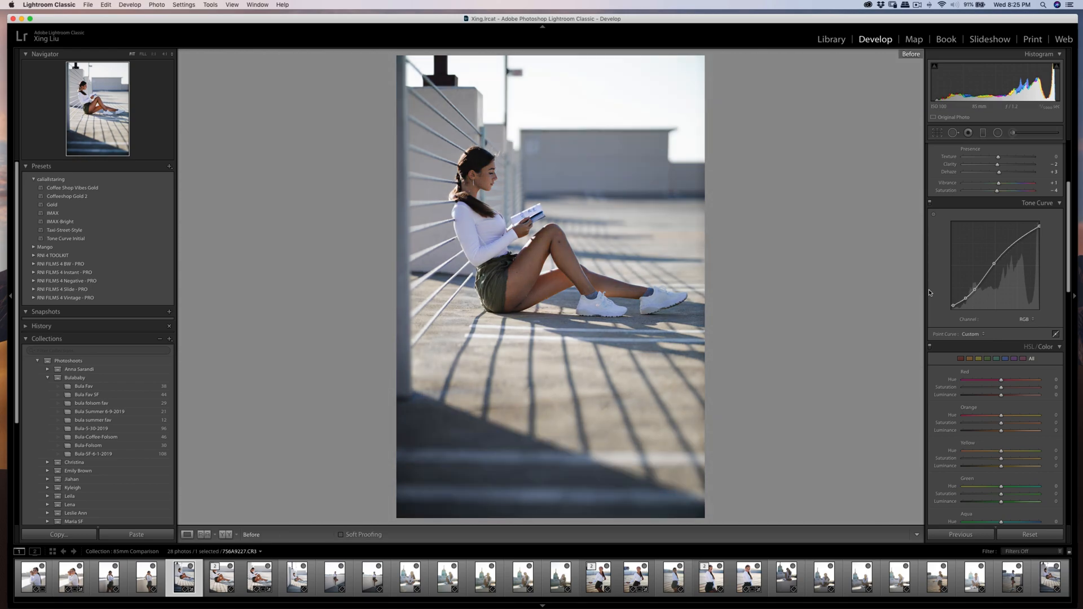
- Heal the dark mark just below the raised knee with Spot Removal, sampling clean skin beneath it
left_click(566, 244)
left_click(953, 133)
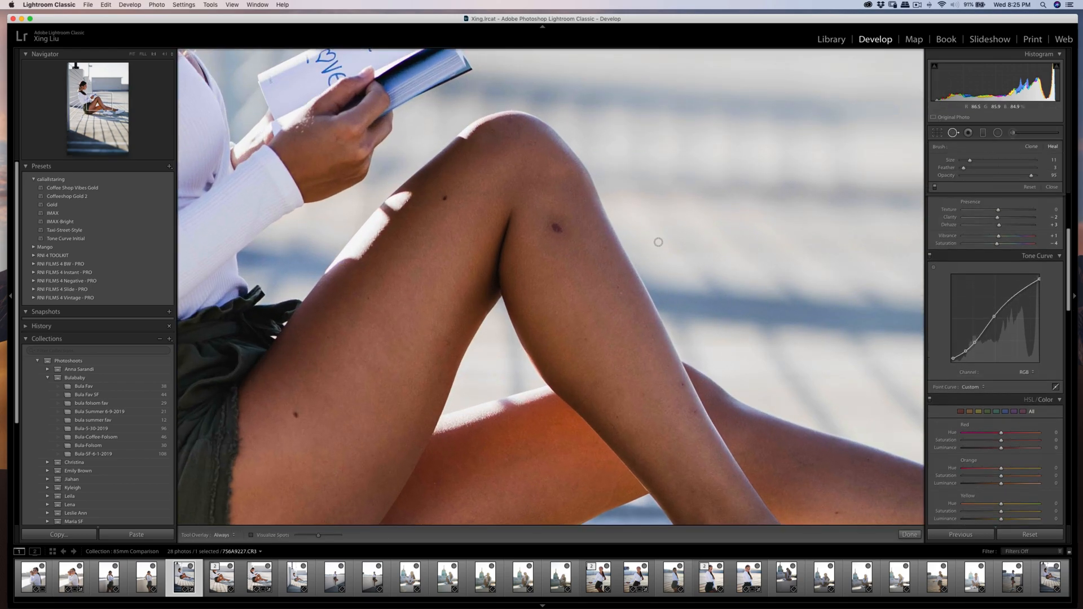
mouse_move(555, 234)
left_mouse_down()
mouse_move(551, 224)
mouse_move(551, 236)
left_mouse_up()
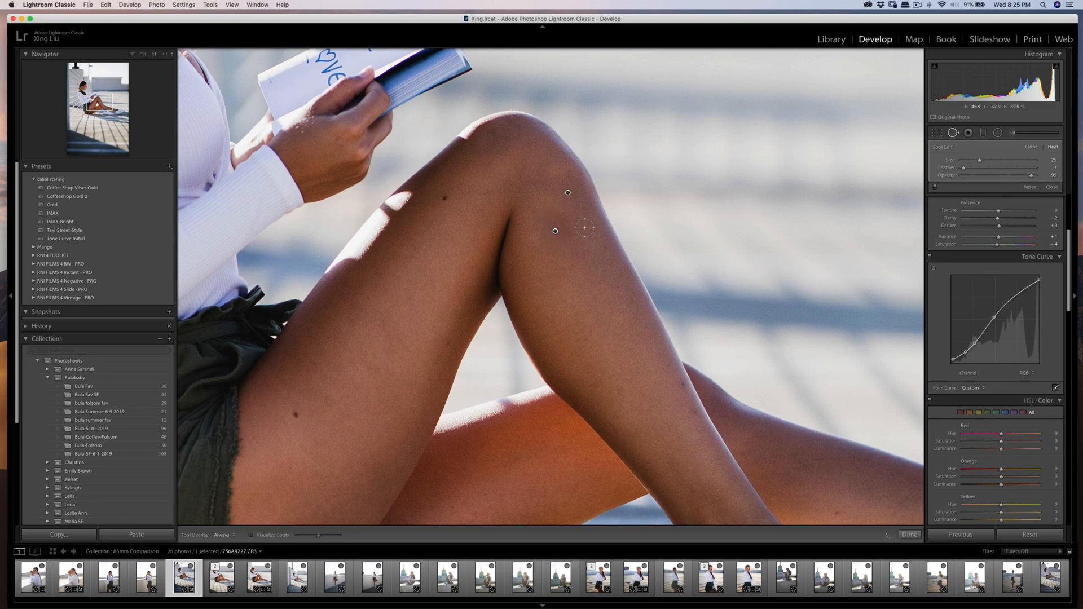
mouse_move(572, 196)
left_mouse_down()
mouse_move(577, 300)
mouse_move(571, 275)
left_mouse_up()
left_click(909, 535)
left_click(676, 329)
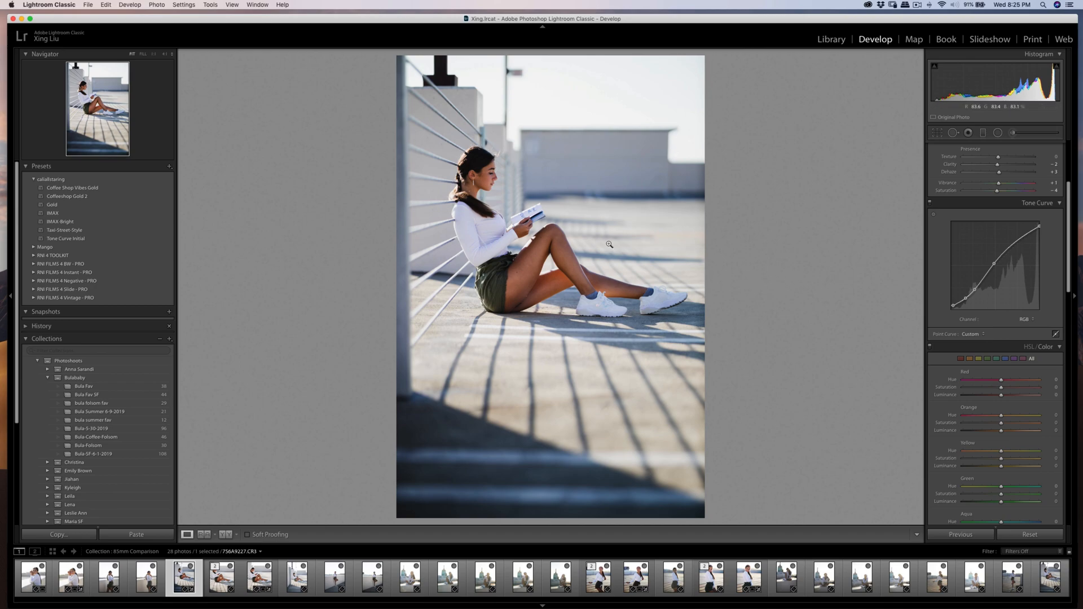
- Set Orange saturation to -10, Yellow saturation to -19 and luminance to -9, and Blue saturation to -63 and luminance to -45
scroll(1004, 374, "down", 3)
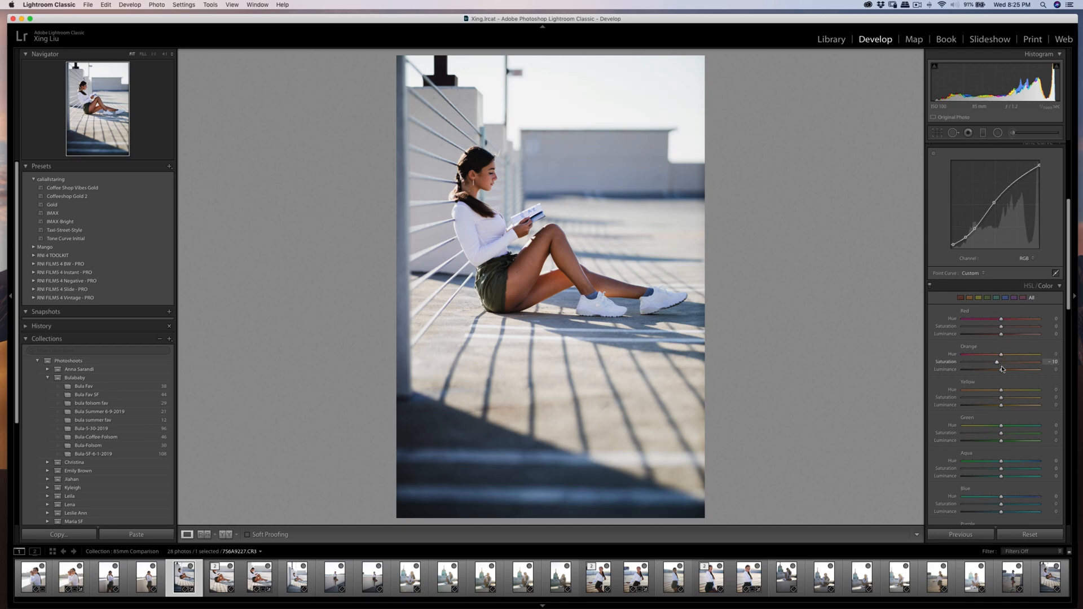
left_click_drag(1001, 398, 999, 398)
left_click(997, 404)
mouse_move(1001, 504)
left_mouse_down()
mouse_move(994, 512)
mouse_move(1041, 507)
mouse_move(983, 512)
left_mouse_up()
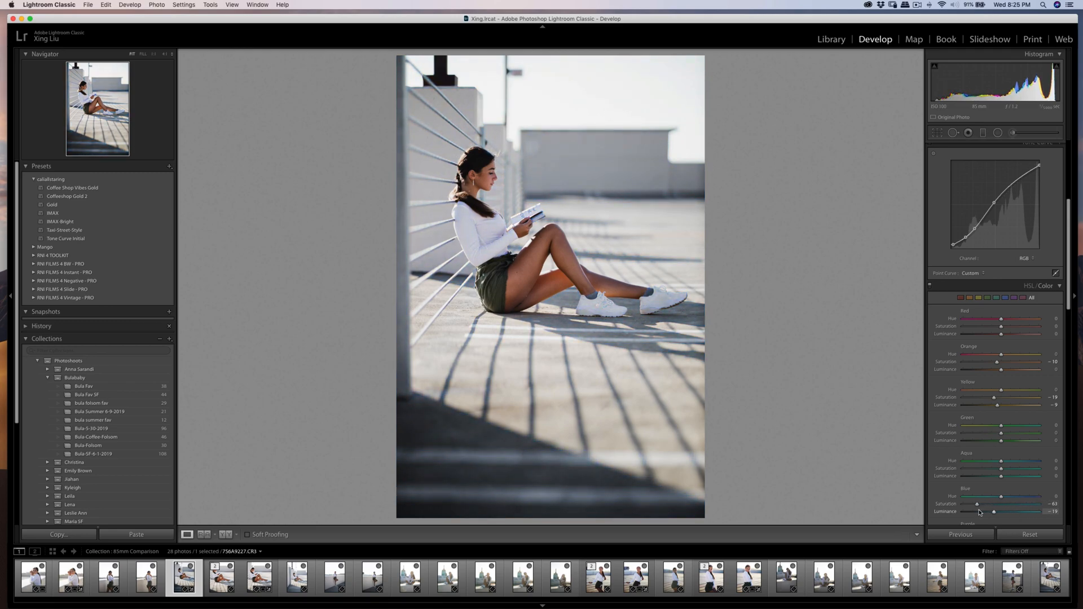
left_click_drag(994, 512, 984, 512)
- Set Green saturation to -32 and luminance to -19, and Orange saturation to -8 and luminance to +7
scroll(988, 476, "down", 4)
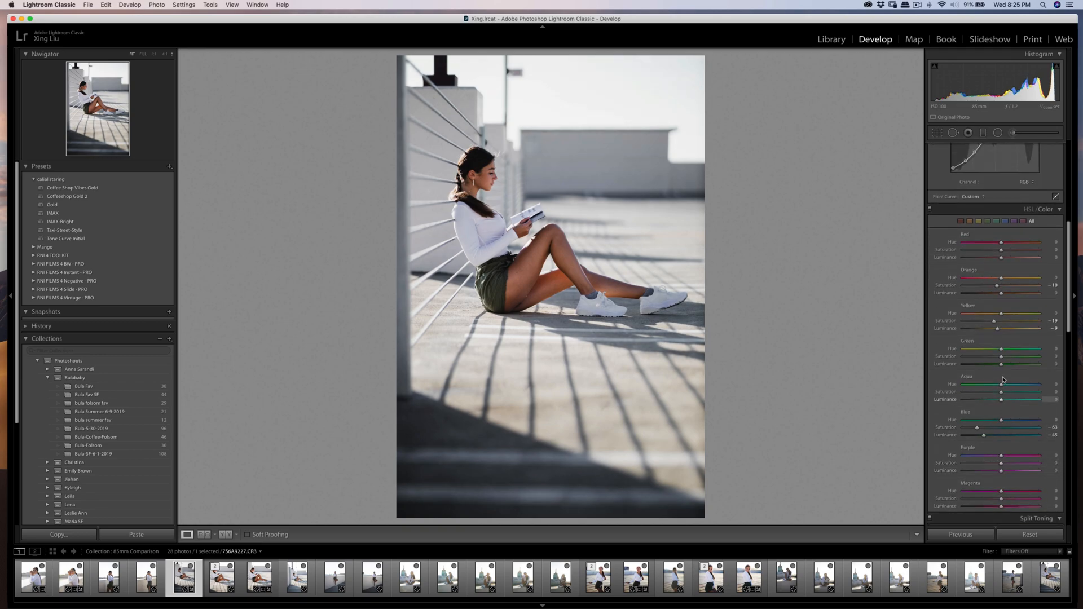
left_click_drag(1002, 357, 995, 368)
left_click_drag(992, 359, 988, 358)
mouse_move(1008, 295)
left_mouse_down()
mouse_move(997, 295)
mouse_move(1006, 299)
left_mouse_up()
- Set Purple saturation to -17 and luminance to -10, Magenta to -13 and -12, and Aqua to -23 and -10
scroll(956, 412, "down", 3)
left_click_drag(1001, 382, 1001, 419)
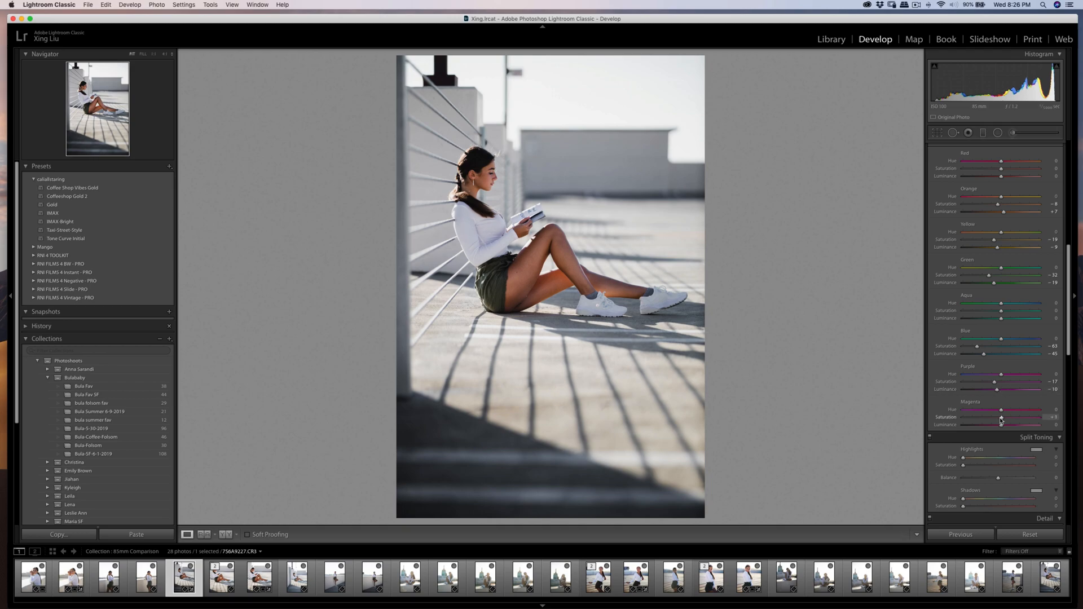
left_click(996, 424)
left_click_drag(1001, 311, 998, 321)
- Set Contrast to +28 on 756A9227.CR3
scroll(1012, 293, "up", 2)
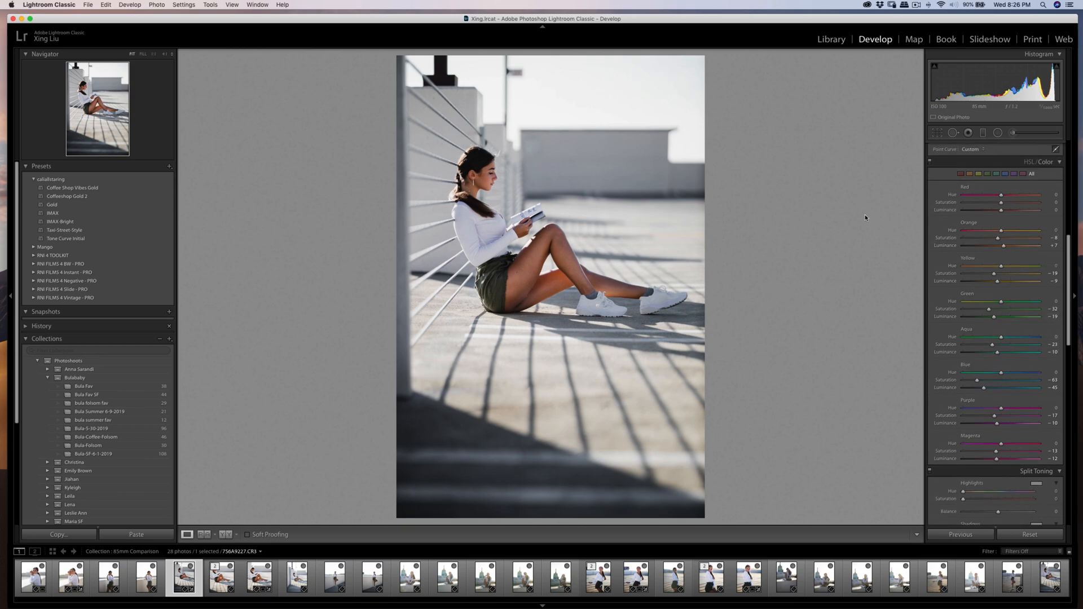
scroll(963, 223, "up", 10)
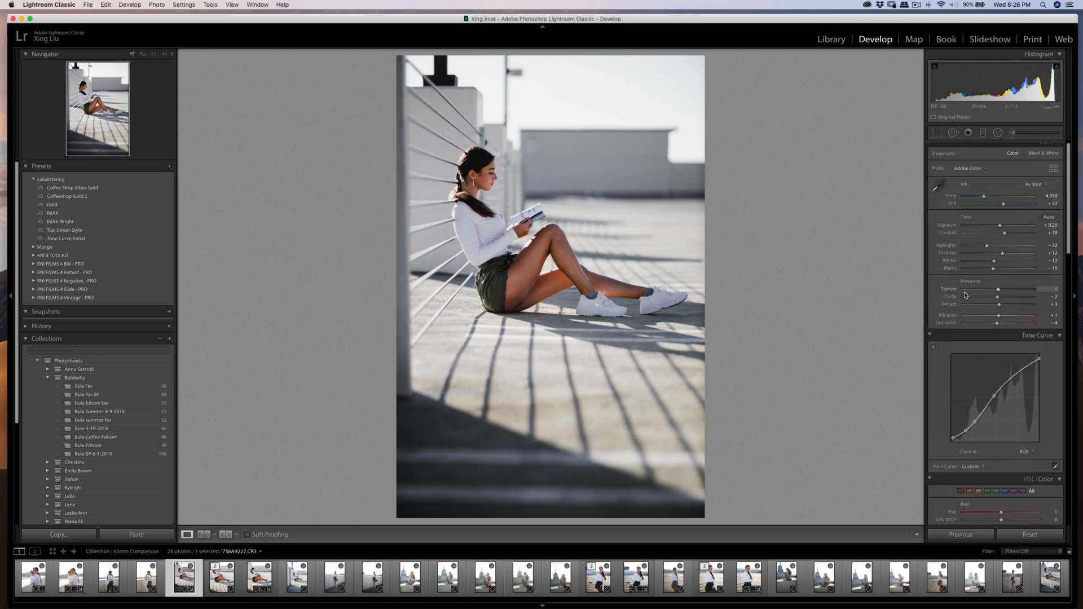
left_click_drag(1005, 233, 1010, 236)
- Crop the photo to the 4 x 5 / 8 x 10 aspect, framing the seated woman and cutting the pillar and dark foreground
left_click(937, 133)
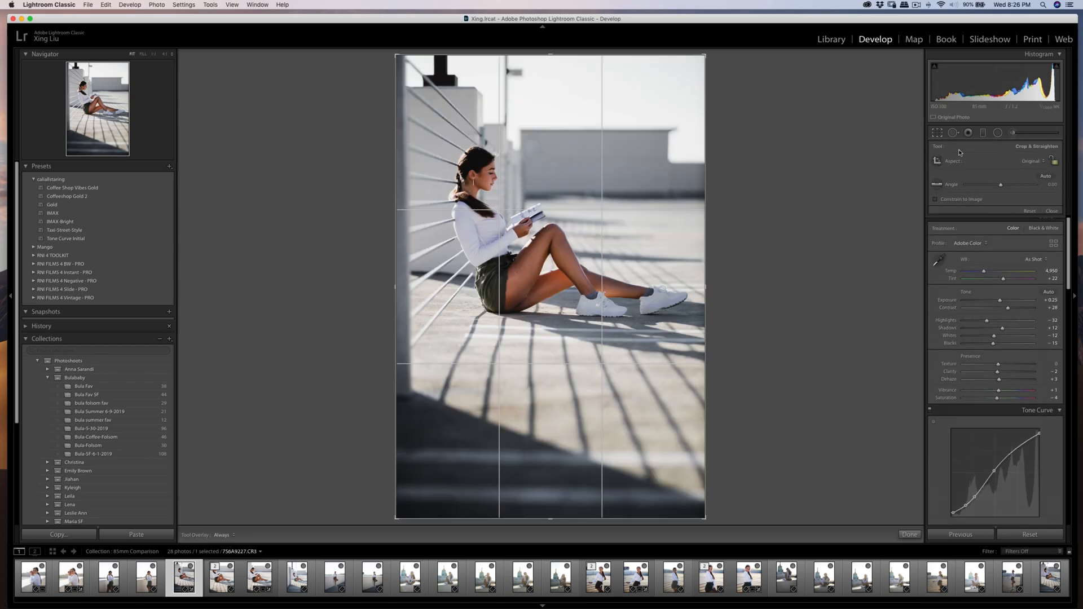
left_click(1017, 162)
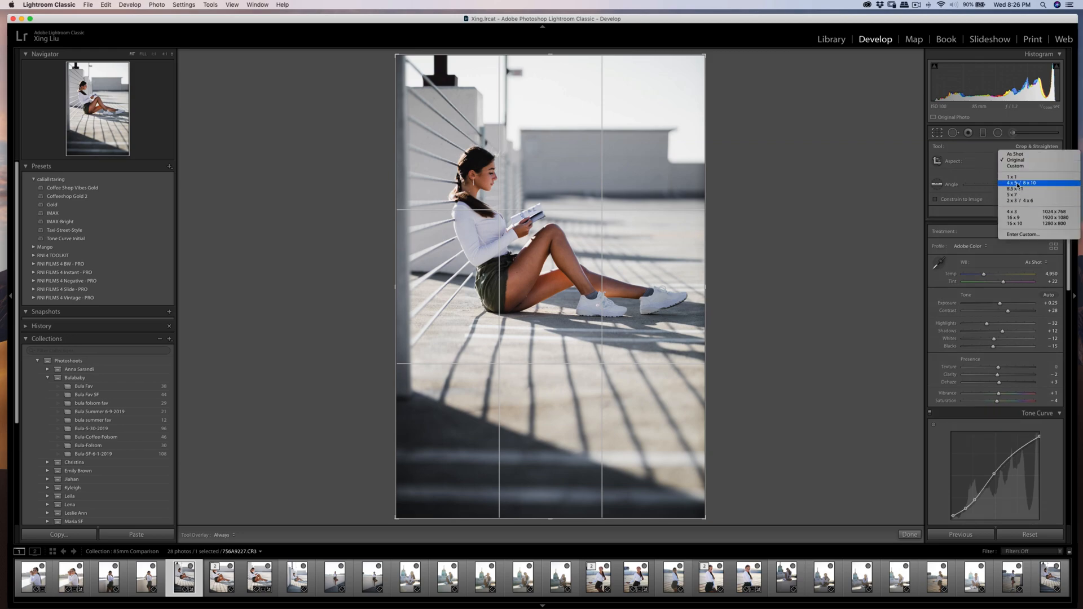
left_click(1020, 183)
left_click_drag(397, 95, 409, 111)
left_click_drag(493, 182, 506, 220)
left_click_drag(638, 423, 629, 427)
left_click_drag(500, 361, 500, 362)
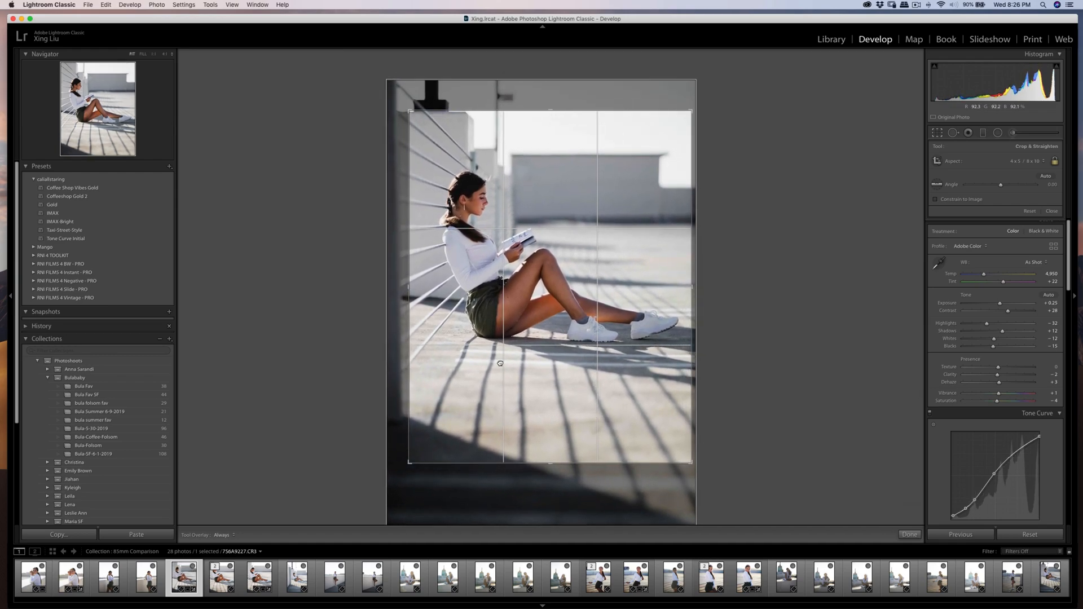
left_click_drag(452, 265, 434, 308)
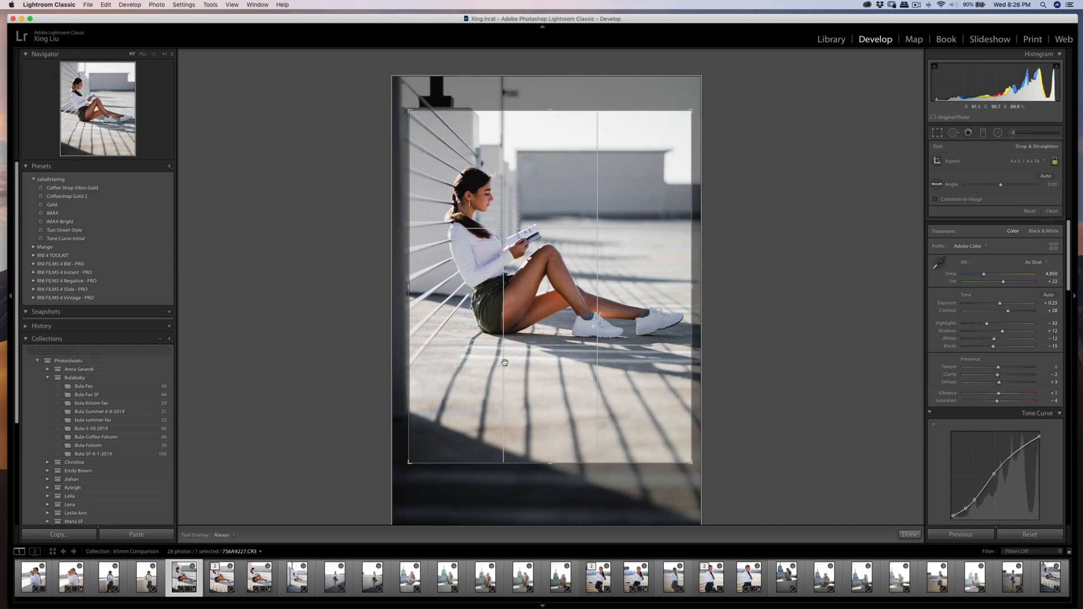
- Tighten the crop frame slightly, reposition the photo inside it and apply the crop
left_click_drag(692, 463, 693, 466)
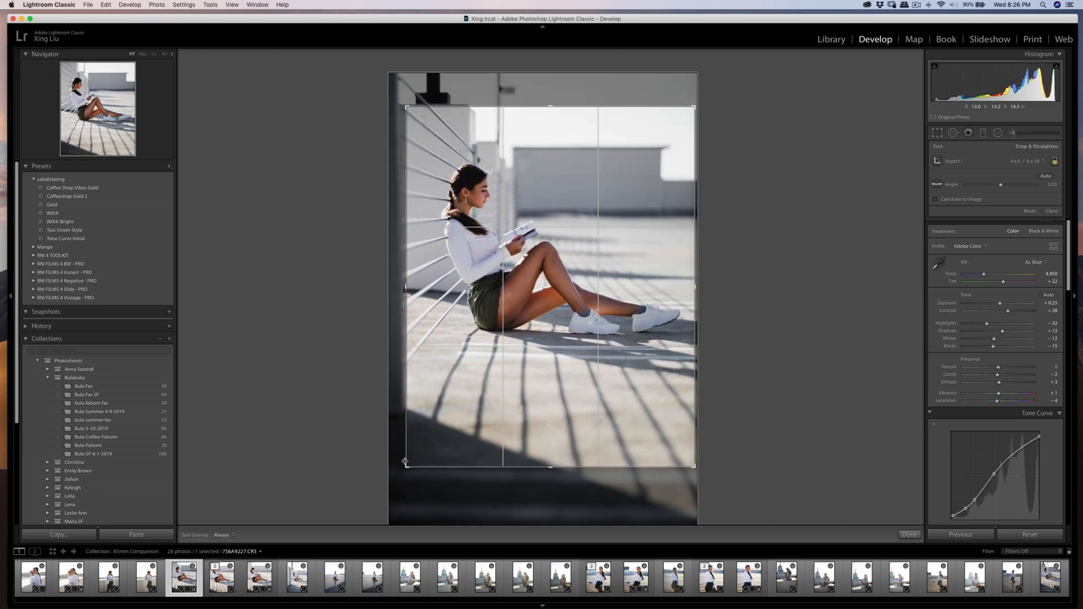
left_click_drag(407, 467, 410, 461)
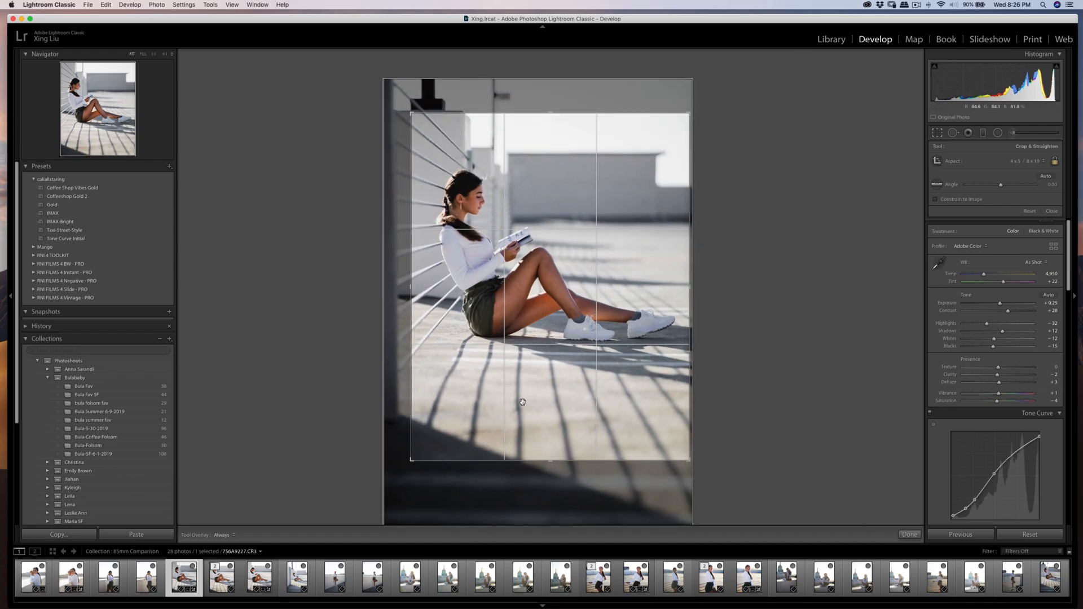
left_click_drag(539, 397, 540, 397)
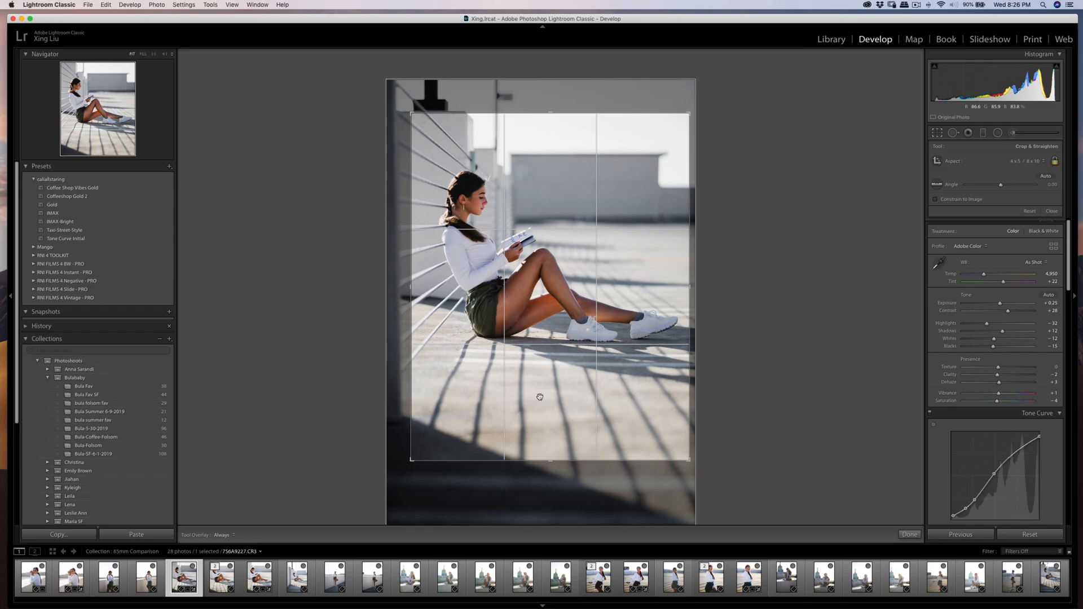
left_click_drag(536, 406, 537, 407)
key("Return")
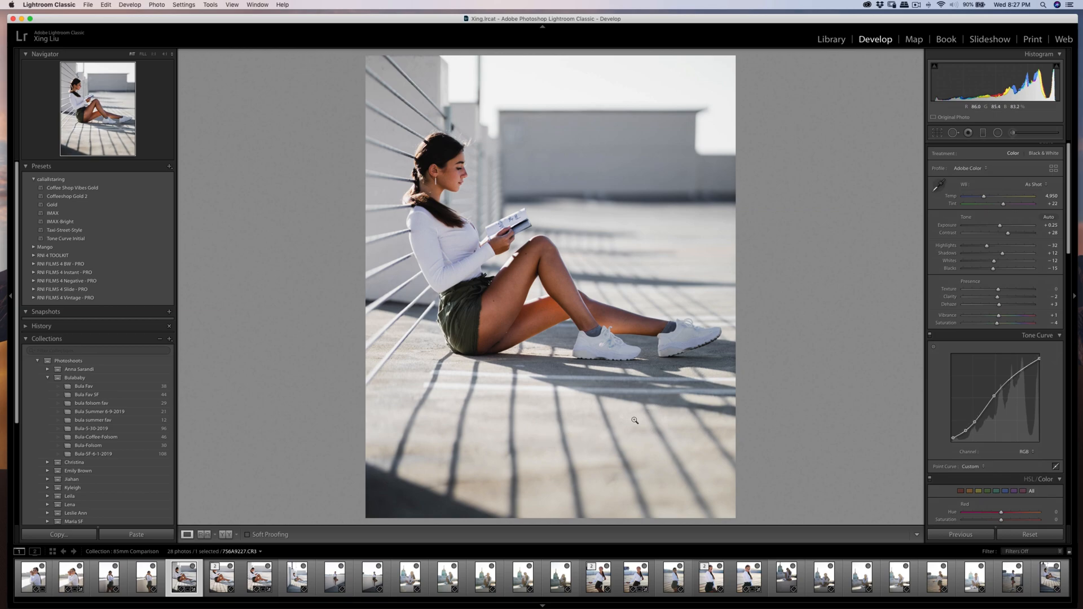
- Set Contrast to +36 and compare the edited photo with its before view
left_click_drag(1009, 233, 1010, 237)
key("backslash")
key("backslash")
key("backslash")
key("backslash")
key("backslash")
key("backslash")
- Open a copy of 756A9227.CR3 with Lightroom adjustments in Imagenomic Portraiture 3
right_click(599, 313)
mouse_move(648, 388)
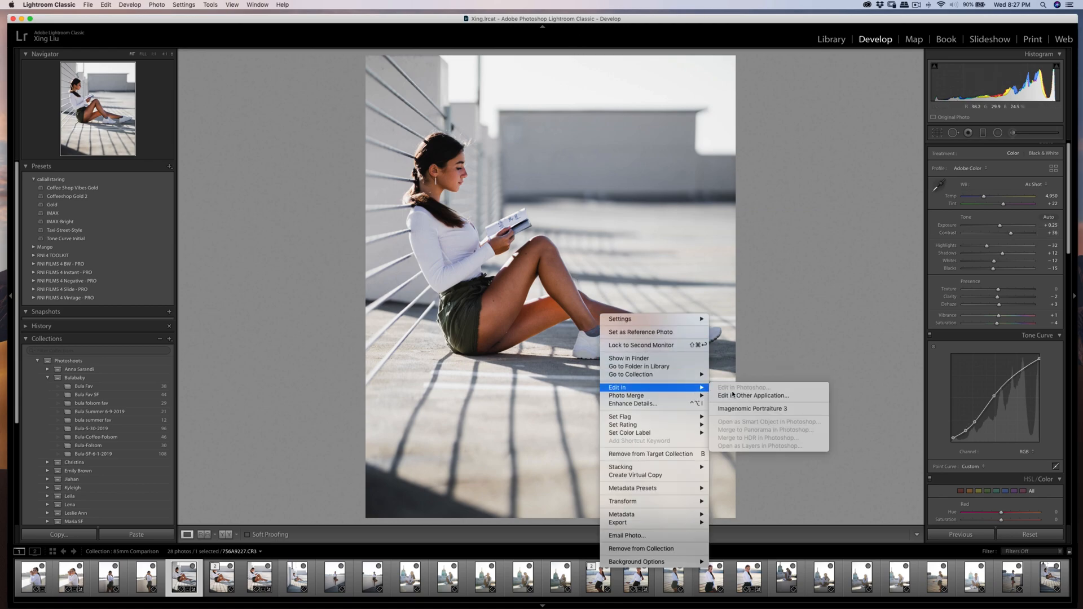
left_click(745, 408)
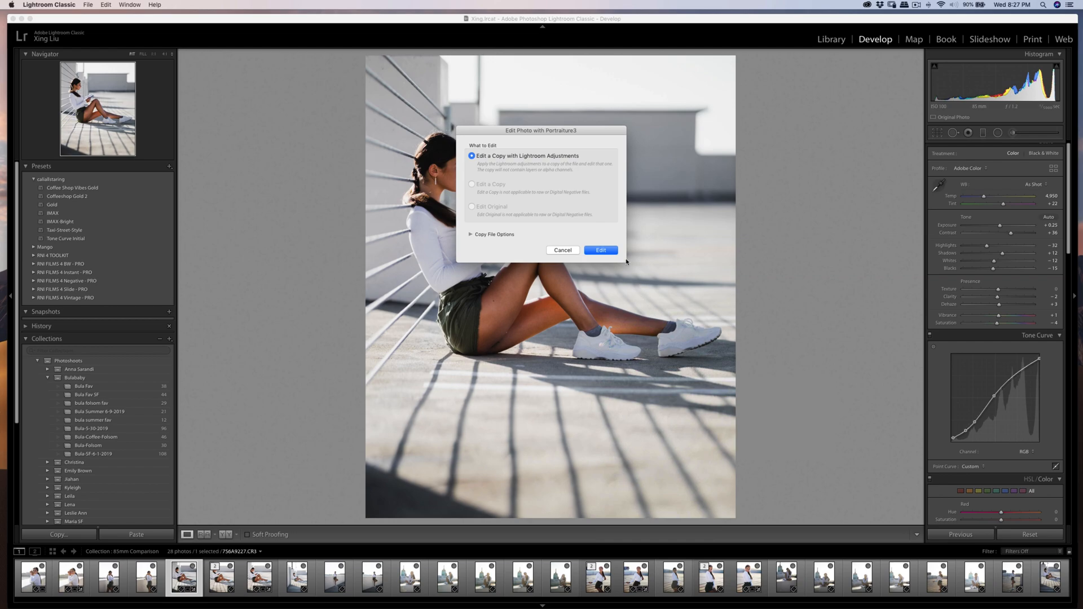
left_click(605, 251)
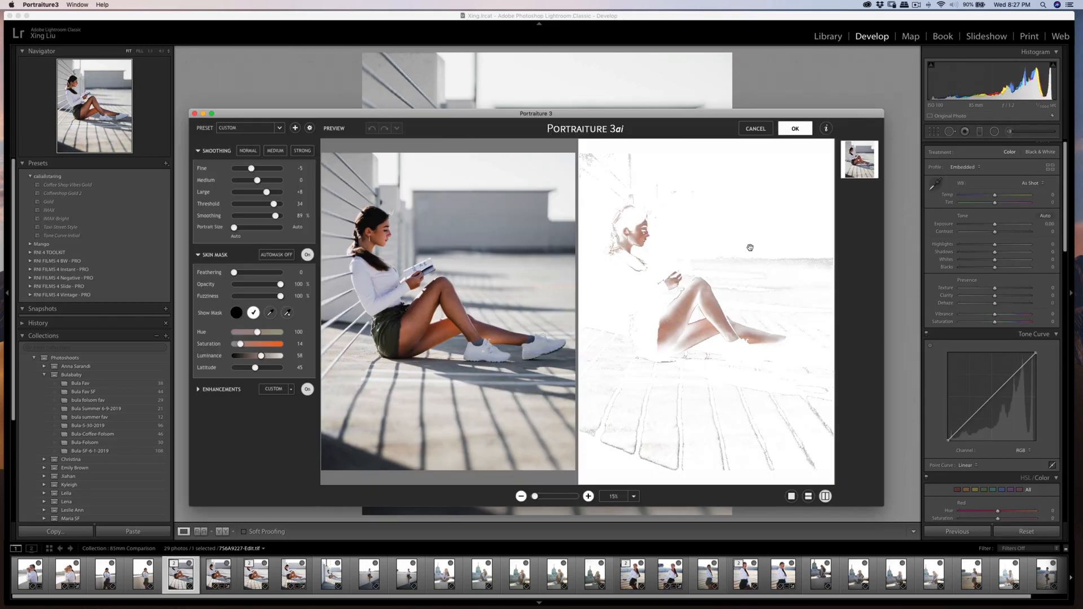
- Sample the facial skin for the Portraiture skin mask and apply the smoothing to the copy
left_click(287, 312)
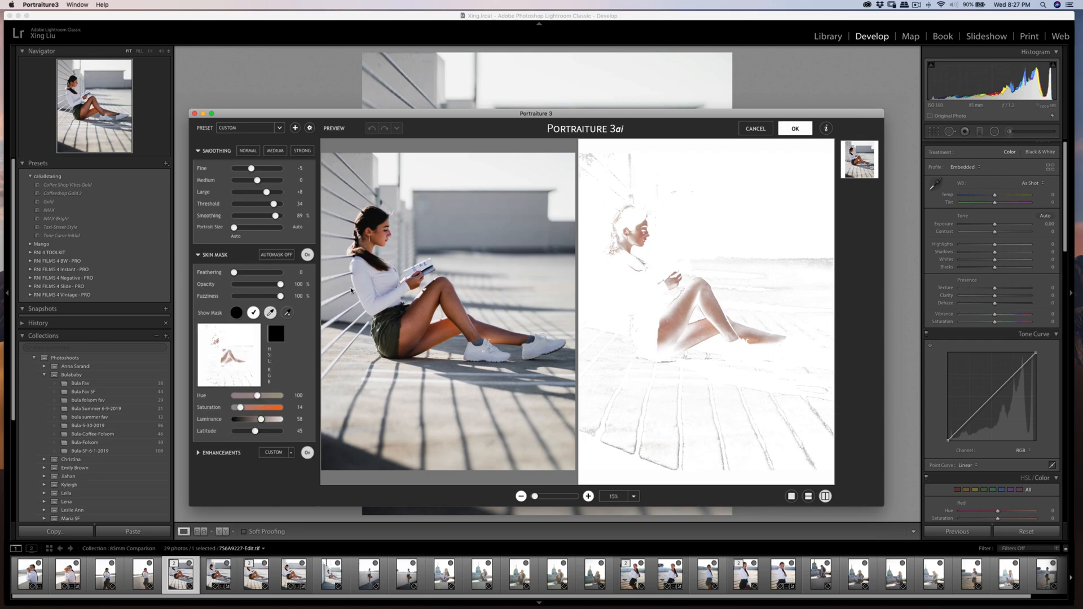
left_click(644, 232)
left_click(797, 129)
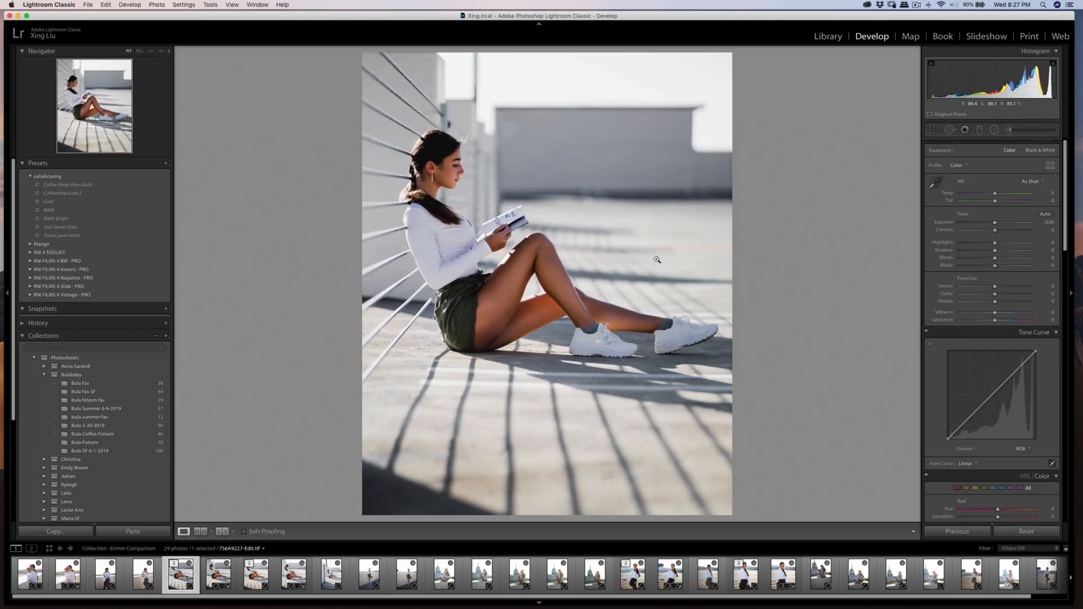
- Export the smoothed 756A9227-Edit copy to the hard drive with the current export settings
key("super+shift+e")
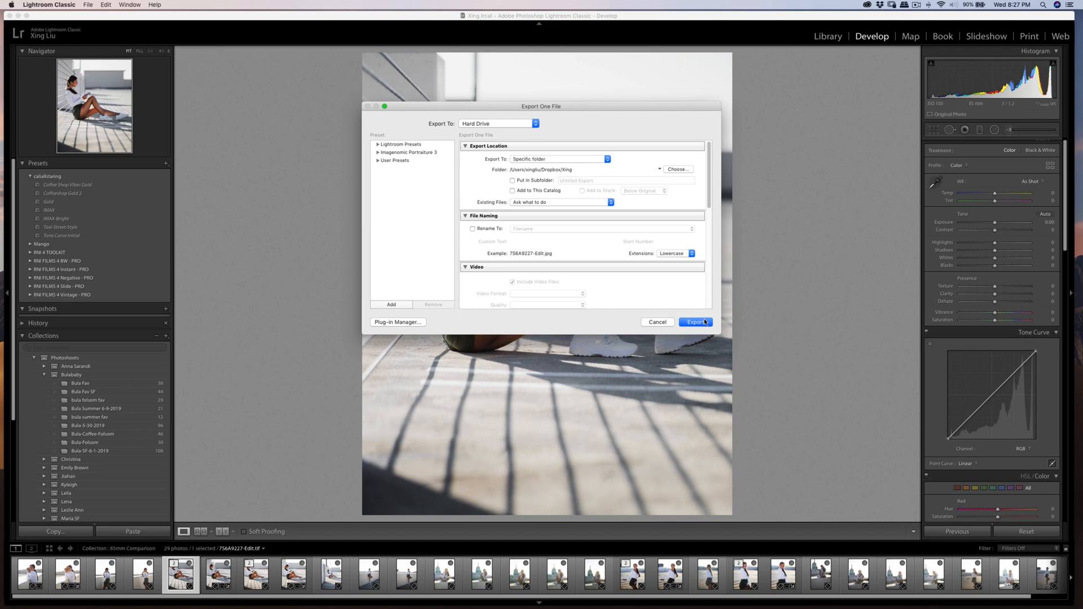
left_click(705, 322)
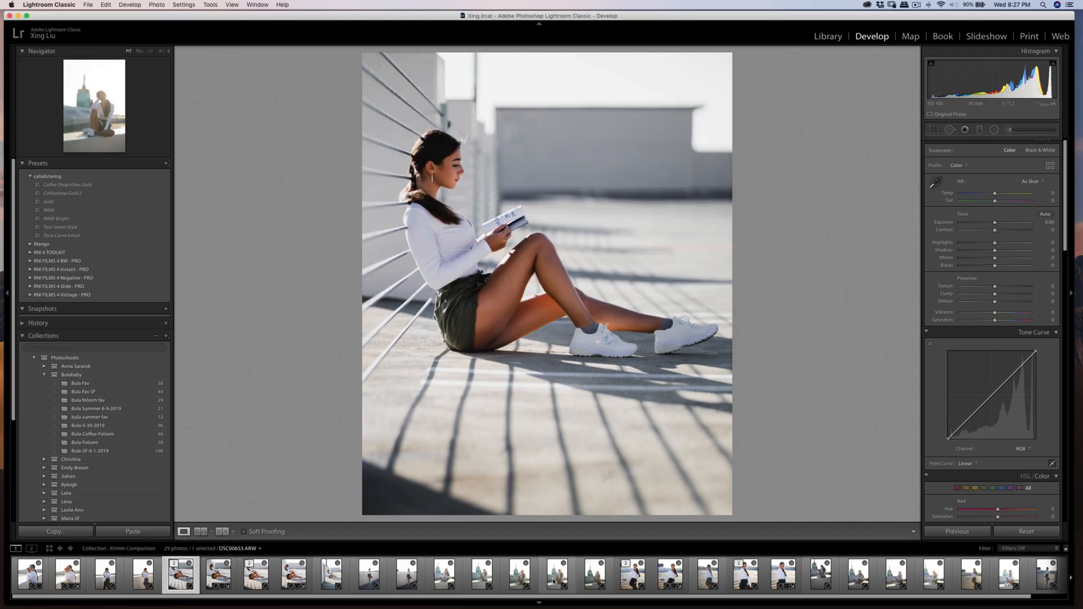
- Apply the Tone Curve Initial preset to DSC00690.ARW, adjust the curve's shadow points and set Dehaze to 0
left_click(589, 581)
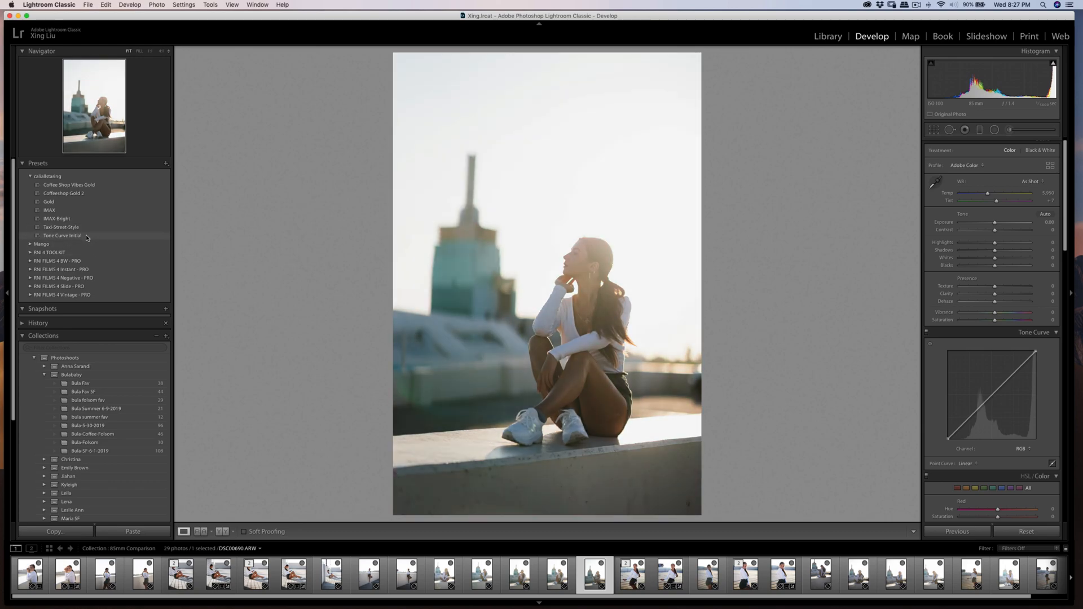
left_click(87, 237)
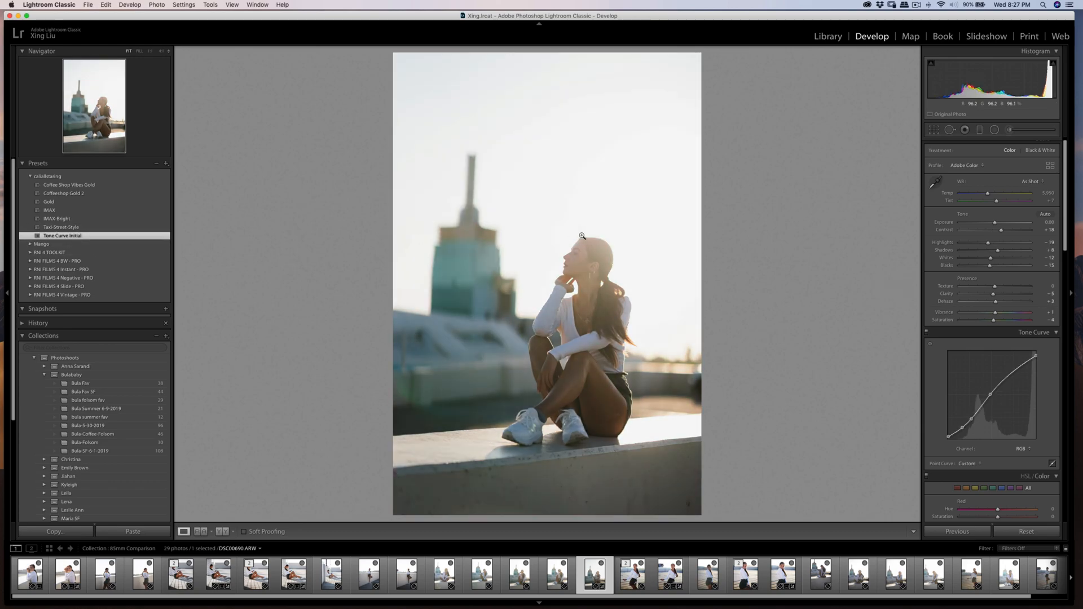
left_click_drag(991, 394, 972, 422)
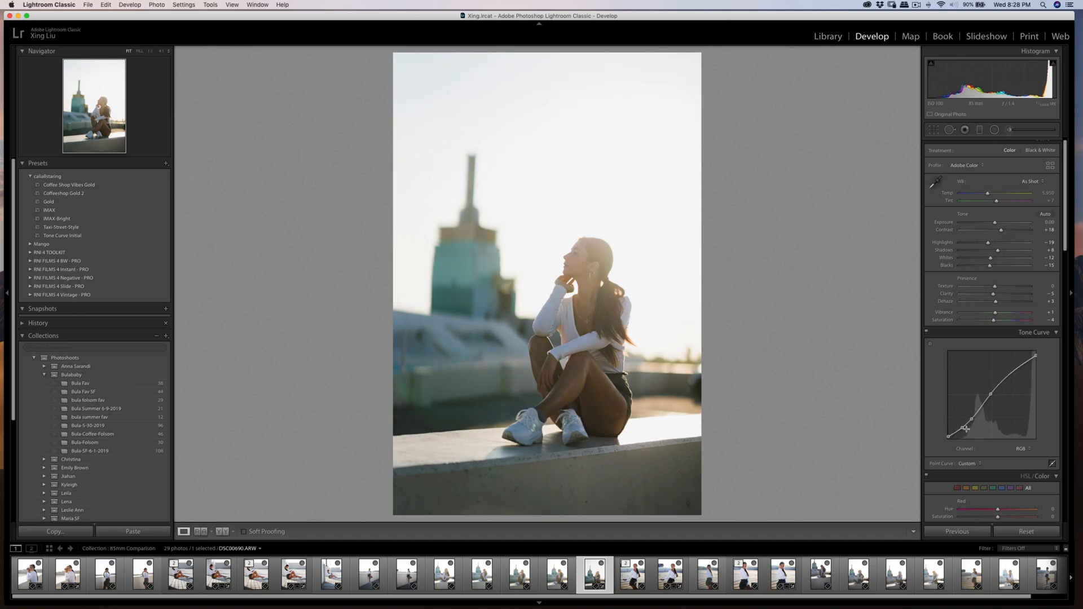
left_click(962, 428)
left_click_drag(996, 304, 995, 305)
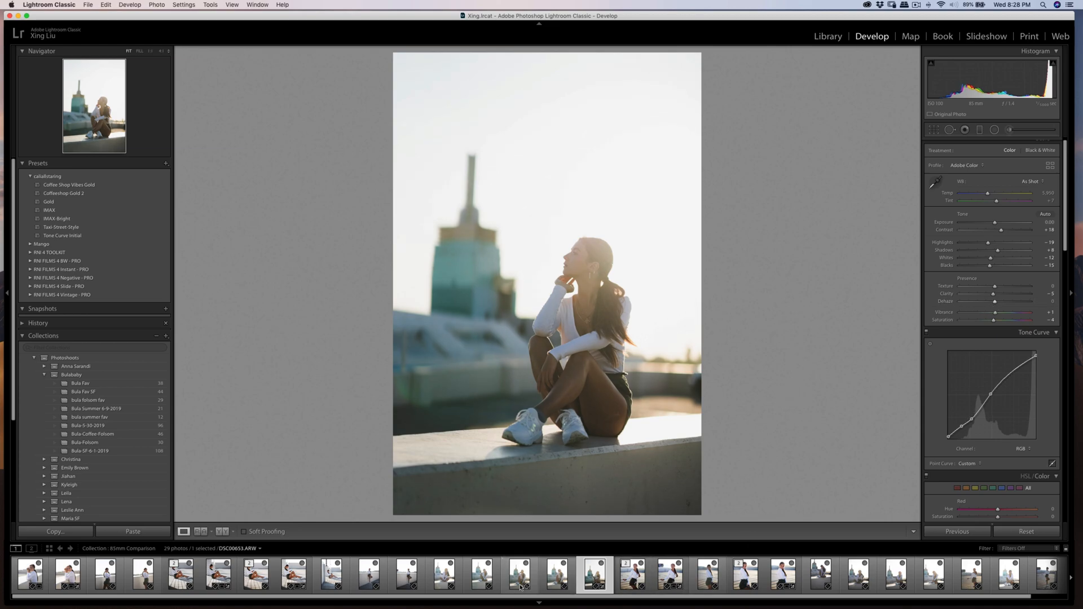
- Copy the develop settings of DSC00690.ARW without crop, spot removal and local adjustments, and paste them onto DSC00646.ARW
left_click(478, 581)
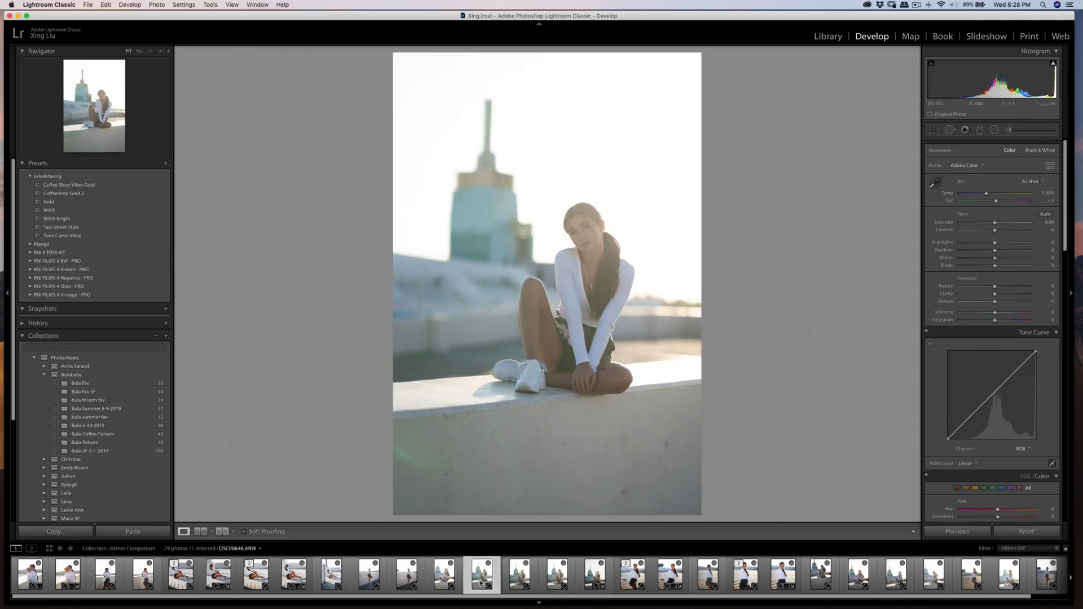
left_click(591, 581)
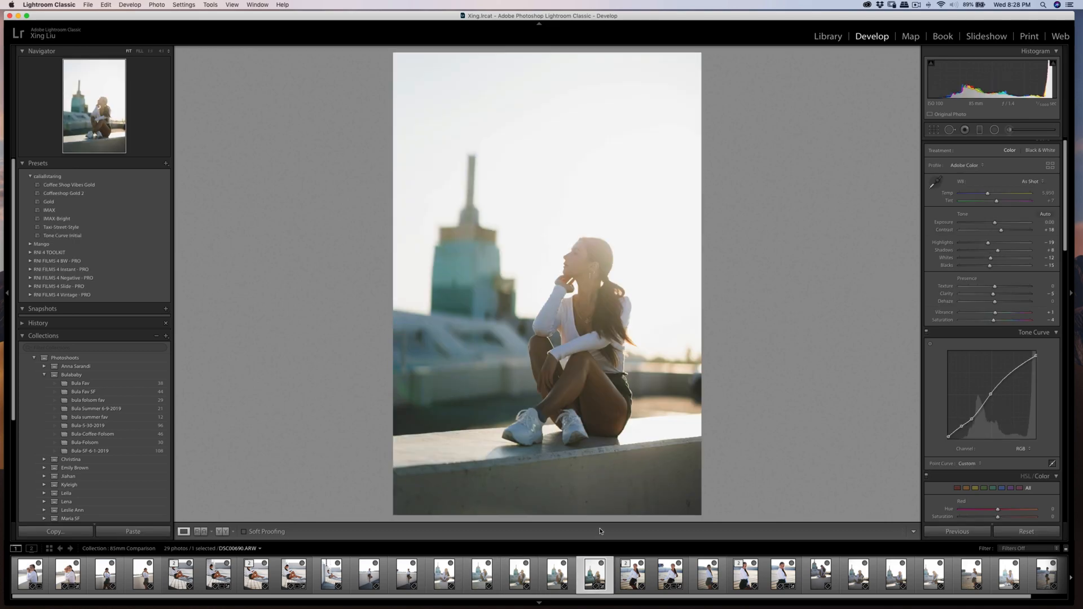
left_click(57, 531)
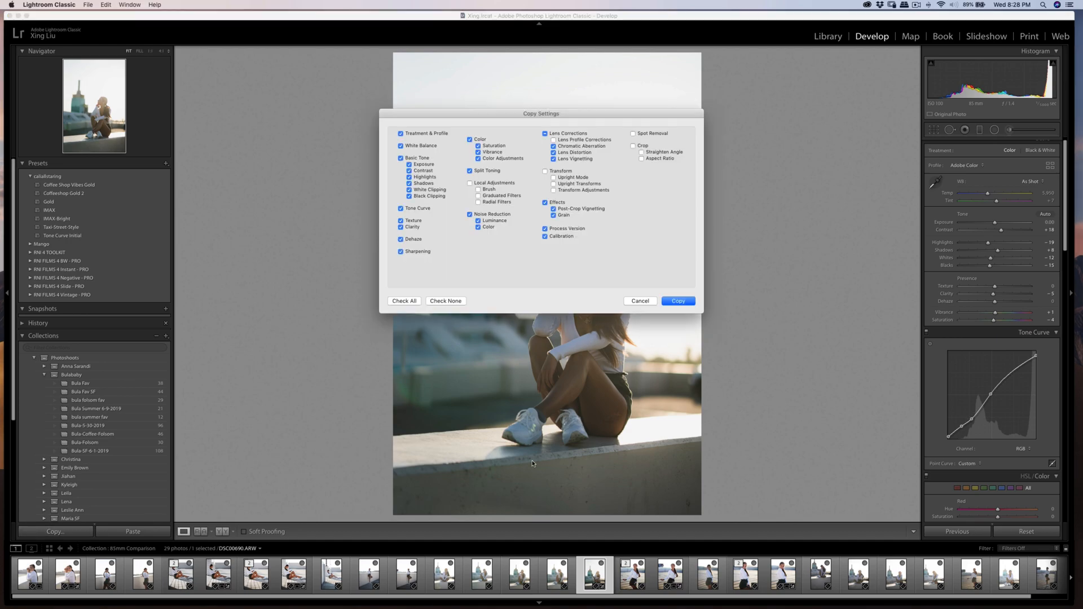
left_click(666, 302)
left_click(483, 581)
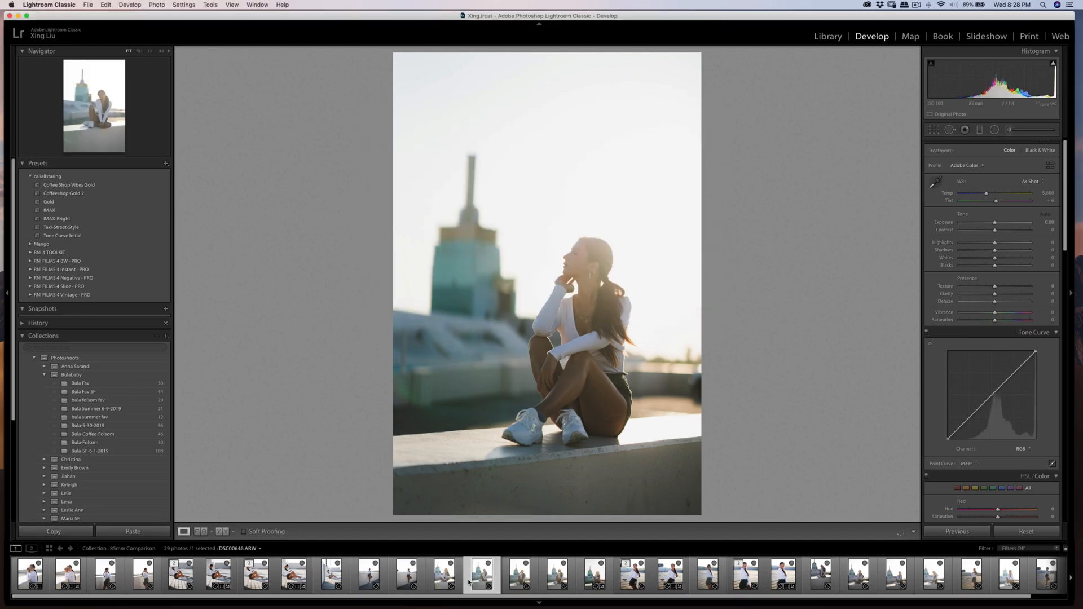
left_click(112, 534)
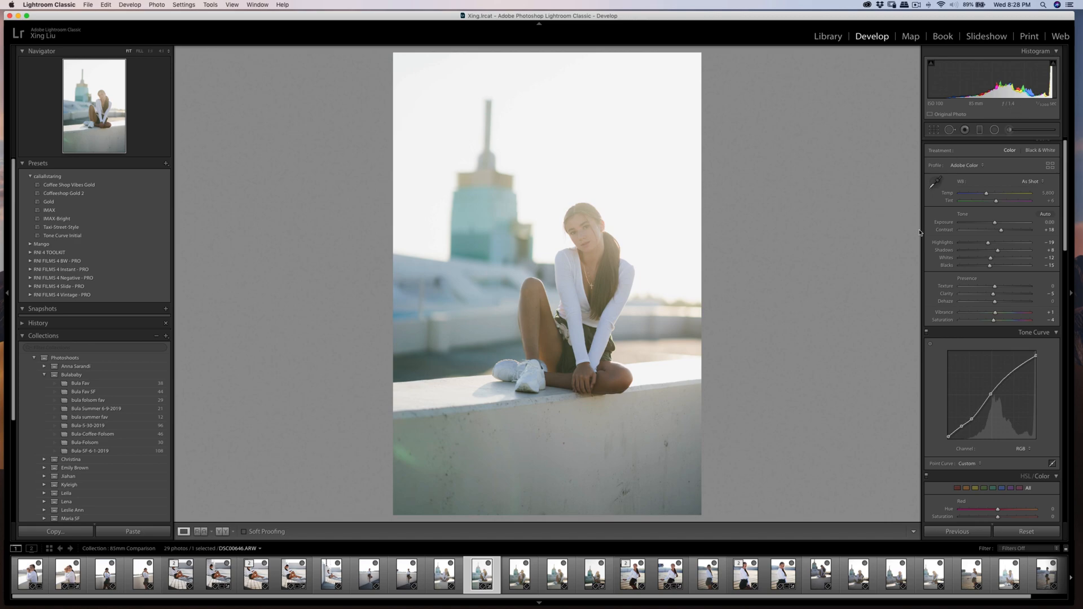
- Crop DSC00646.ARW to the 4 x 5 / 8 x 10 aspect ratio, framing tightly around the seated woman
left_click(934, 129)
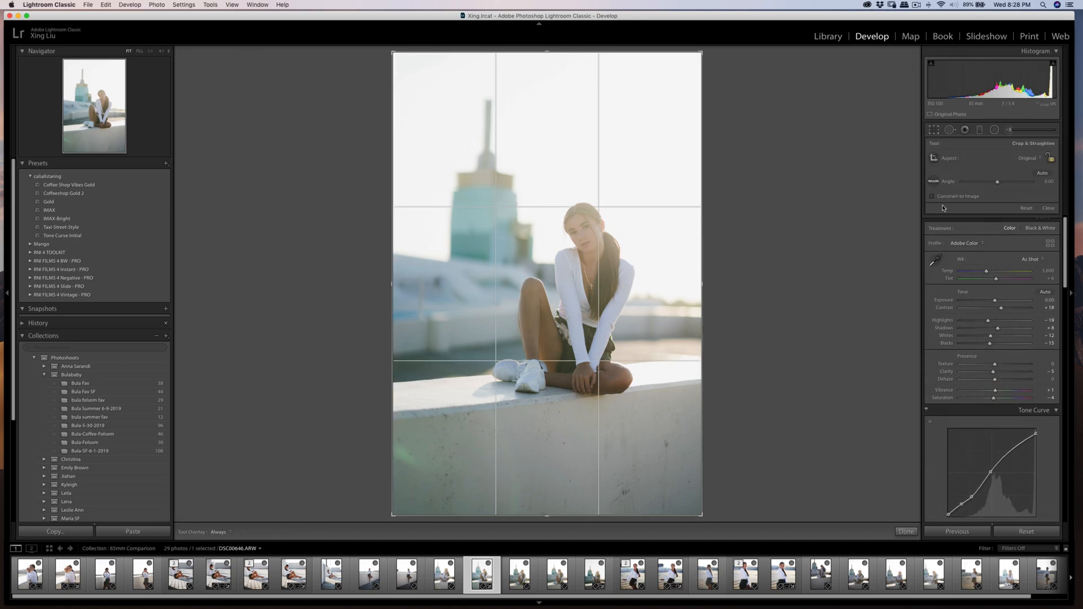
left_click(1020, 161)
left_click(1018, 180)
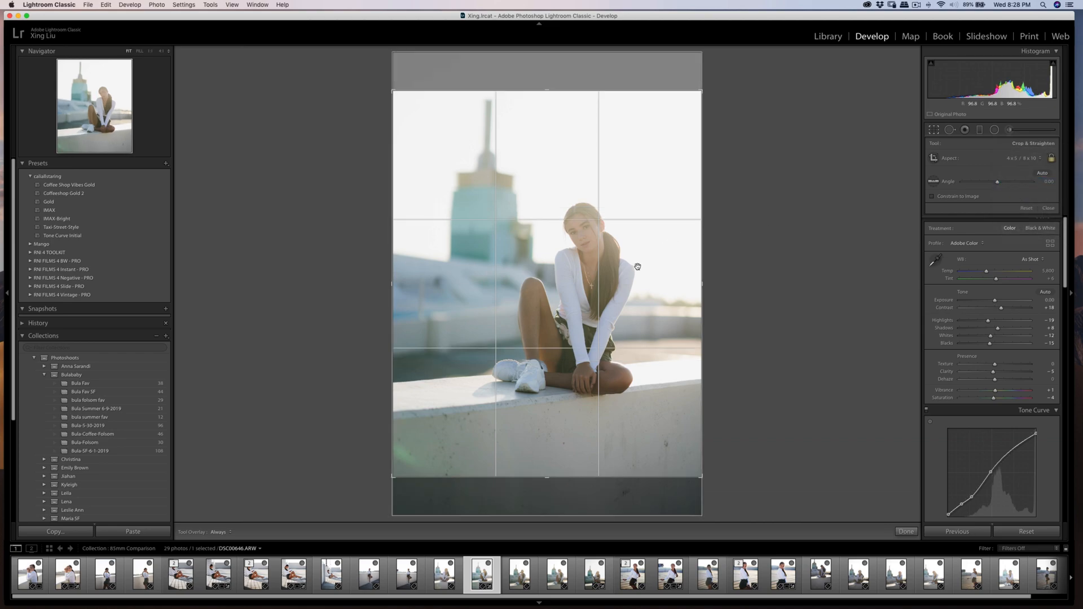
left_click_drag(706, 100, 690, 104)
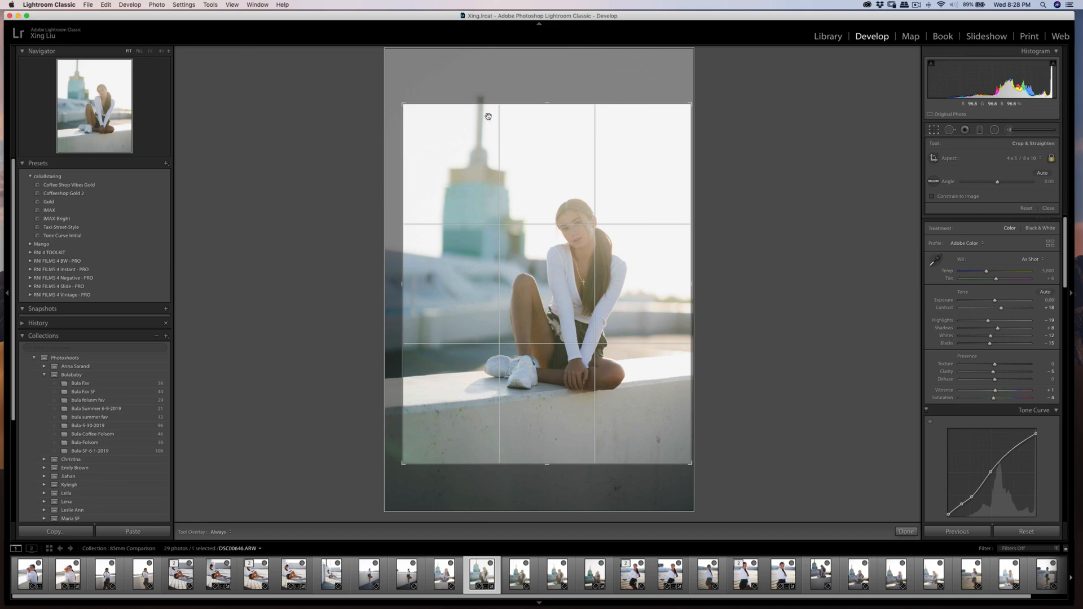
left_click_drag(404, 105, 411, 120)
left_click_drag(553, 165, 558, 165)
left_click_drag(416, 120, 425, 129)
left_click_drag(524, 156, 527, 163)
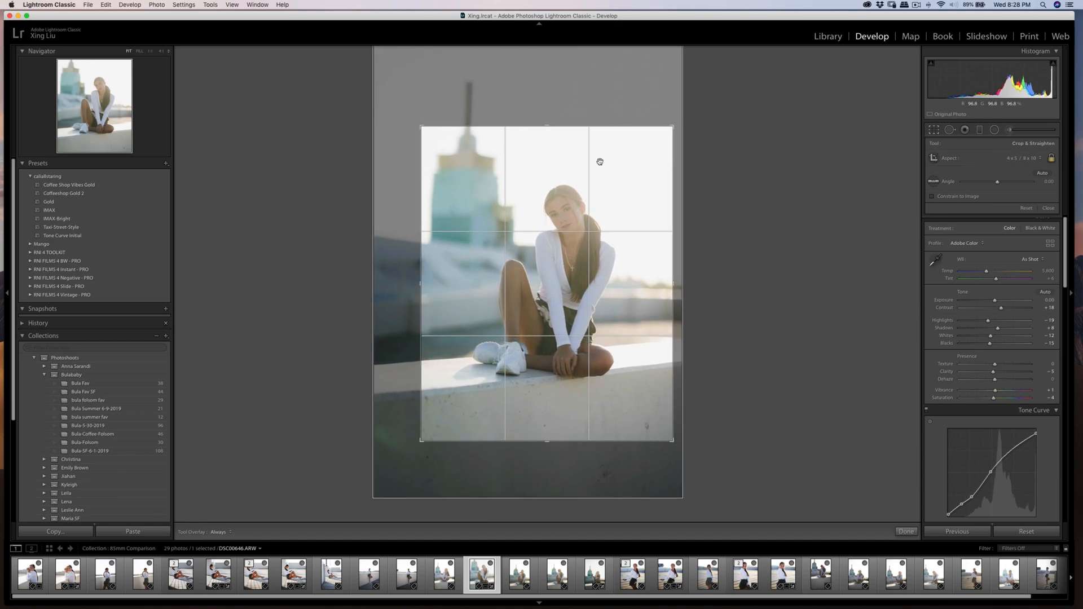
- Rotate the crop to an angle of -0.47, tighten it slightly and shift the framing around the woman
left_click_drag(685, 170, 686, 194)
left_click_drag(596, 203, 601, 201)
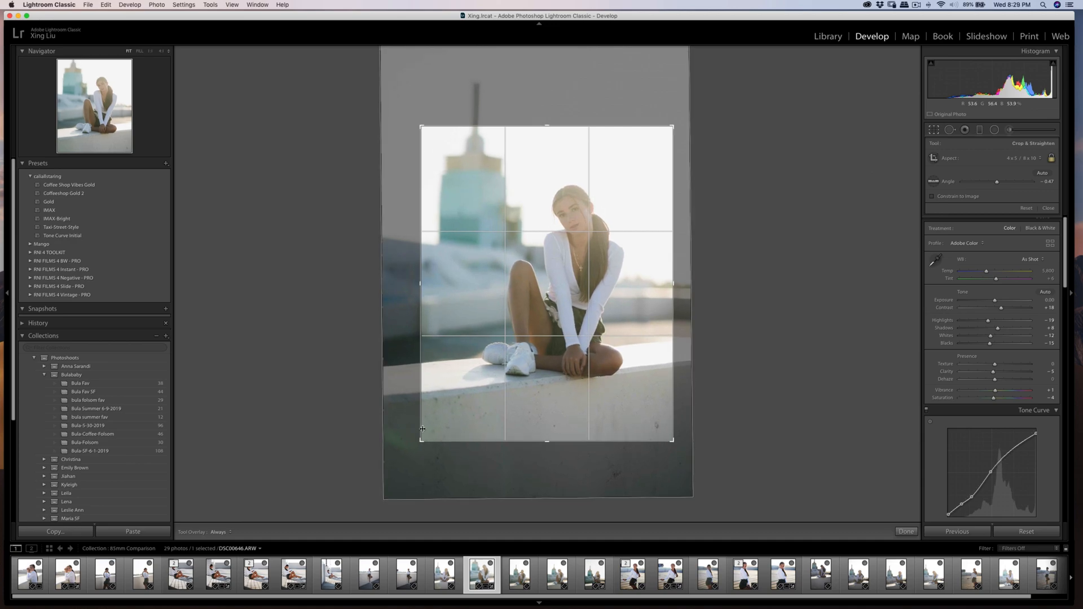
left_click_drag(423, 440, 427, 435)
key("Return")
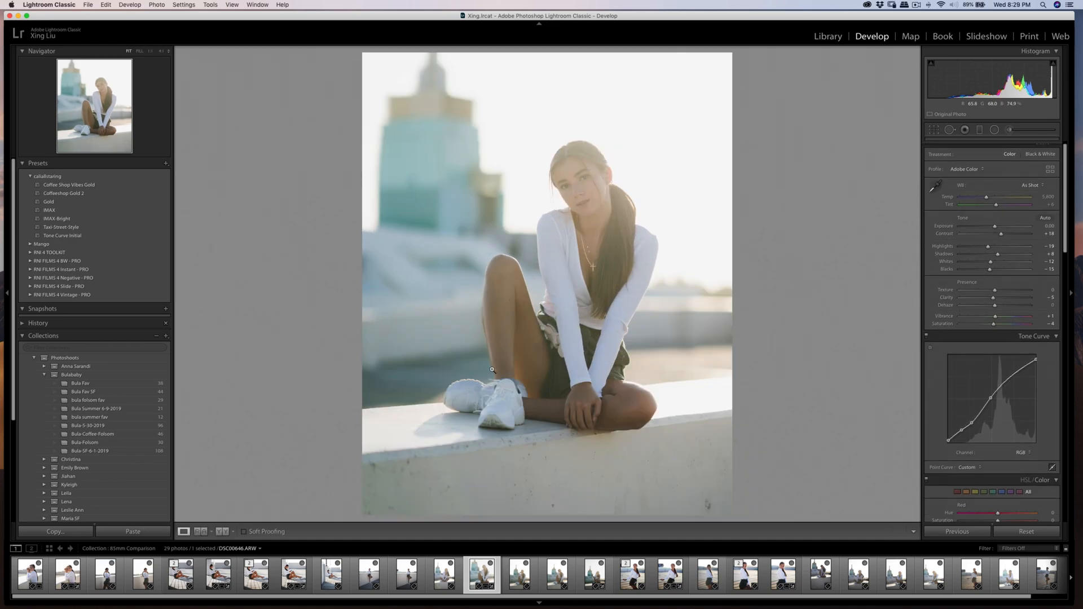
left_click(934, 131)
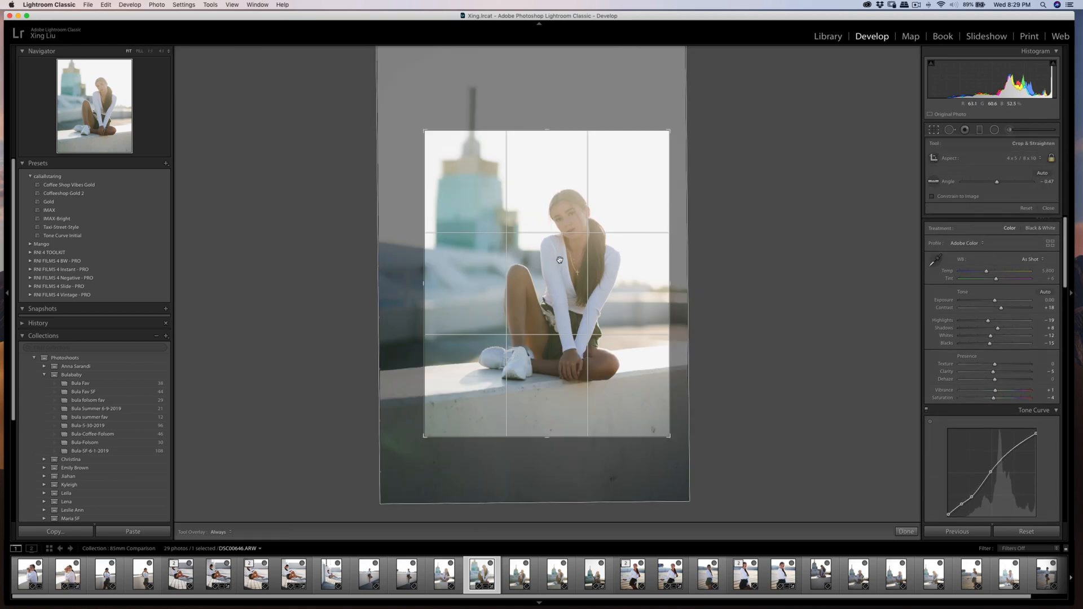
key("Return")
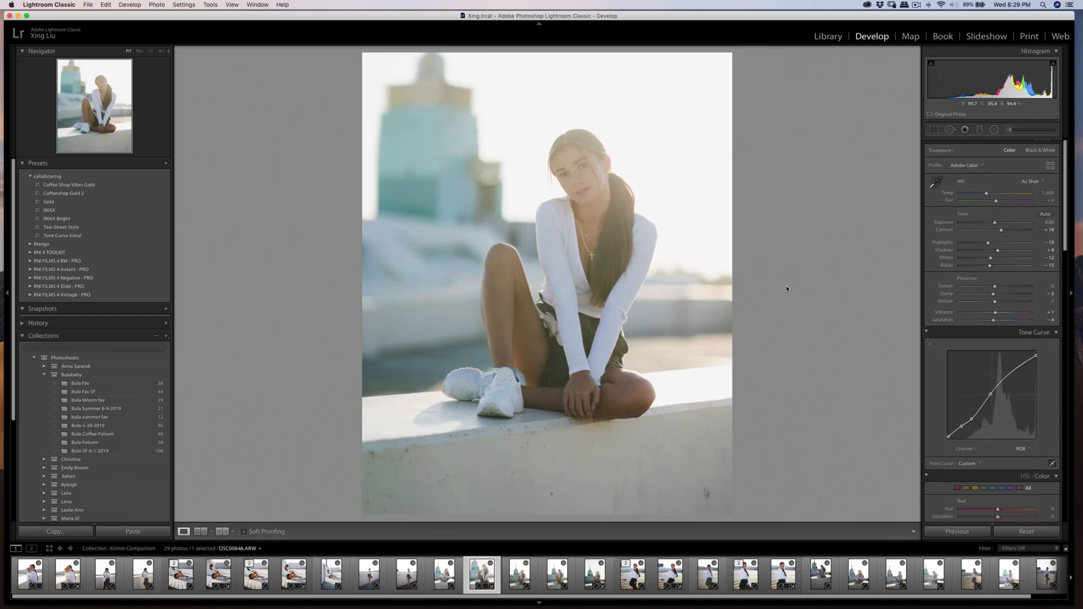
- Lower the shadow points of the RGB tone curve and compare the portrait before and after the edits
left_click_drag(992, 394, 992, 396)
mouse_move(972, 419)
left_mouse_down()
mouse_move(961, 432)
mouse_move(970, 420)
left_mouse_up()
key("backslash")
key("backslash")
key("backslash")
key("backslash")
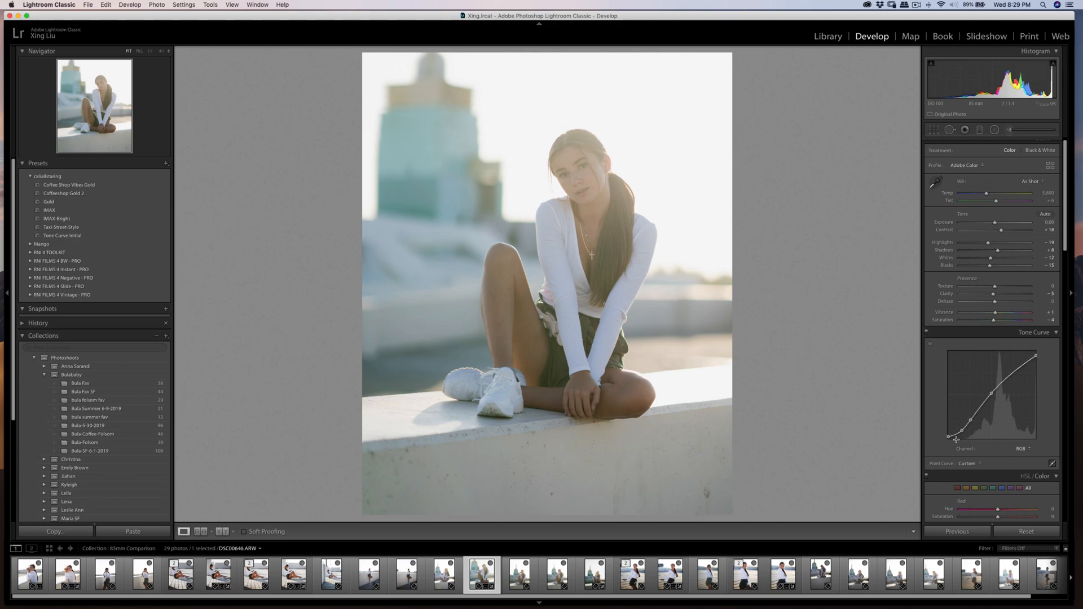
- Lower the shadow points of the Red and Green tone curves, anchoring each curve at its midpoint
left_click(1018, 448)
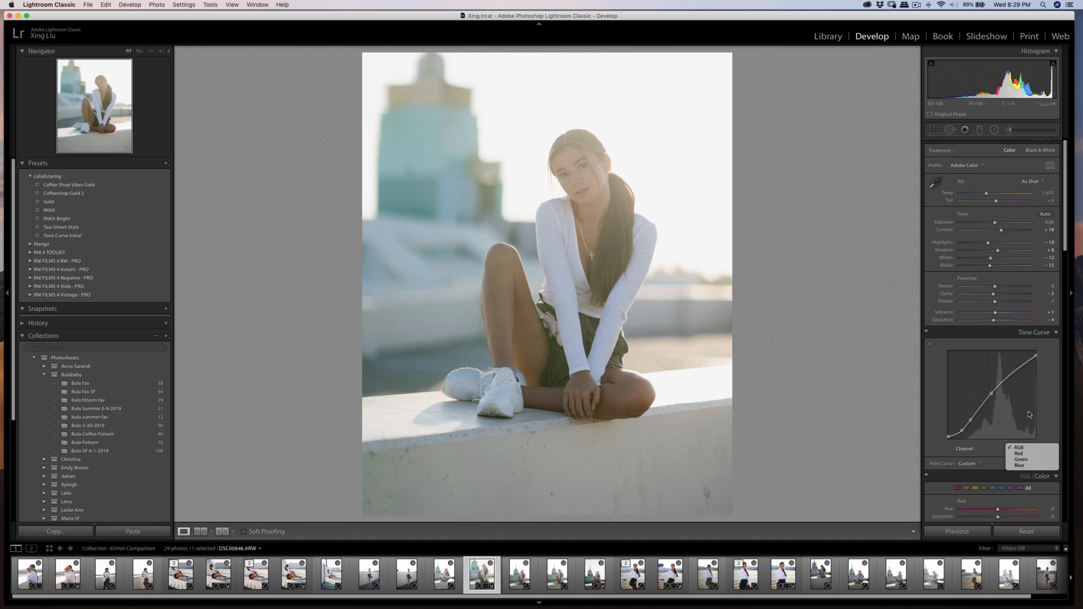
left_click(1019, 453)
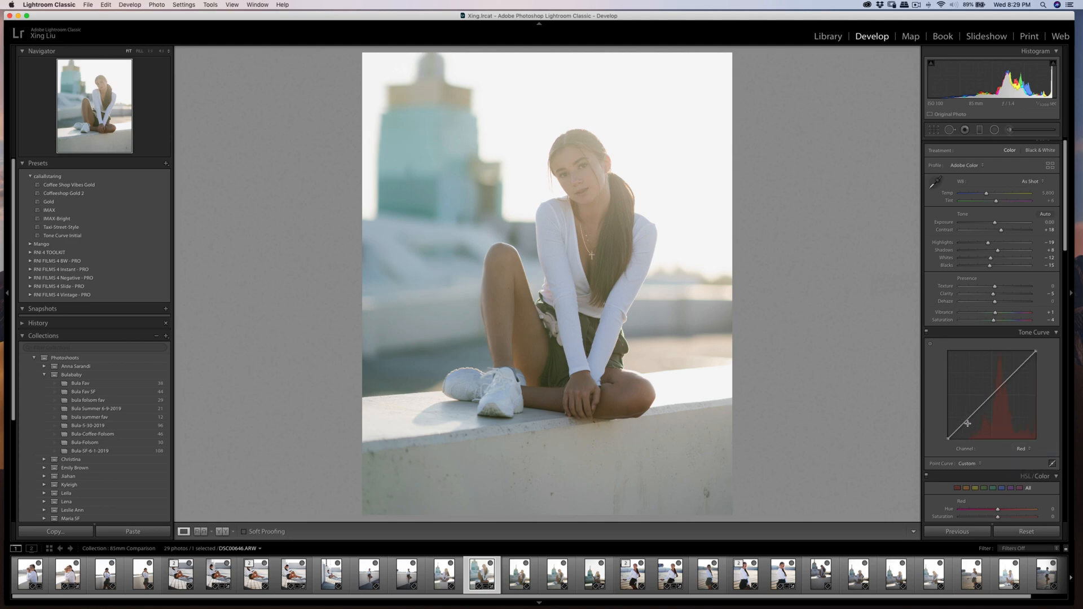
left_click(992, 394)
left_click_drag(970, 418, 971, 423)
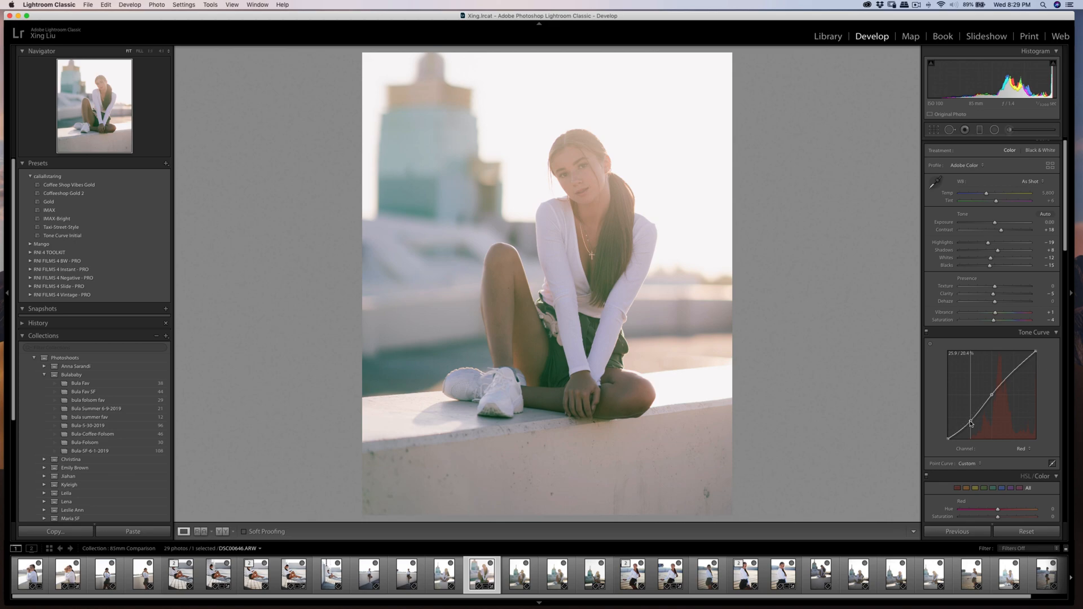
left_click(1021, 449)
left_click(1021, 454)
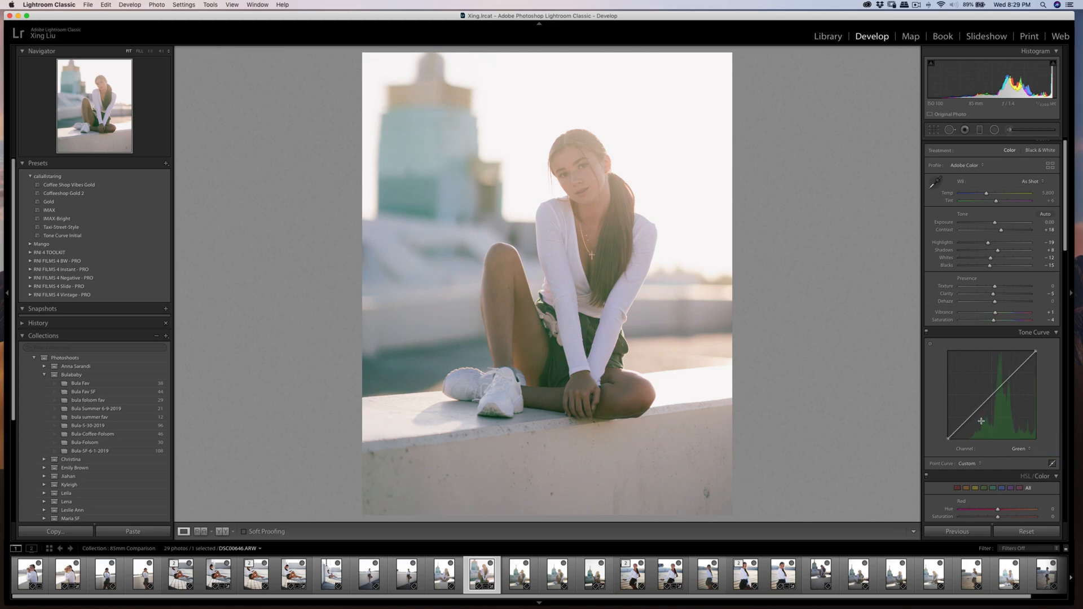
mouse_move(968, 419)
left_mouse_down()
mouse_move(987, 398)
mouse_move(968, 421)
left_mouse_up()
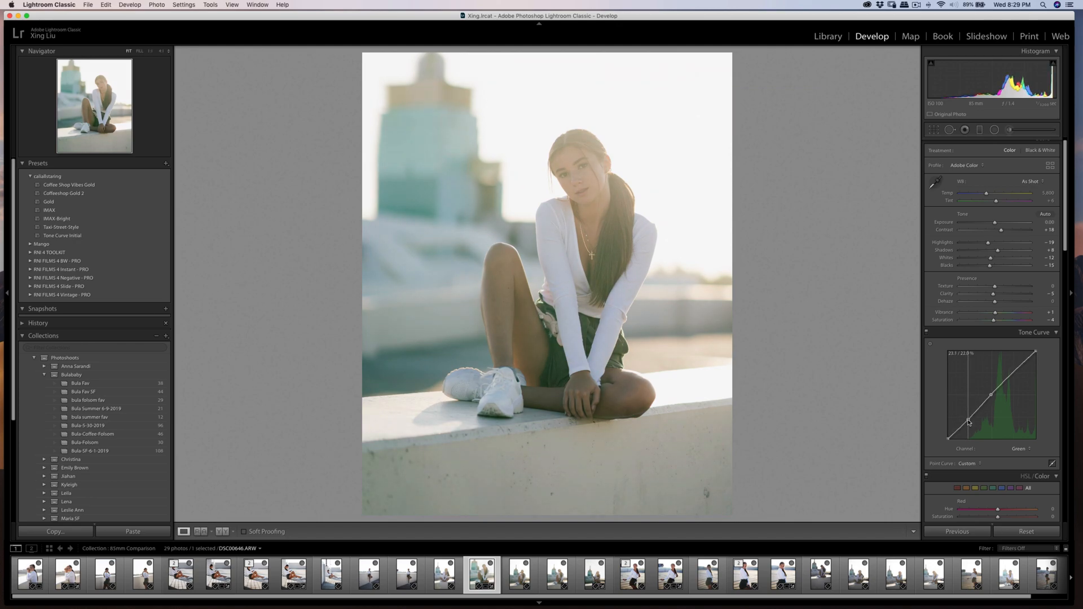
- Anchor the midpoint of the Blue tone curve, lower its shadow point and pull the midpoint down slightly
left_click(1027, 451)
left_click(1022, 456)
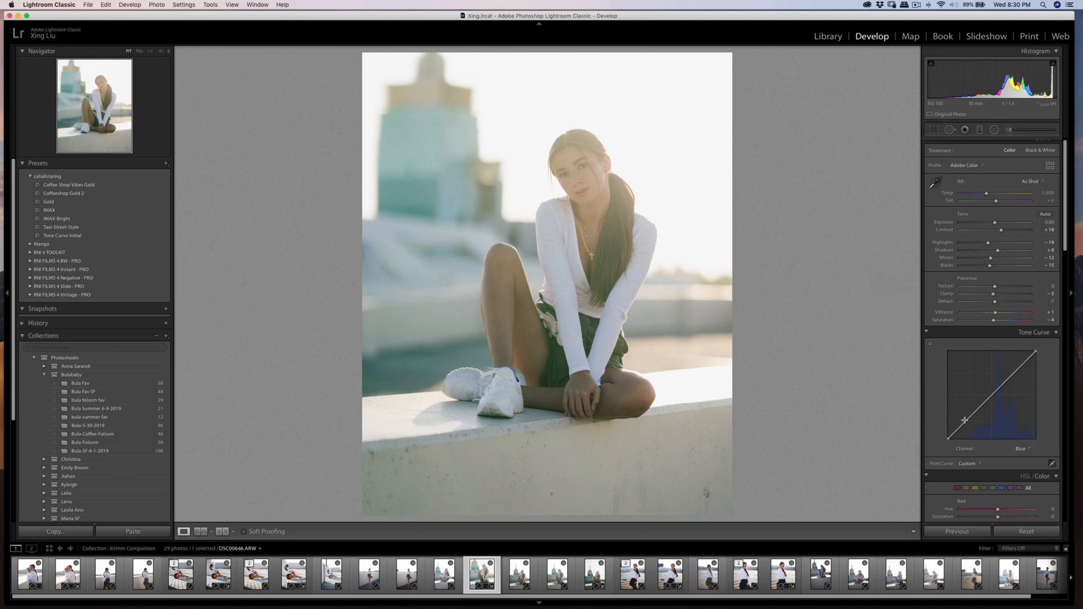
left_click(991, 396)
left_click_drag(967, 419, 969, 423)
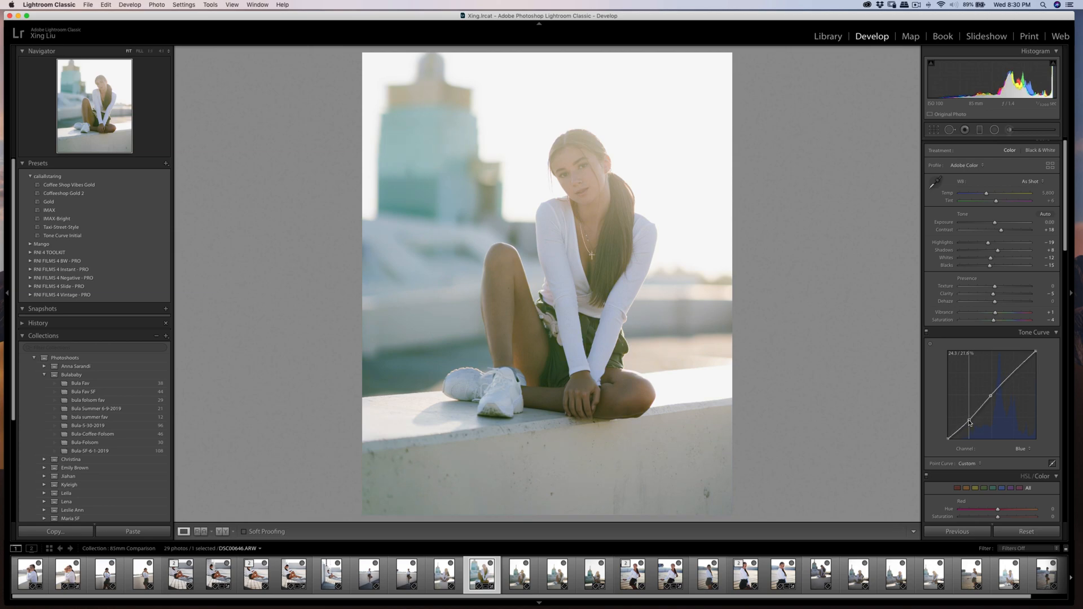
left_click_drag(991, 395, 992, 398)
- Refine the midpoint of the Green tone curve and set Blacks to -33
left_click(1021, 449)
left_click(1019, 443)
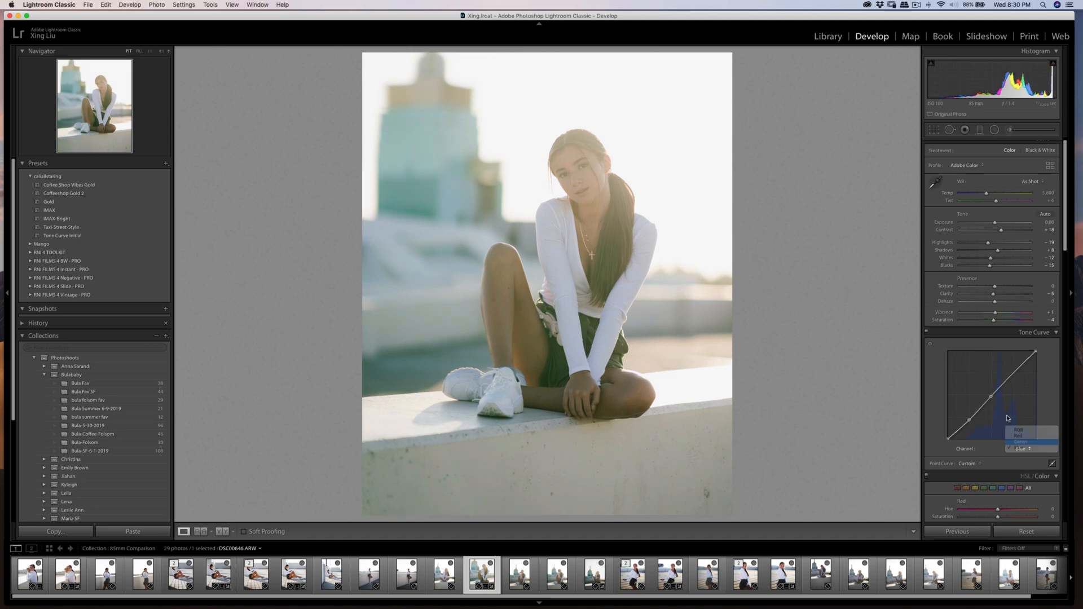
mouse_move(992, 397)
left_mouse_down()
mouse_move(969, 428)
mouse_move(993, 398)
left_mouse_up()
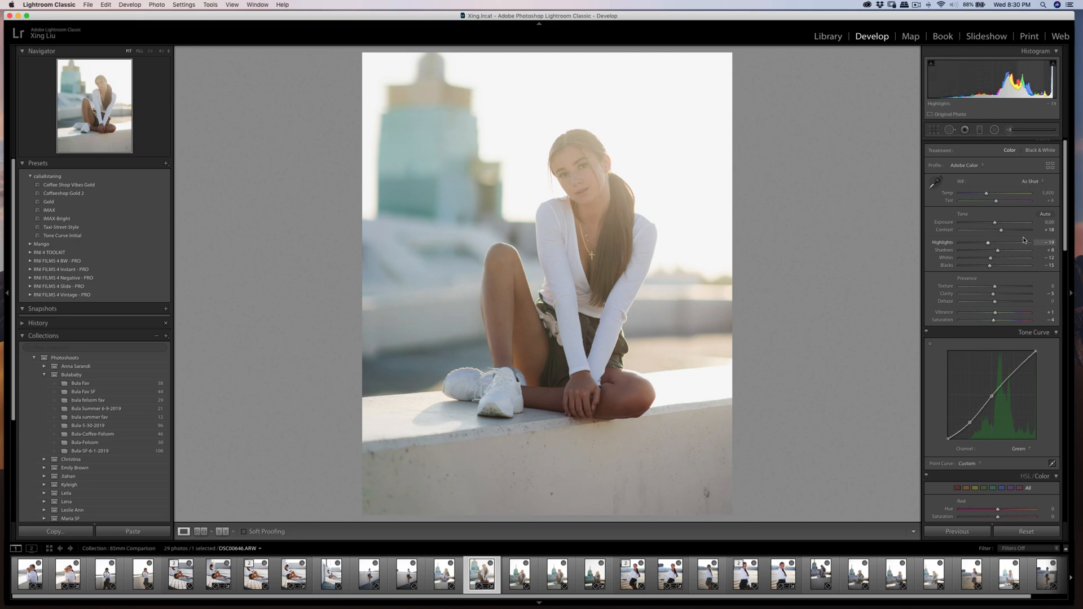
left_click_drag(990, 266, 986, 267)
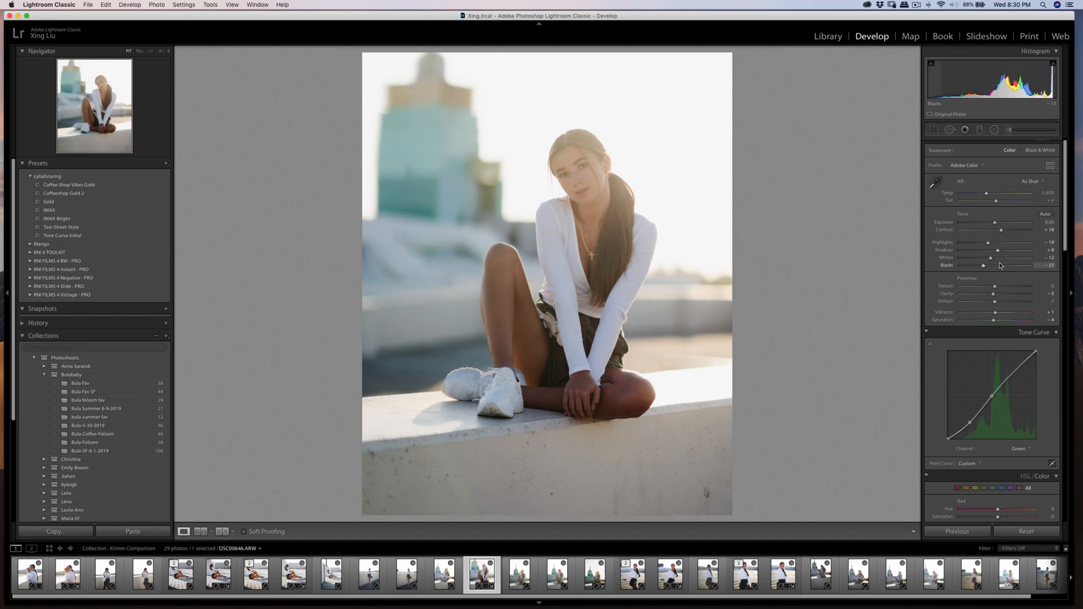
- Tint the split toning highlights with a warm preset color, hue 37 and saturation 3
scroll(1034, 333, "down", 10)
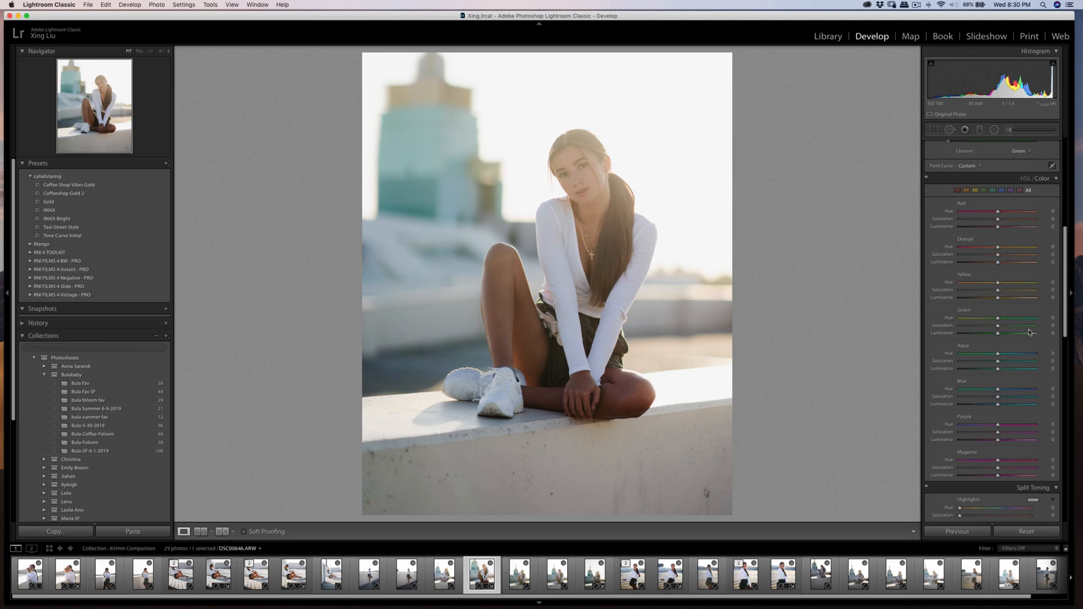
scroll(1030, 336, "down", 5)
left_click(1030, 384)
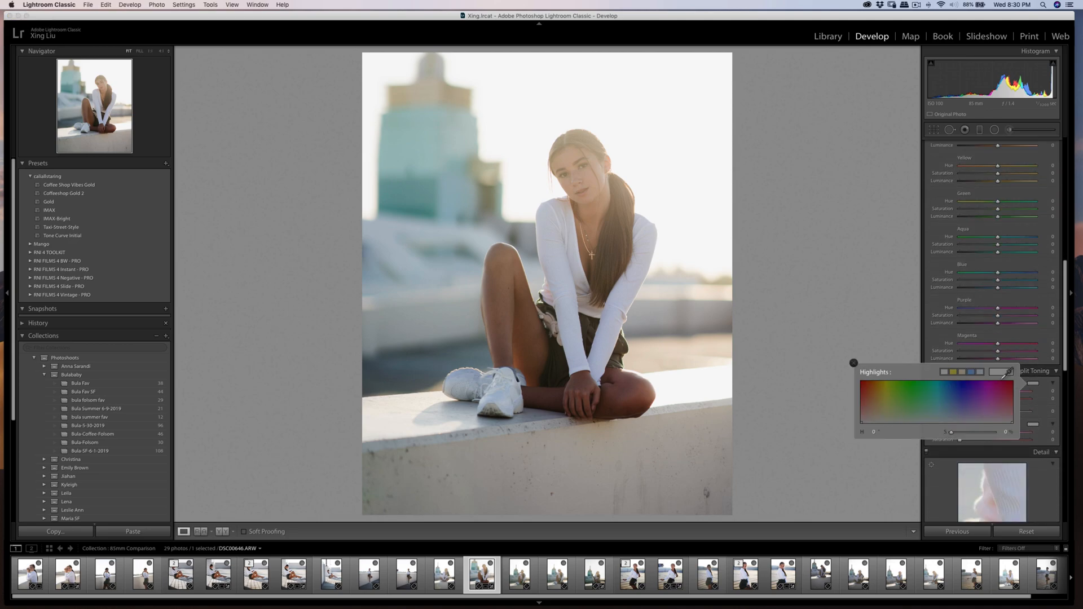
left_click(964, 372)
left_click_drag(960, 432, 952, 433)
- Tint the split toning shadows with a warm preset color, hue 37 and saturation 1
left_click(1033, 424)
left_click(982, 413)
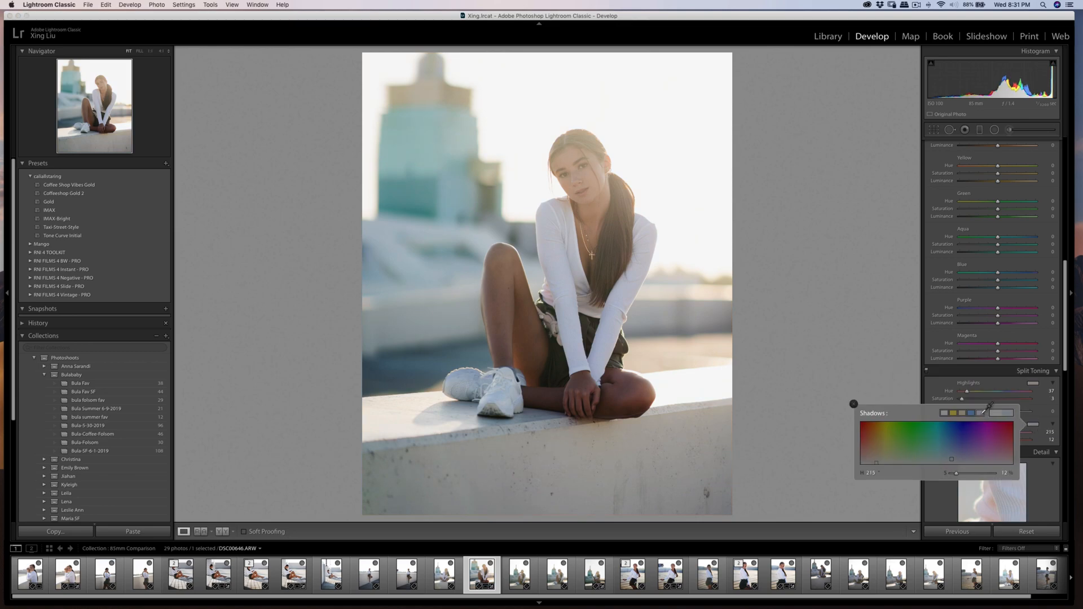
left_click(962, 411)
left_click_drag(960, 475, 952, 475)
left_click(896, 355)
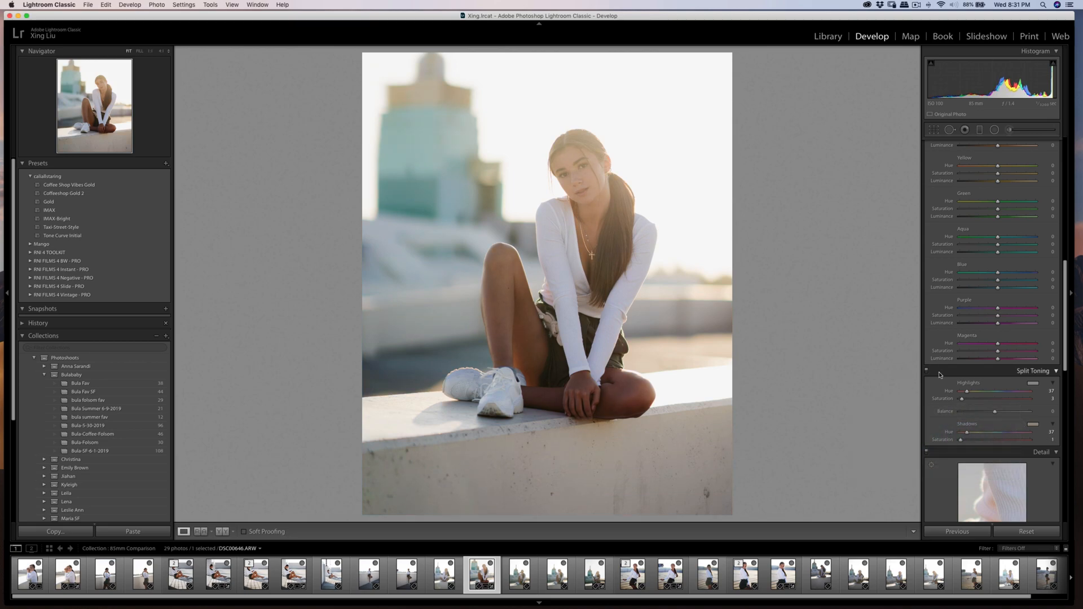
- Set Contrast to +32 and nudge the photo slightly within the crop frame
scroll(978, 348, "up", 10)
left_click_drag(1002, 235, 1008, 240)
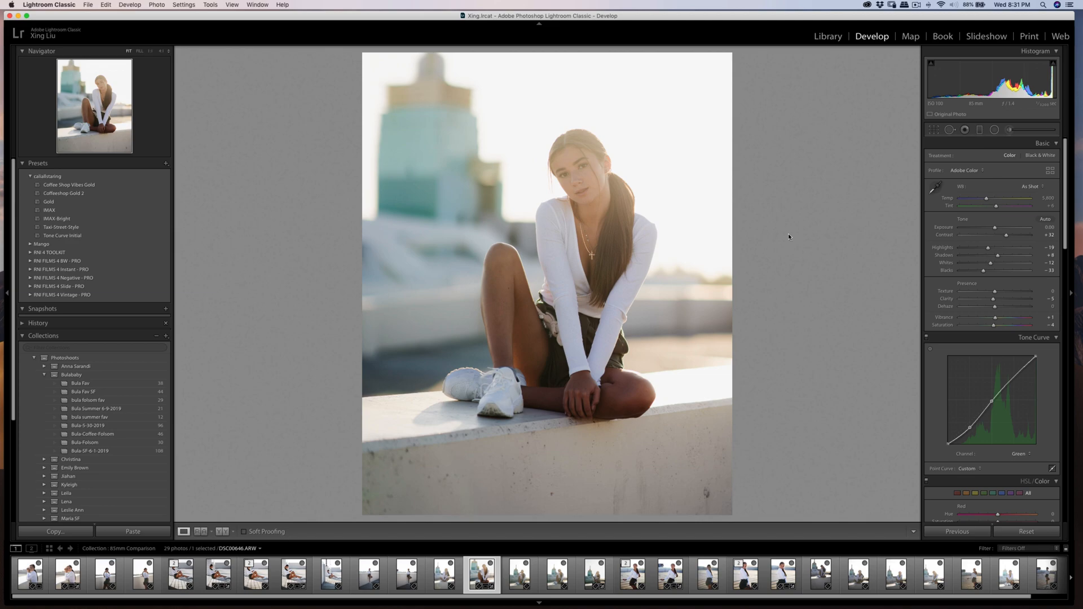
left_click(934, 130)
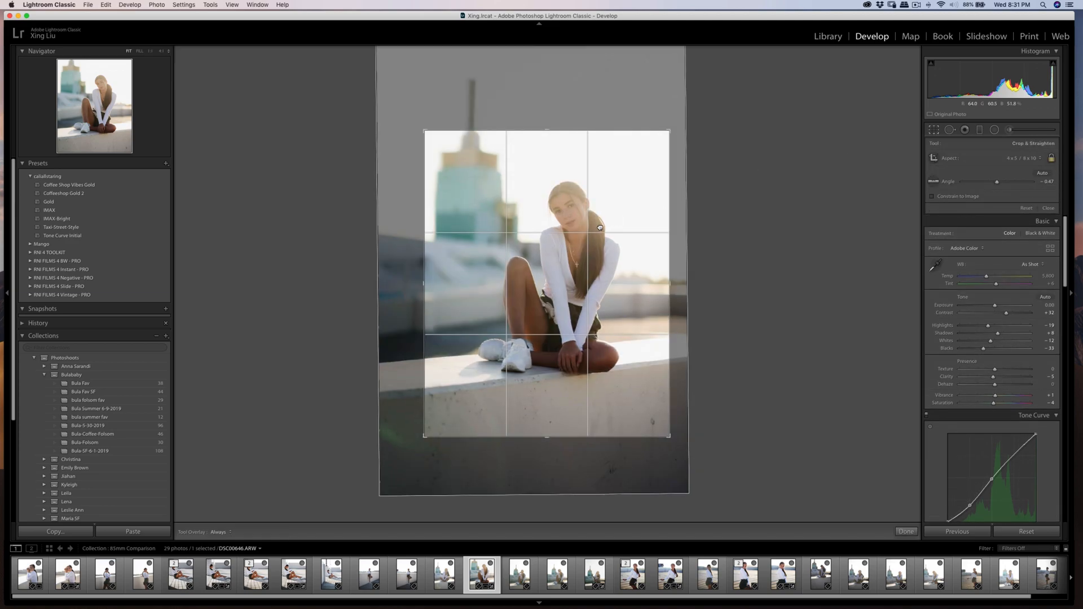
double_click(598, 226)
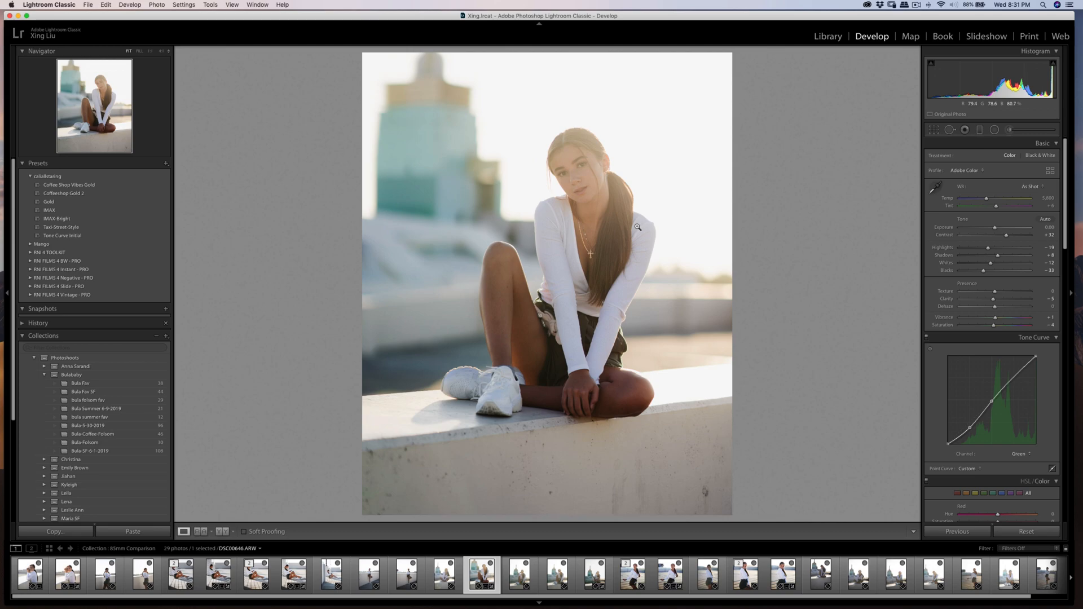
- Heal the large dark stain low on the concrete wall with Spot Removal, sampling the clean wall nearby
left_click(705, 492)
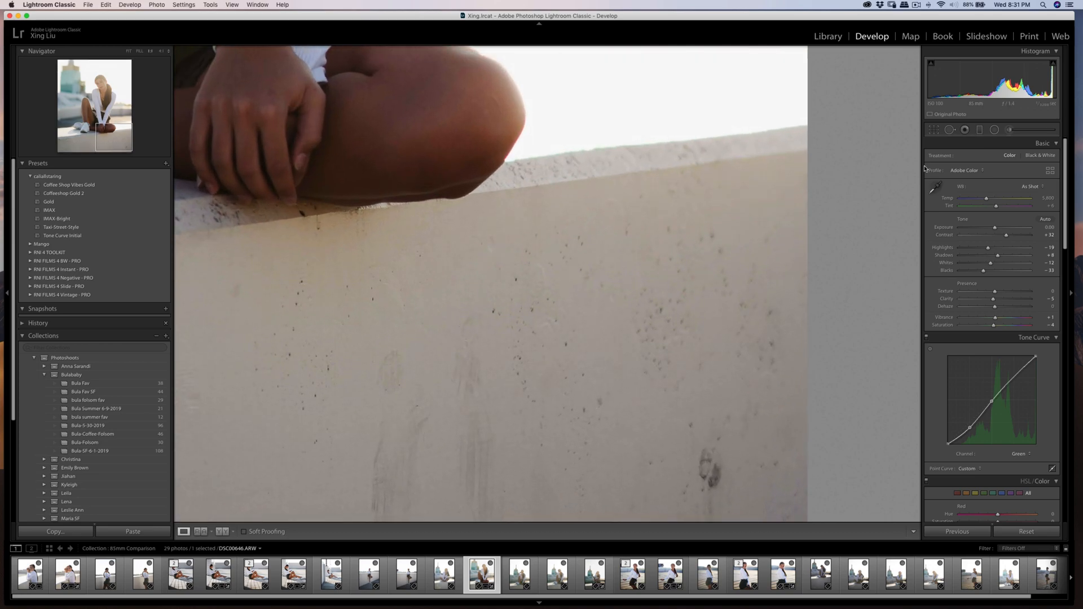
left_click(950, 129)
mouse_move(719, 480)
left_mouse_down()
mouse_move(703, 456)
mouse_move(705, 486)
mouse_move(711, 451)
left_mouse_up()
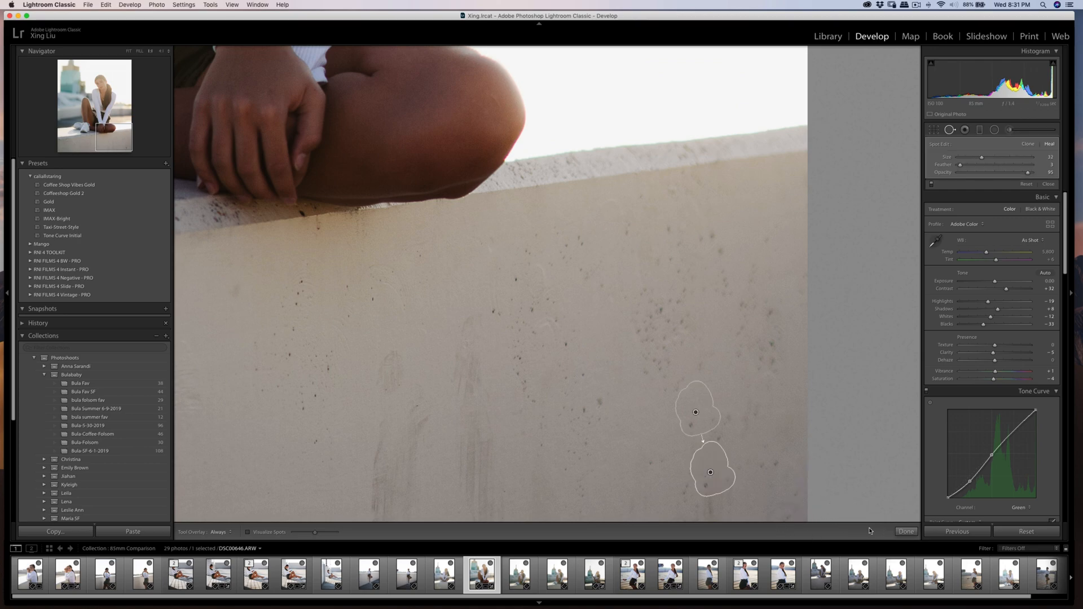
left_click(905, 531)
left_click(719, 424)
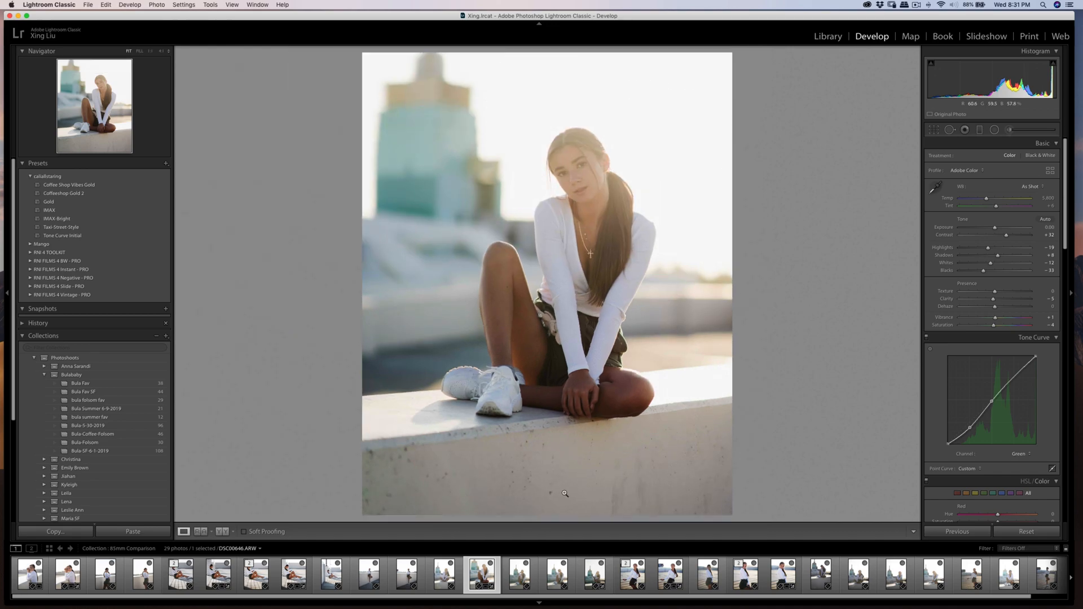
- Heal the small dark spot near the photo's bottom edge, below the woman's shoes, with Spot Removal
left_click(566, 493)
mouse_move(570, 494)
left_mouse_down()
mouse_move(575, 464)
mouse_move(626, 390)
mouse_move(596, 389)
left_mouse_up()
left_click(951, 131)
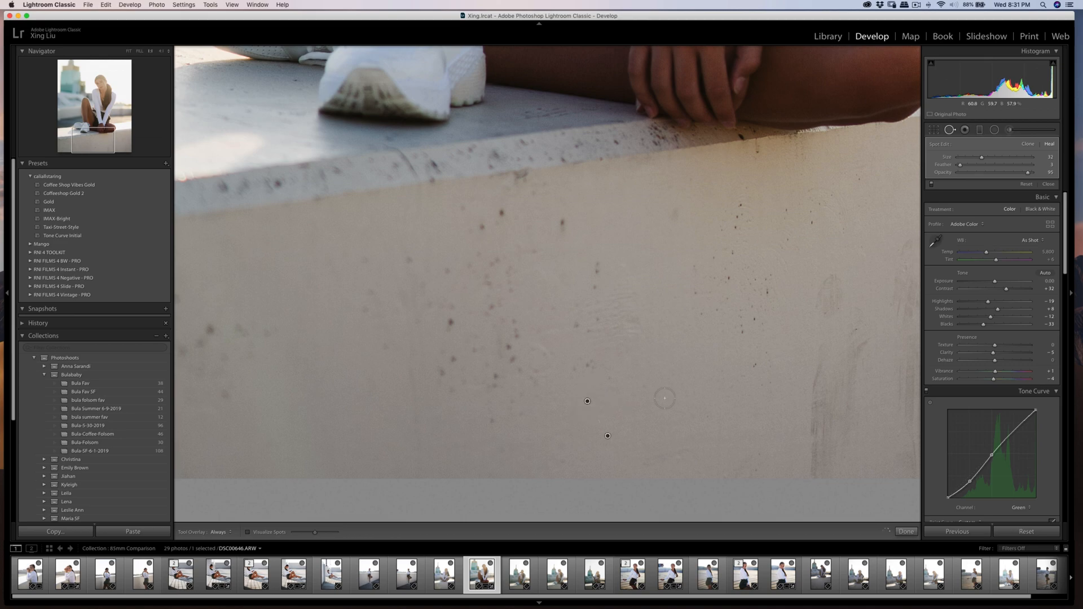
left_click(907, 533)
scroll(993, 338, "down", 3)
left_click(740, 356)
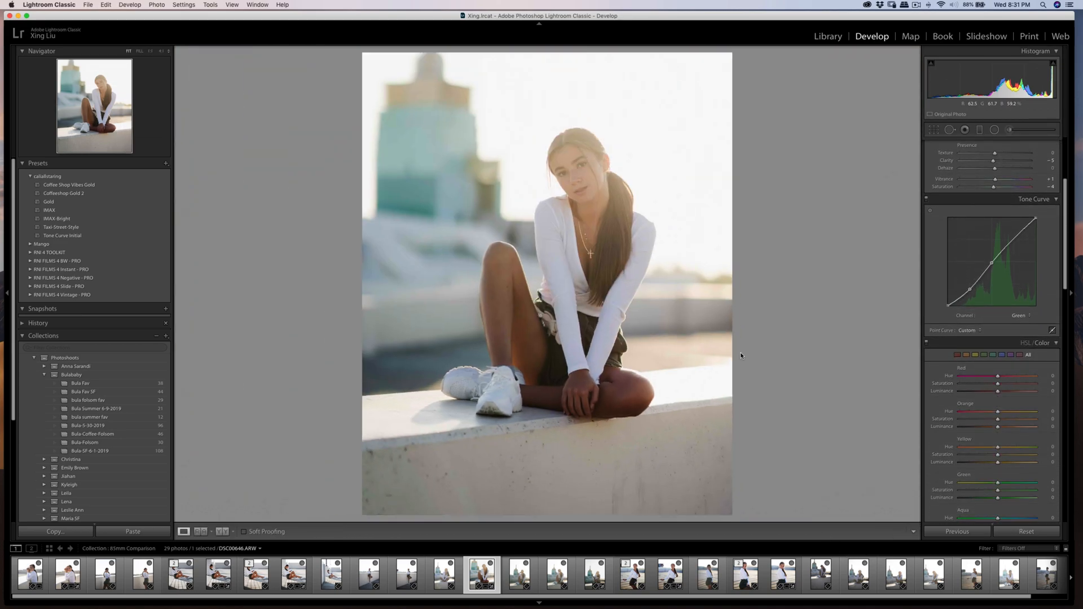
- In the HSL colors, set saturation and luminance to -48 and -65 for Green, -27 and -38 for Aqua, -24 and -19 for Blue
left_click_drag(997, 490, 959, 499)
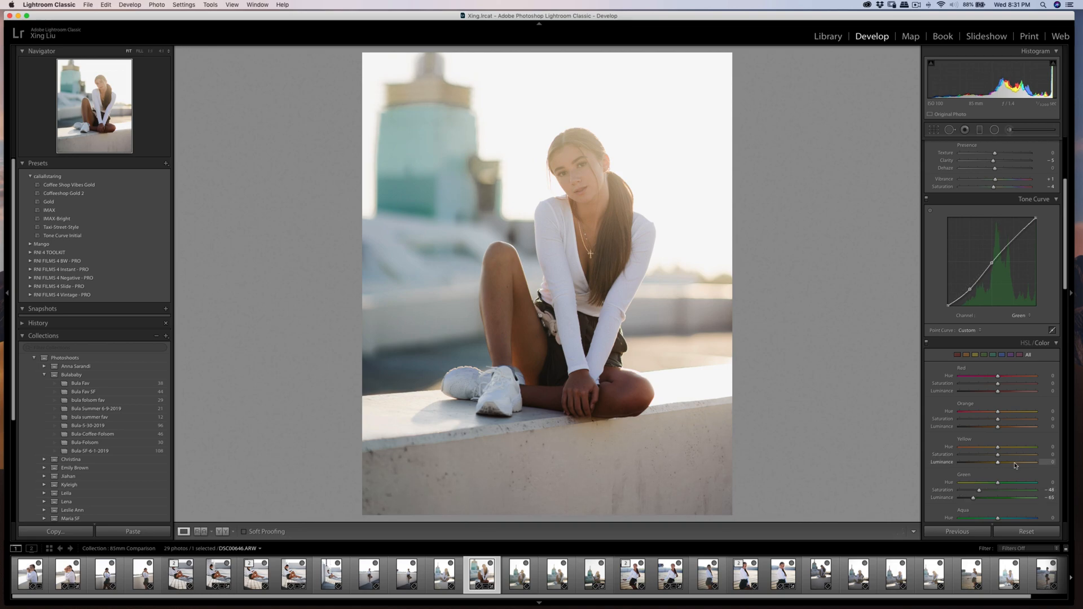
scroll(996, 474, "down", 3)
mouse_move(997, 442)
left_mouse_down()
mouse_move(983, 450)
mouse_move(1003, 457)
mouse_move(991, 457)
left_mouse_up()
scroll(999, 480, "down", 2)
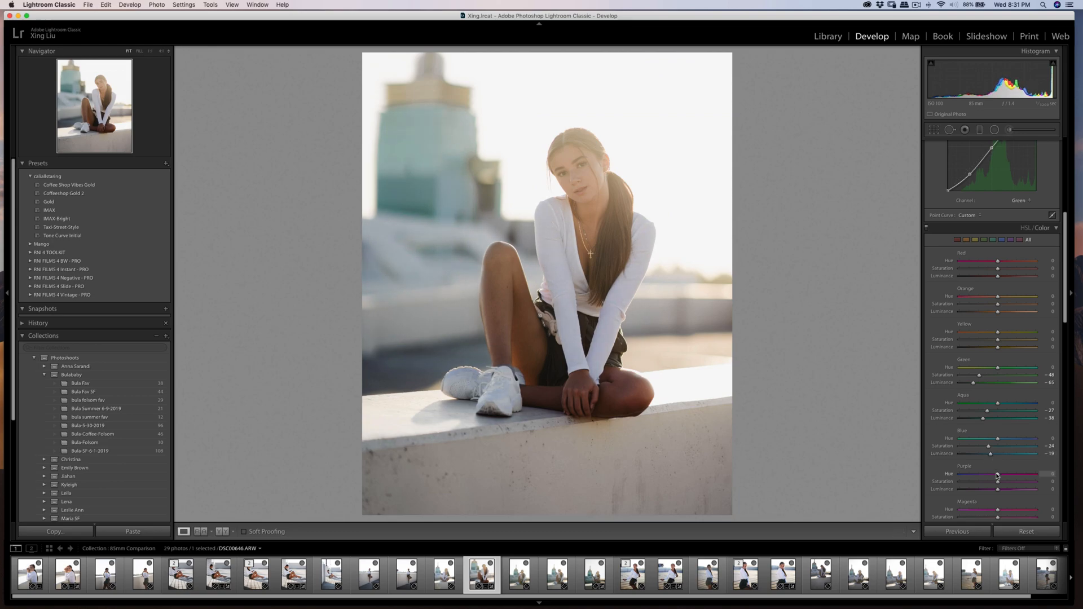
- Set Purple saturation to -26 and luminance to -15, and Magenta saturation to -20
left_click(992, 488)
left_click(992, 517)
left_click_drag(991, 516, 990, 517)
scroll(992, 507, "down", 2)
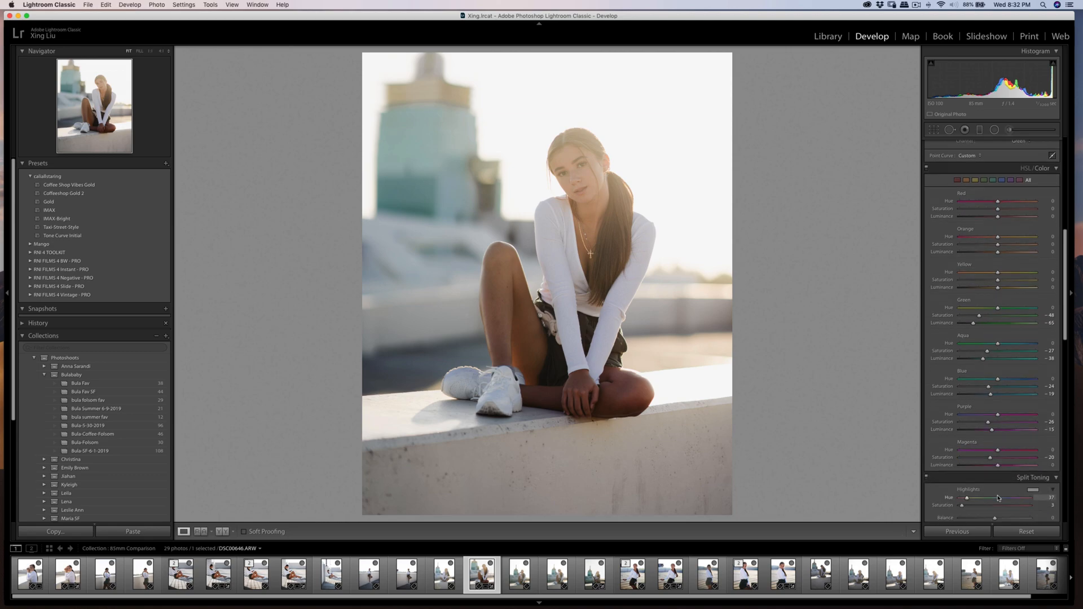
left_click(994, 465)
- Set Yellow saturation to -13 with slightly lower luminance, Orange saturation to -1 and luminance to +1, and Red saturation to +5
left_click_drag(998, 279, 991, 289)
left_click_drag(1009, 248, 1008, 257)
scroll(997, 248, "up", 10)
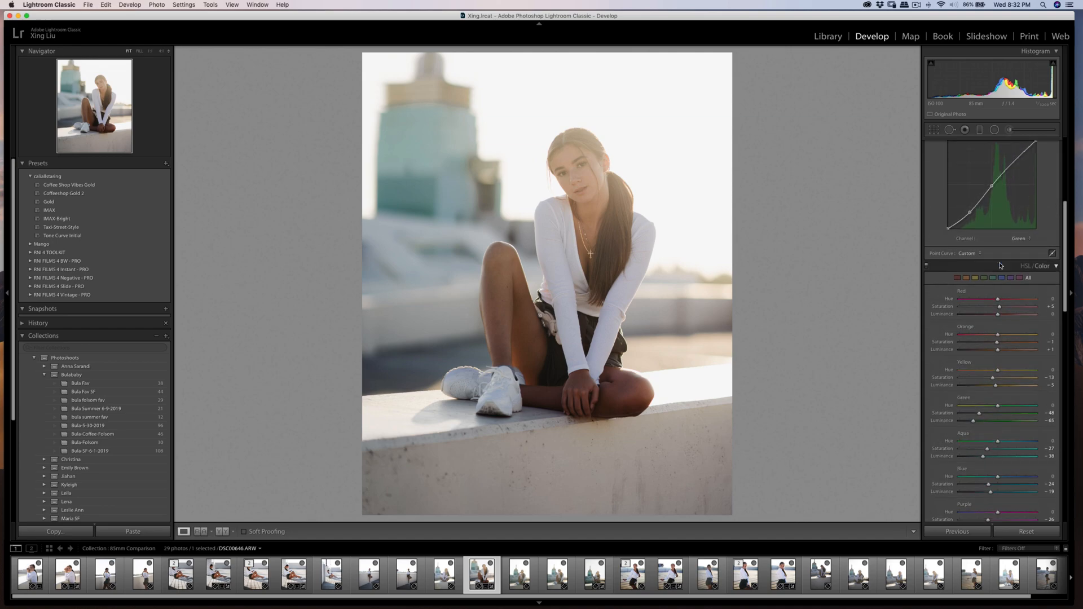
- Open the seated woman's portrait for editing in Imagenomic Portraiture 3
left_click_drag(1005, 235, 1009, 237)
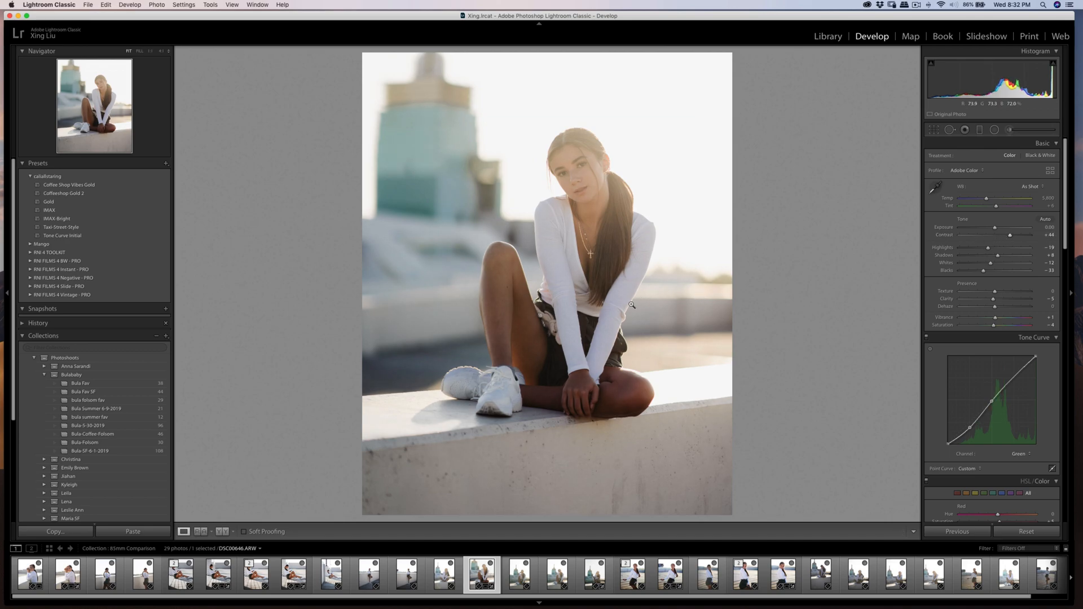
right_click(601, 211)
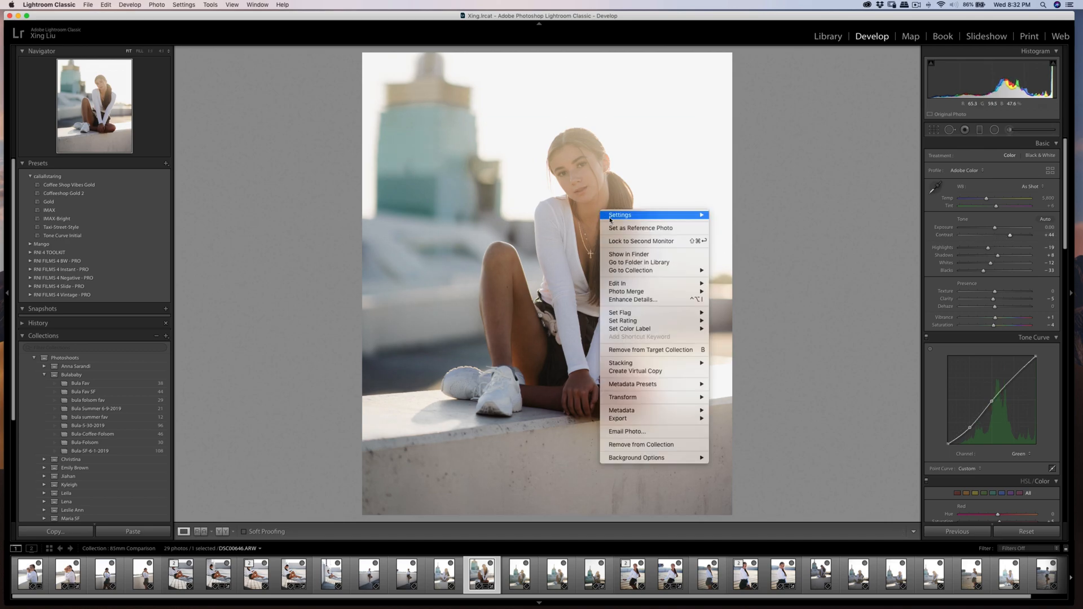
mouse_move(686, 284)
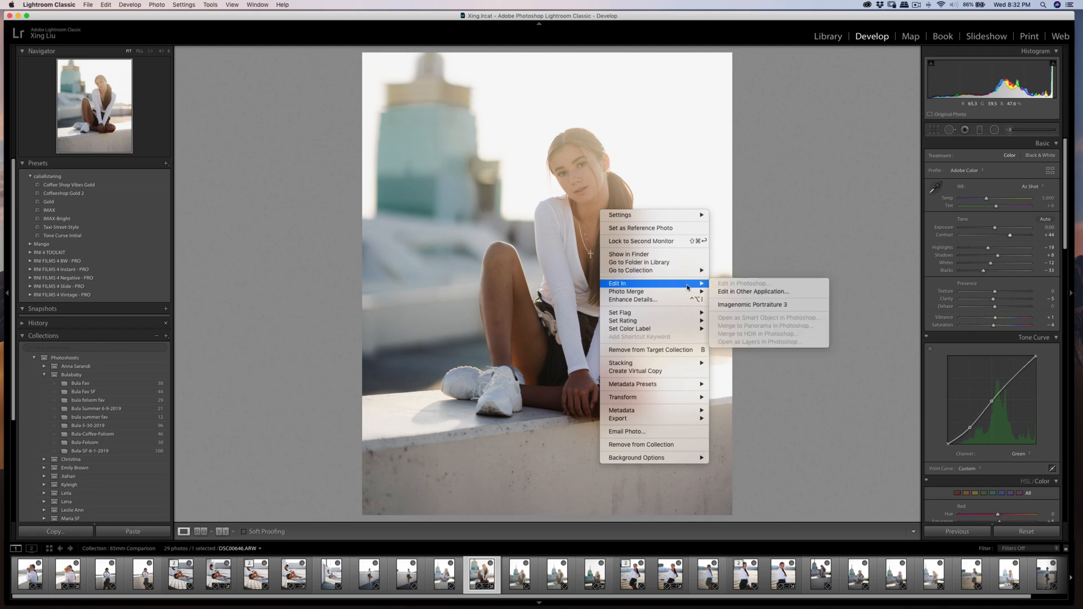
left_click(730, 305)
left_click(601, 251)
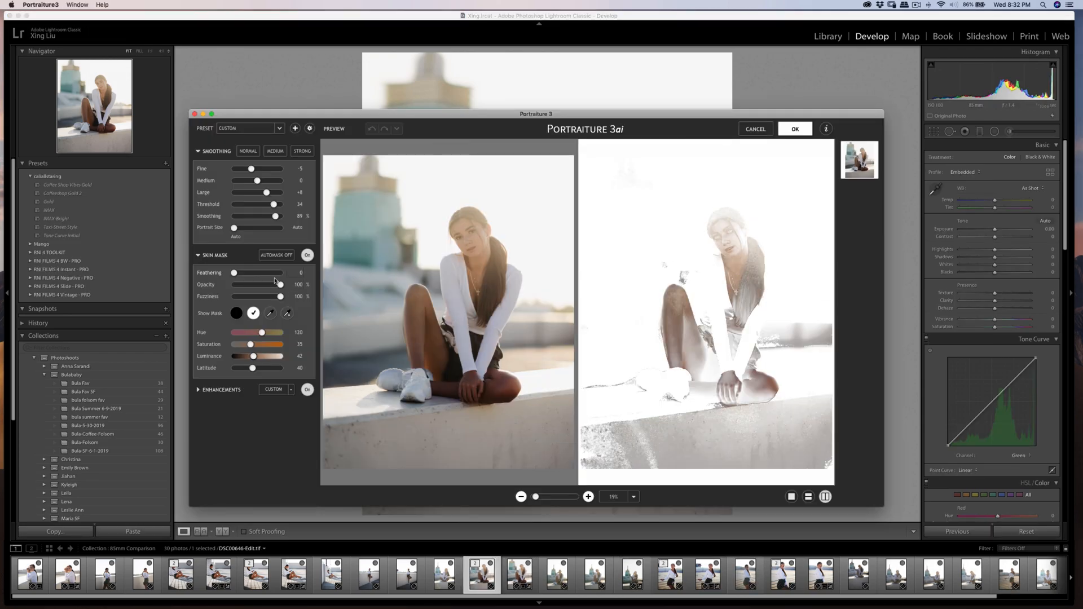
- Extend the skin mask by sampling an area beside the woman's face, and apply the skin smoothing to the photo
left_click(288, 313)
left_click(747, 245)
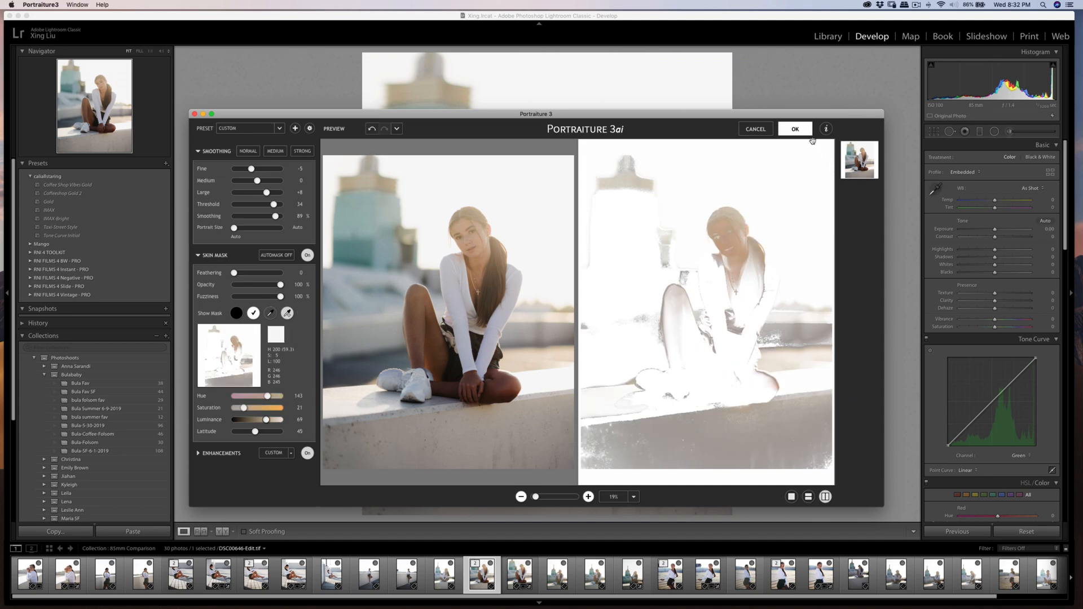
left_click(794, 129)
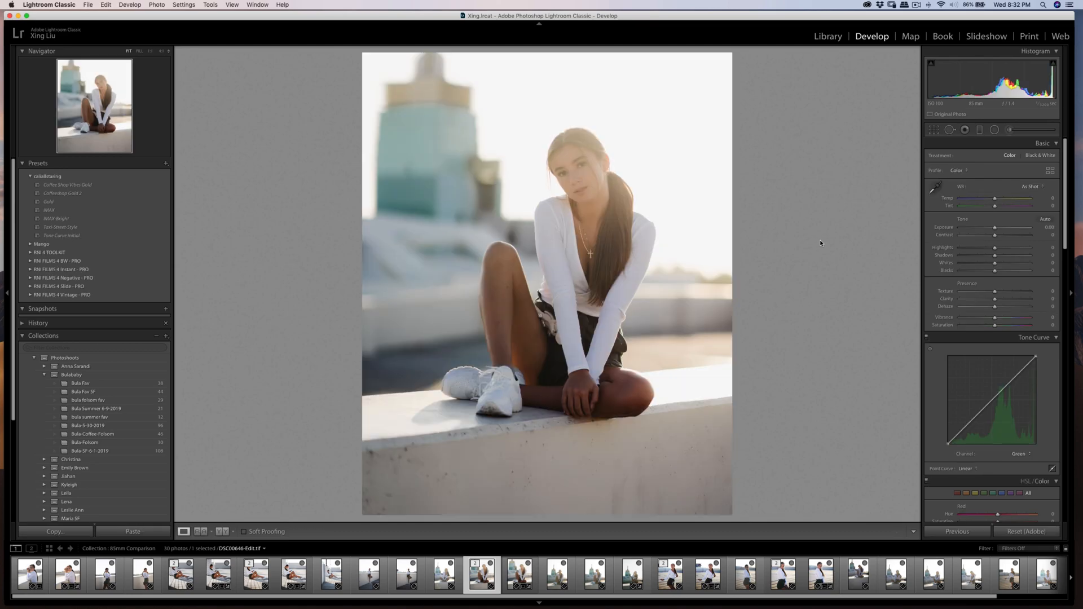
- Export the smoothed TIFF copy of the seated woman's portrait
key("super+shift+e")
left_click(705, 325)
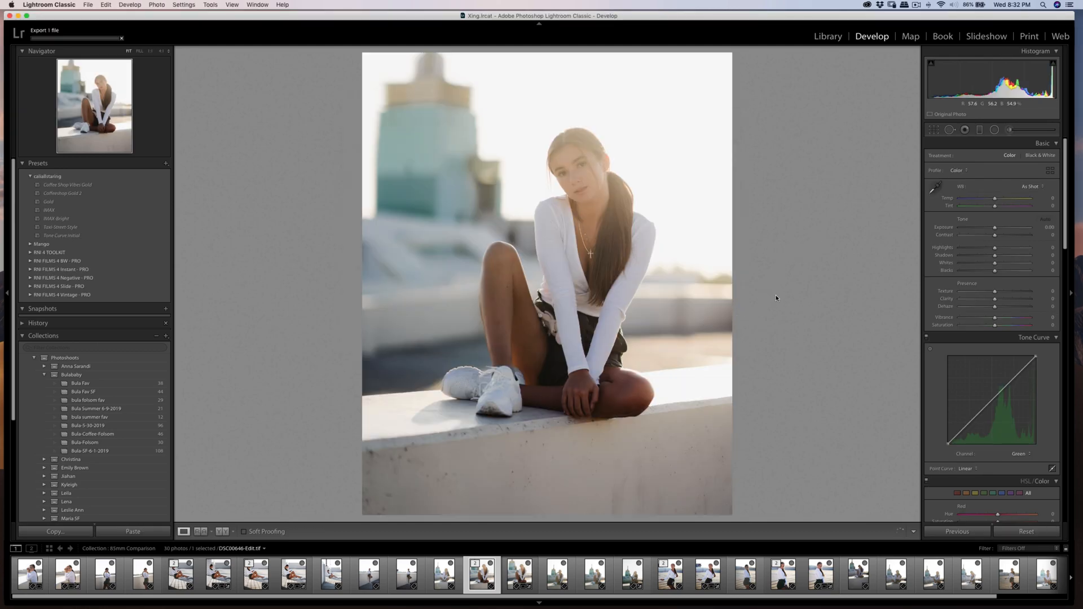